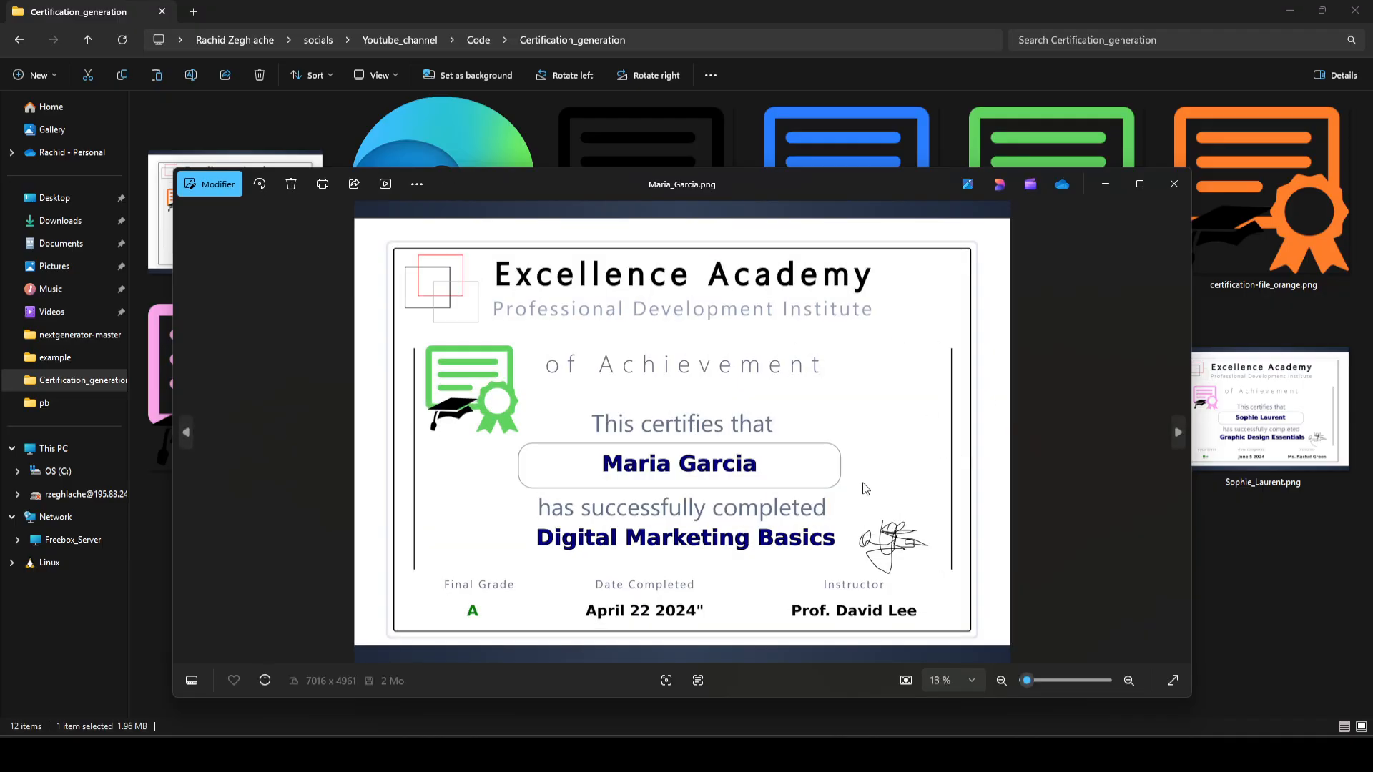
Step: Examine the finished Web Development Fundamentals certificate image, plus the SVG template and CSV file in the Certification_generation folder
left_click(1180, 184)
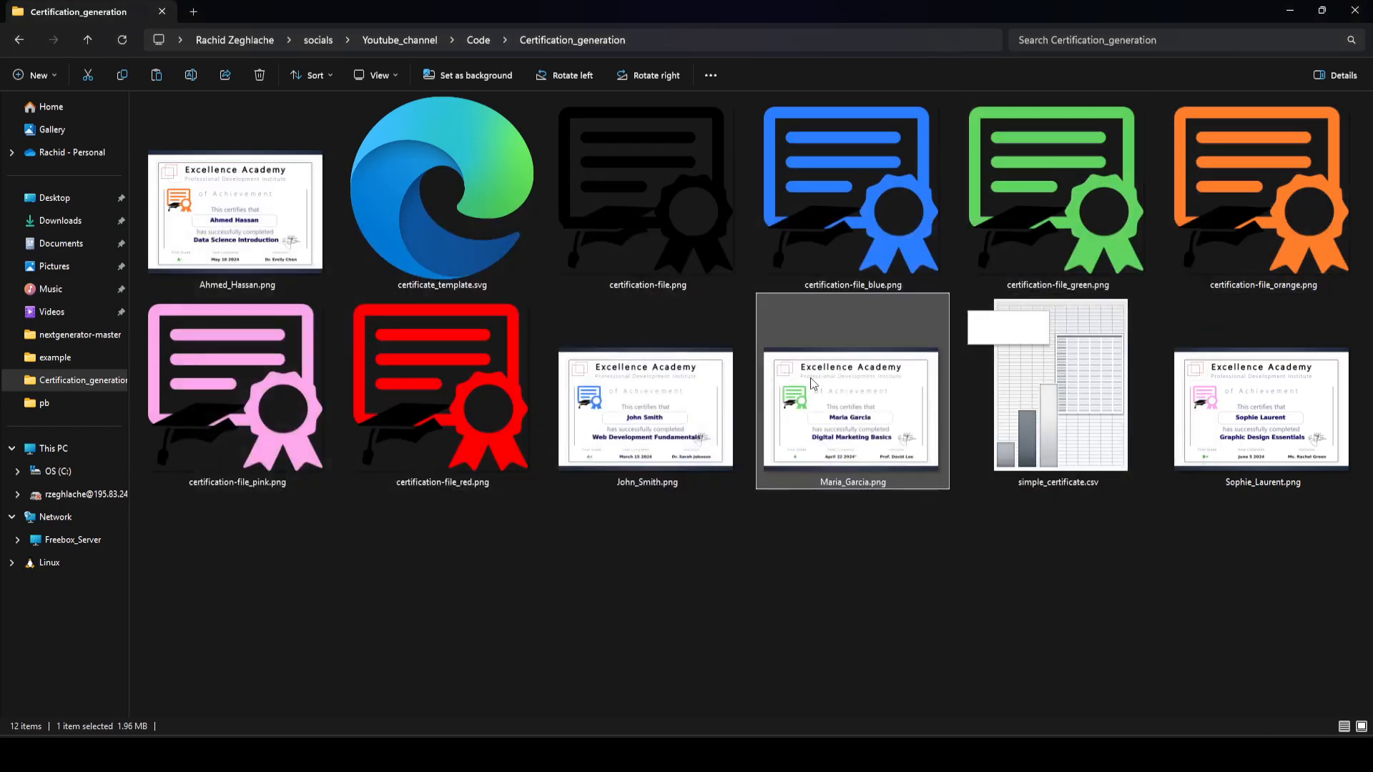
double_click(680, 387)
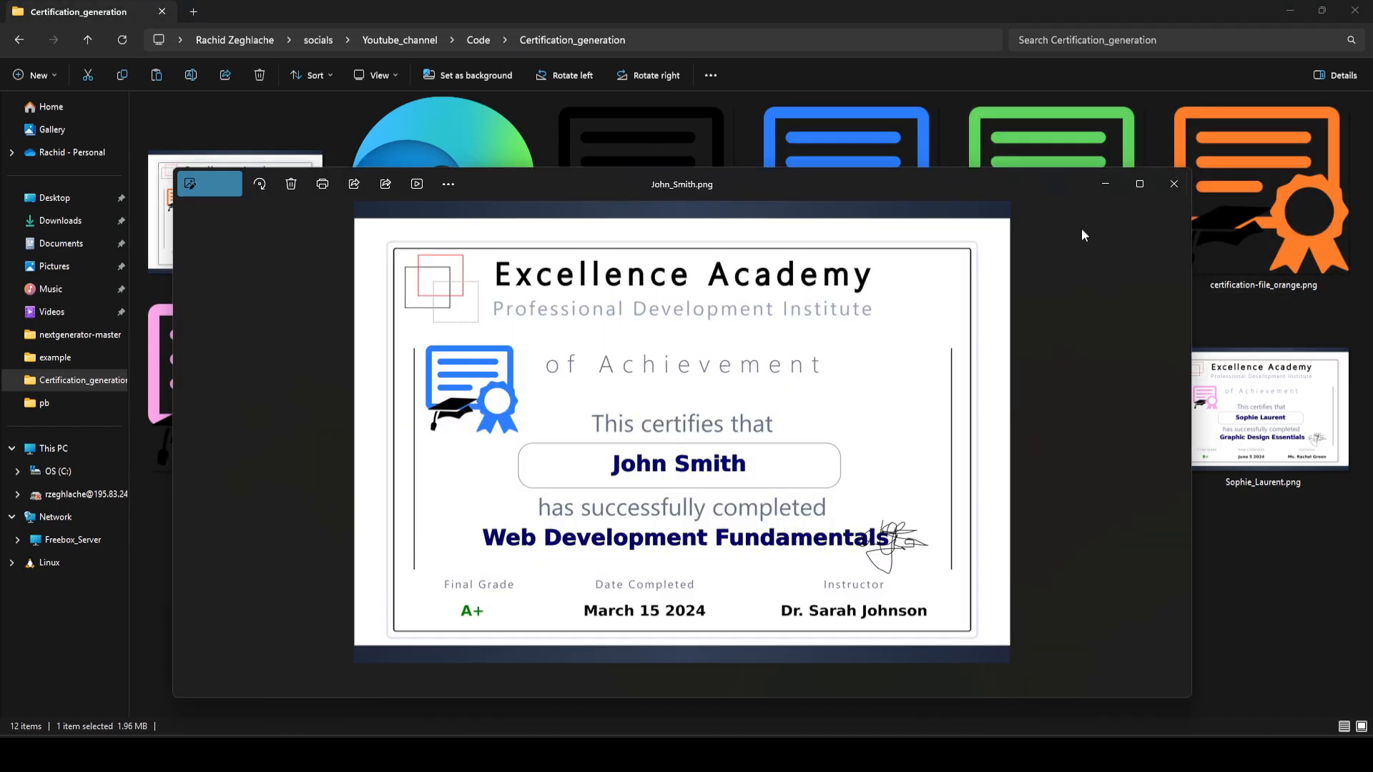
left_click(1175, 185)
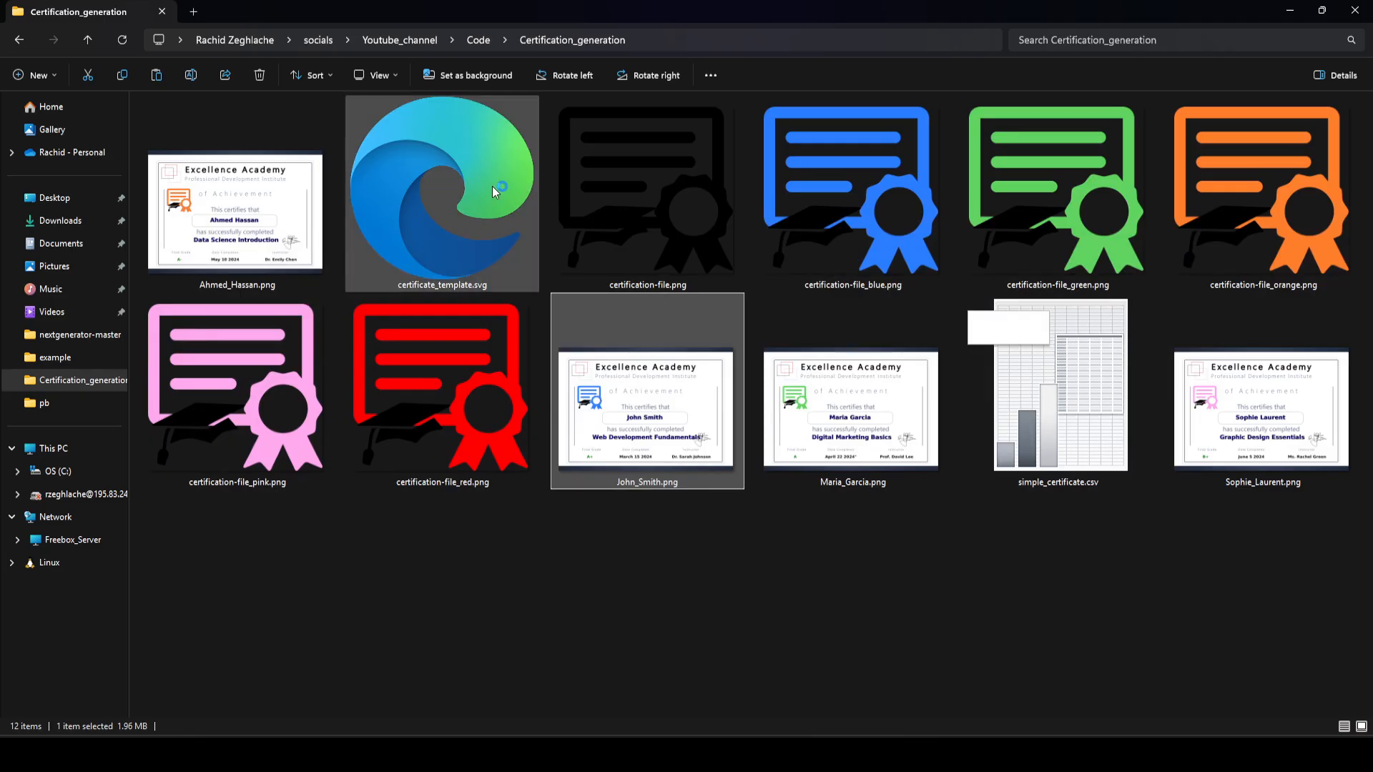
left_click(492, 185)
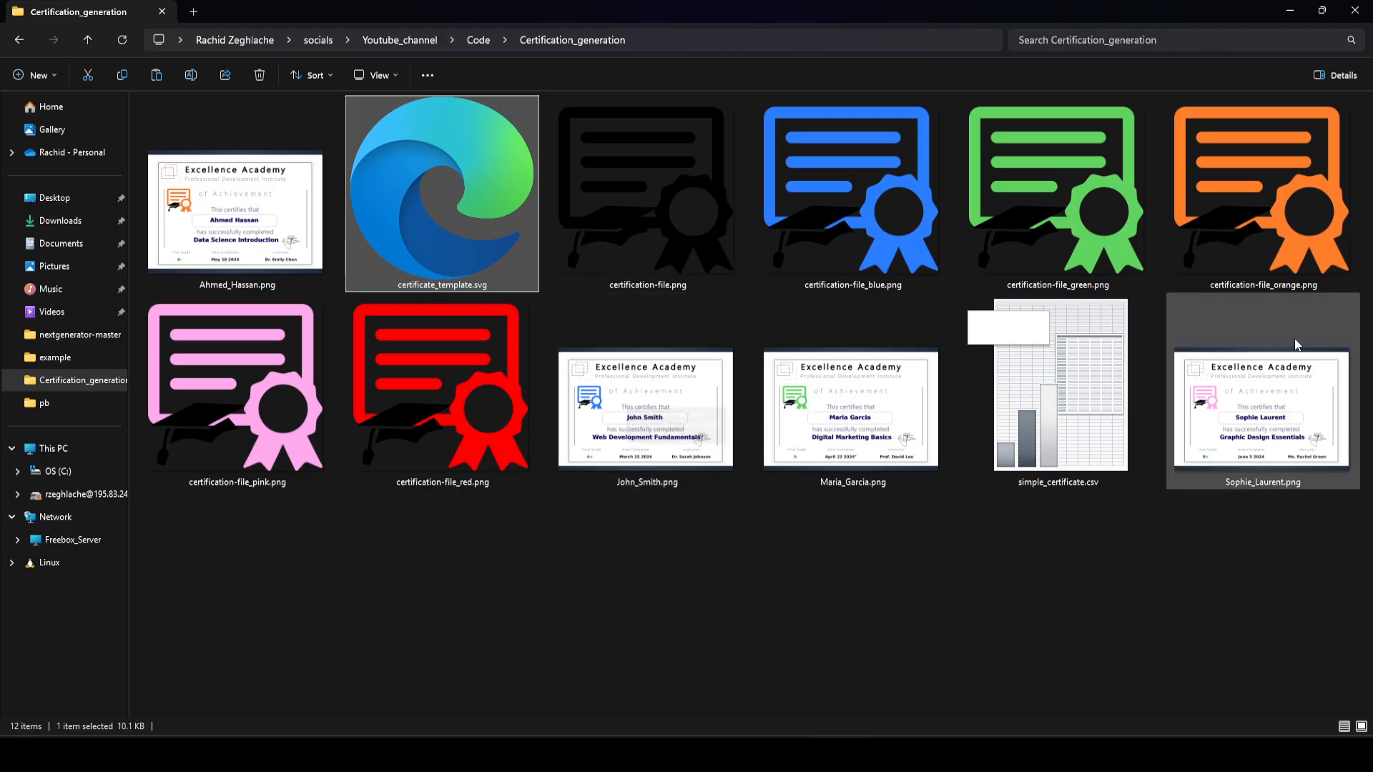
left_click(1050, 339)
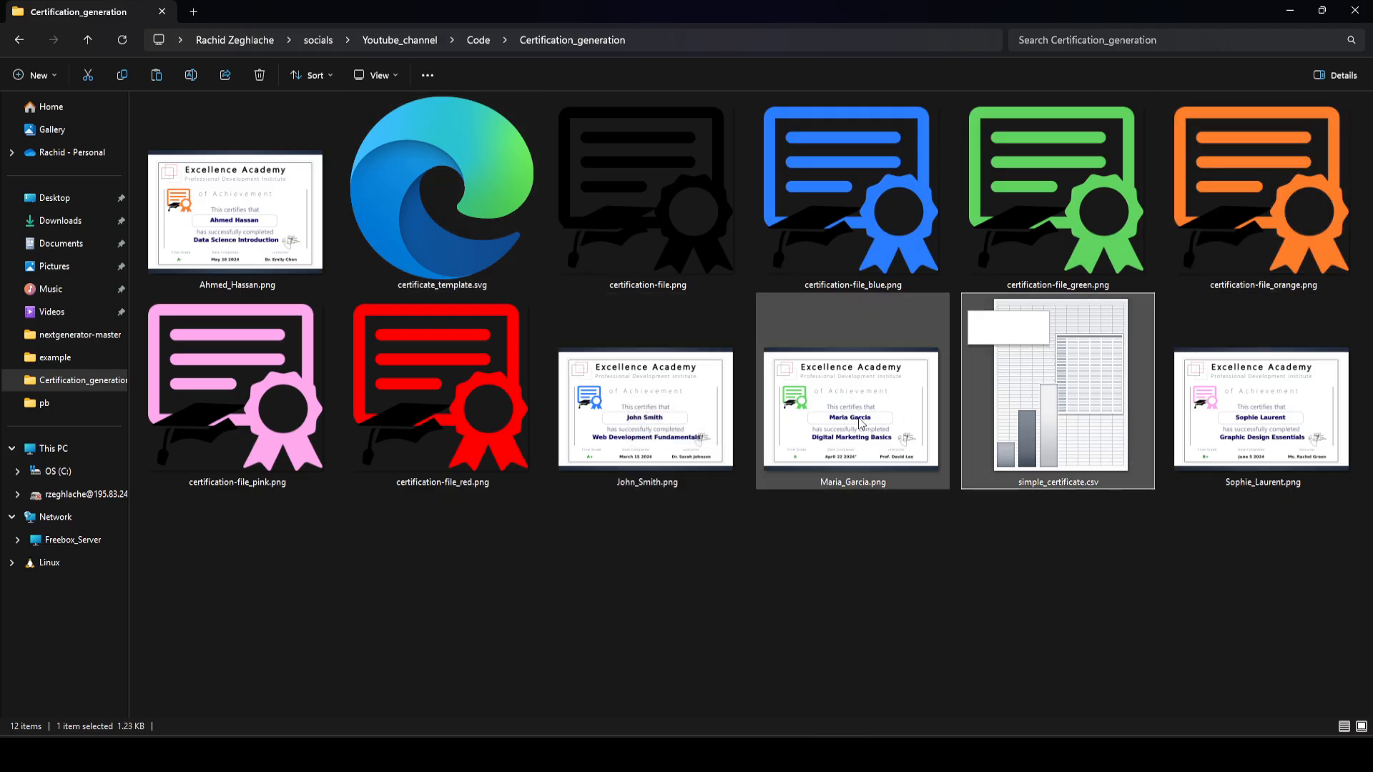
double_click(657, 413)
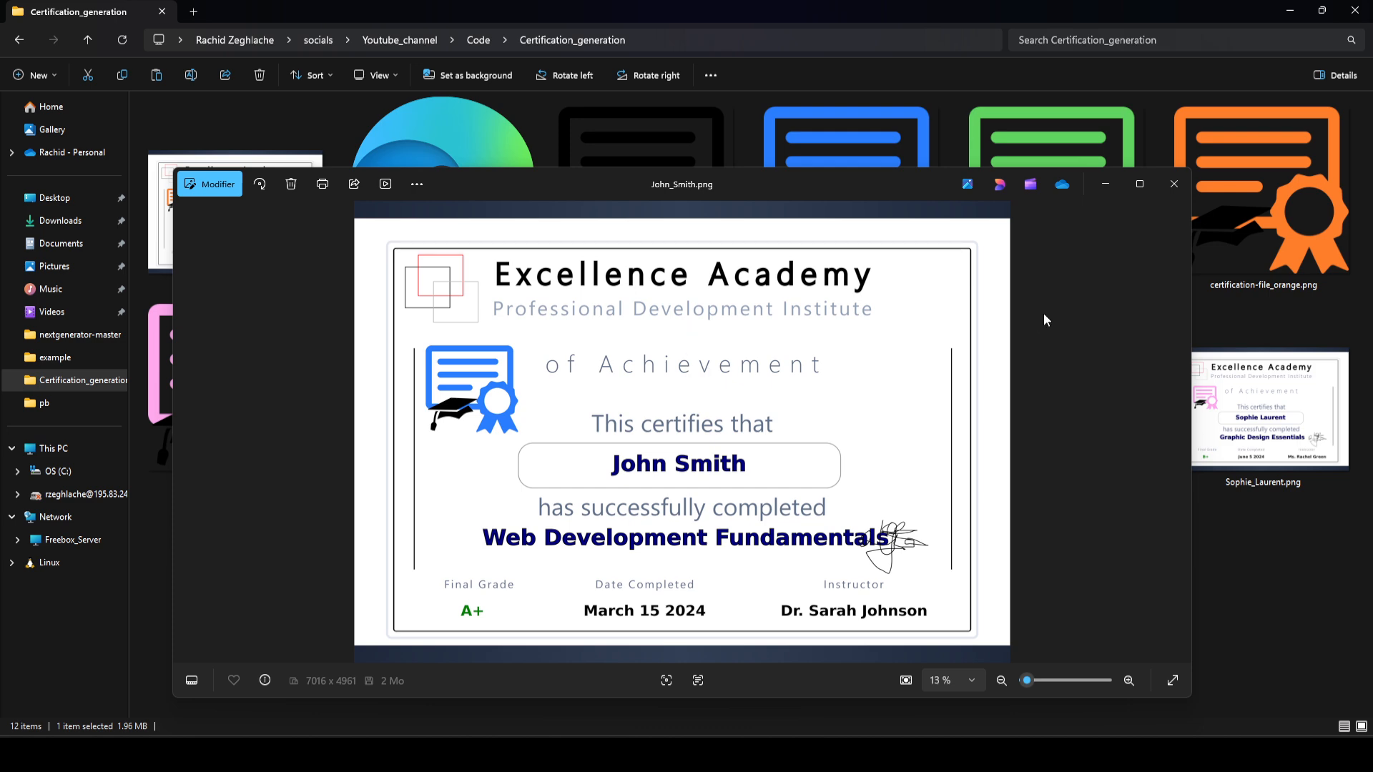
left_click(1175, 184)
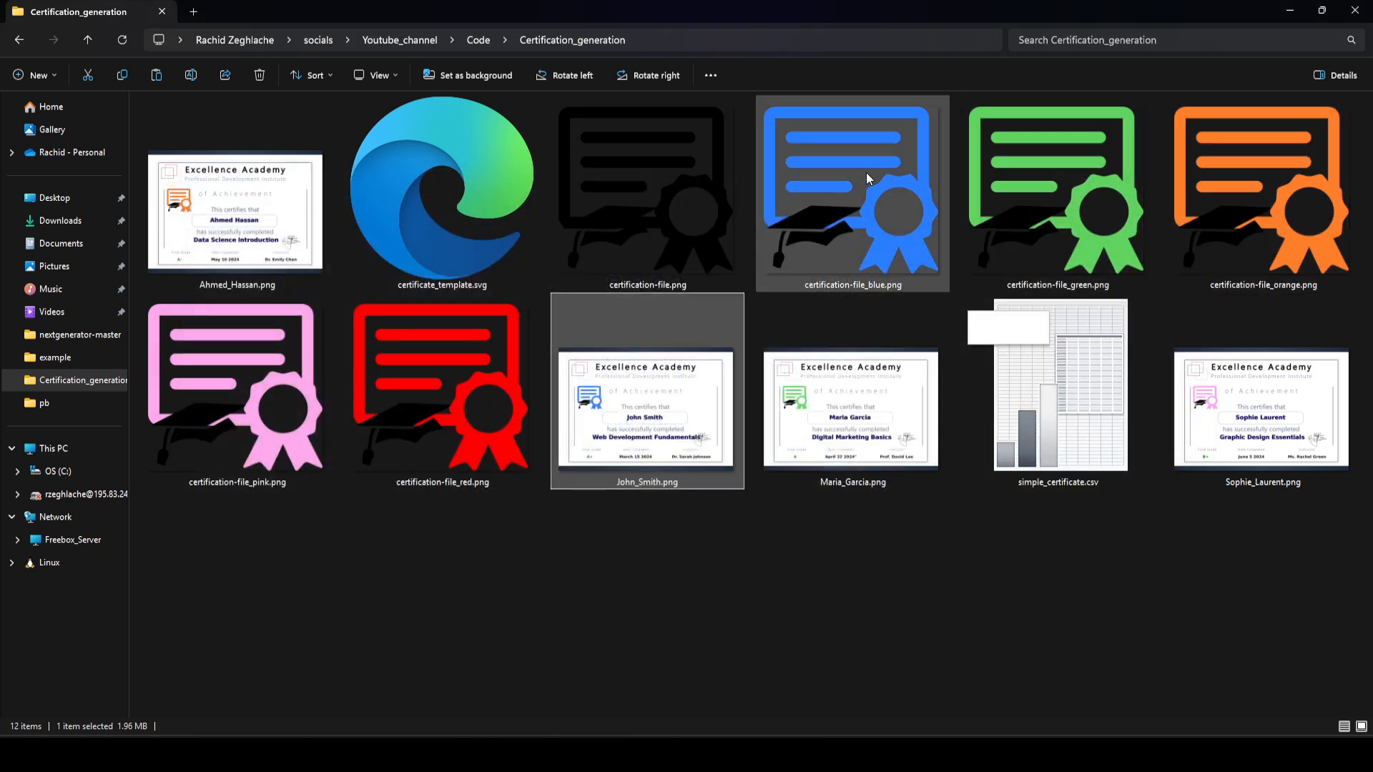
left_click(817, 570)
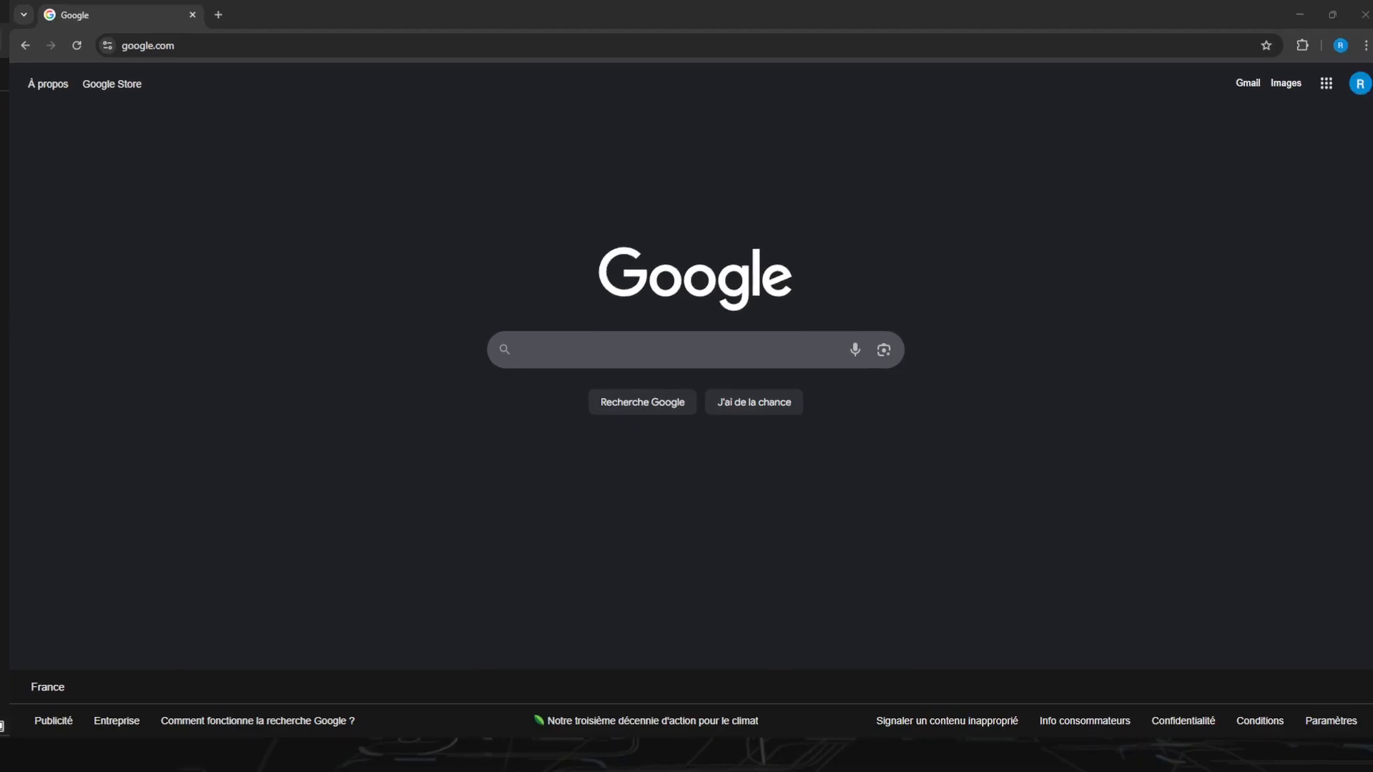
Step: Switch to the Chrome browser and open the NextGenerator project page at gitlab.com/Moini/nextgenerator
left_click(937, 755)
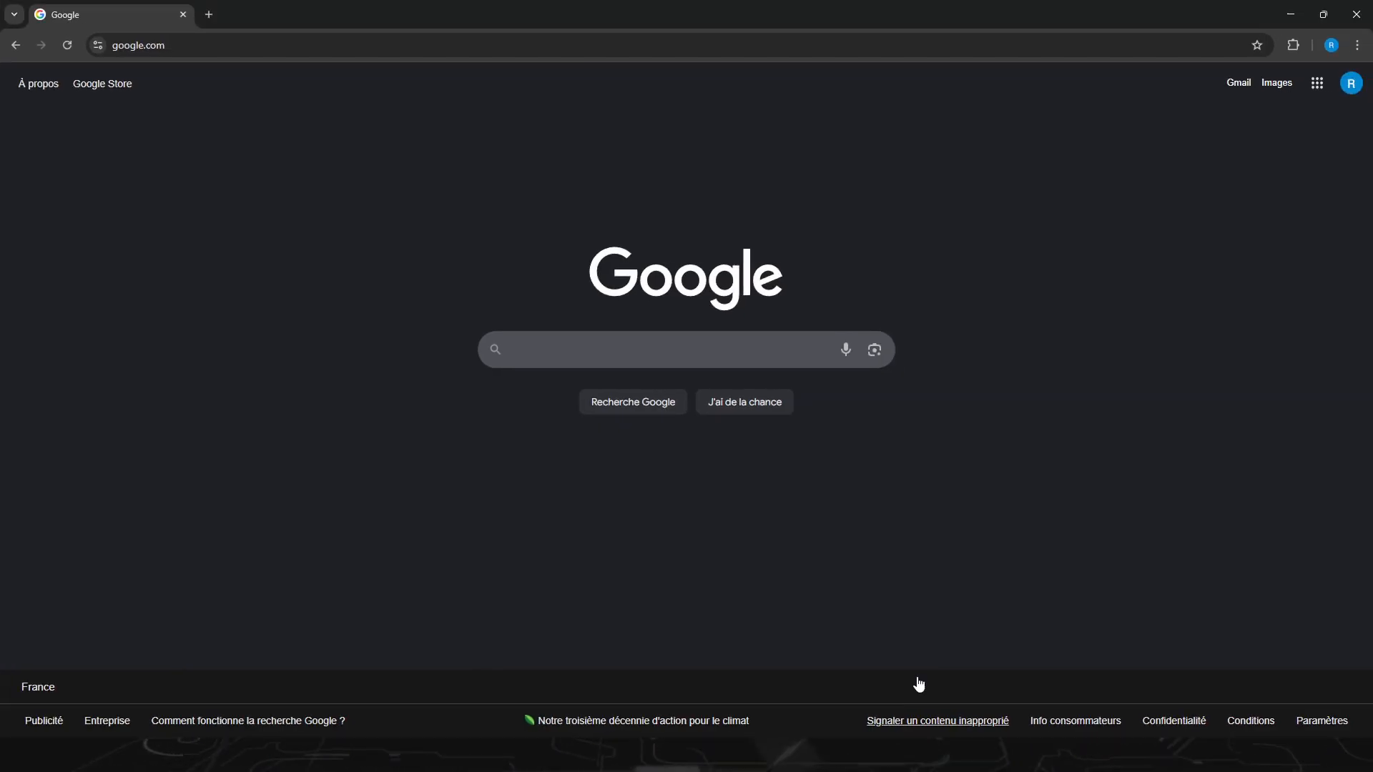
left_click(225, 49)
type("next")
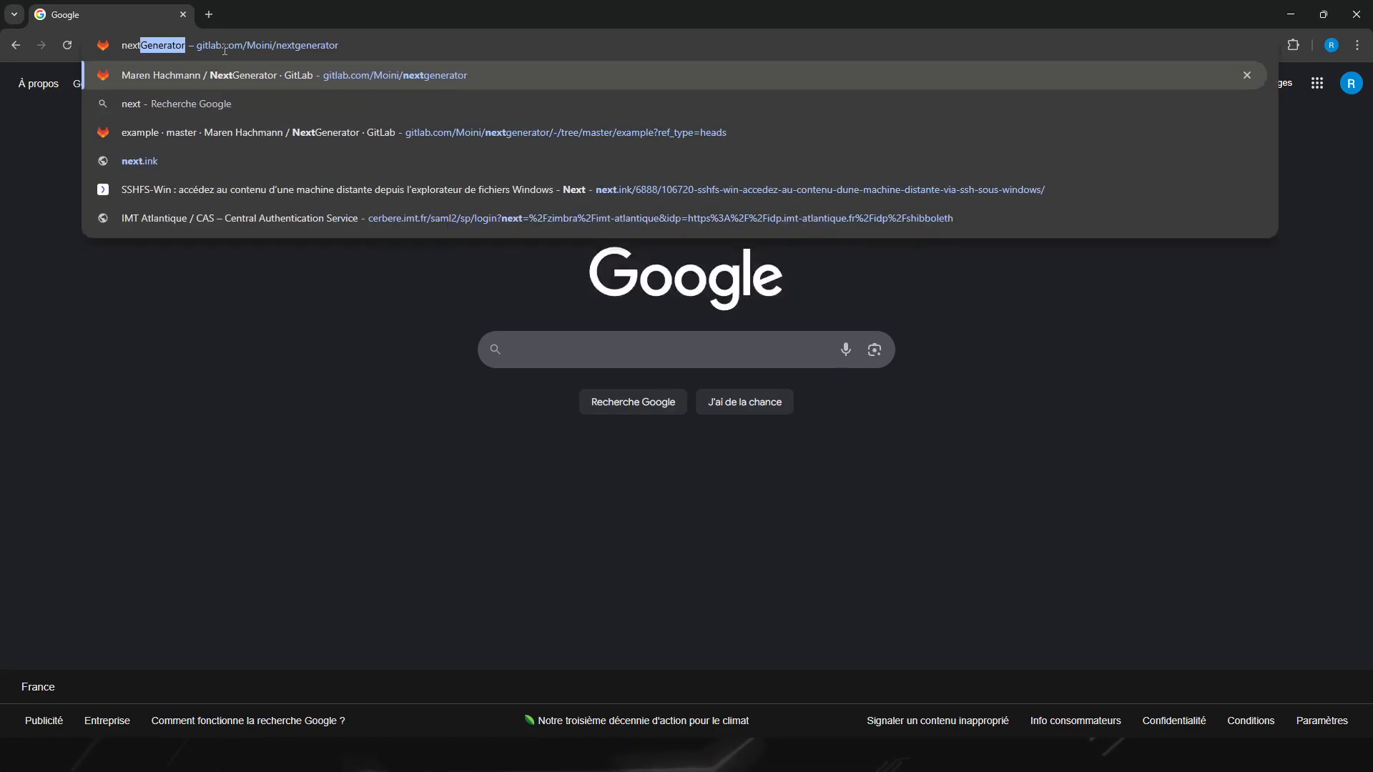
key("Return")
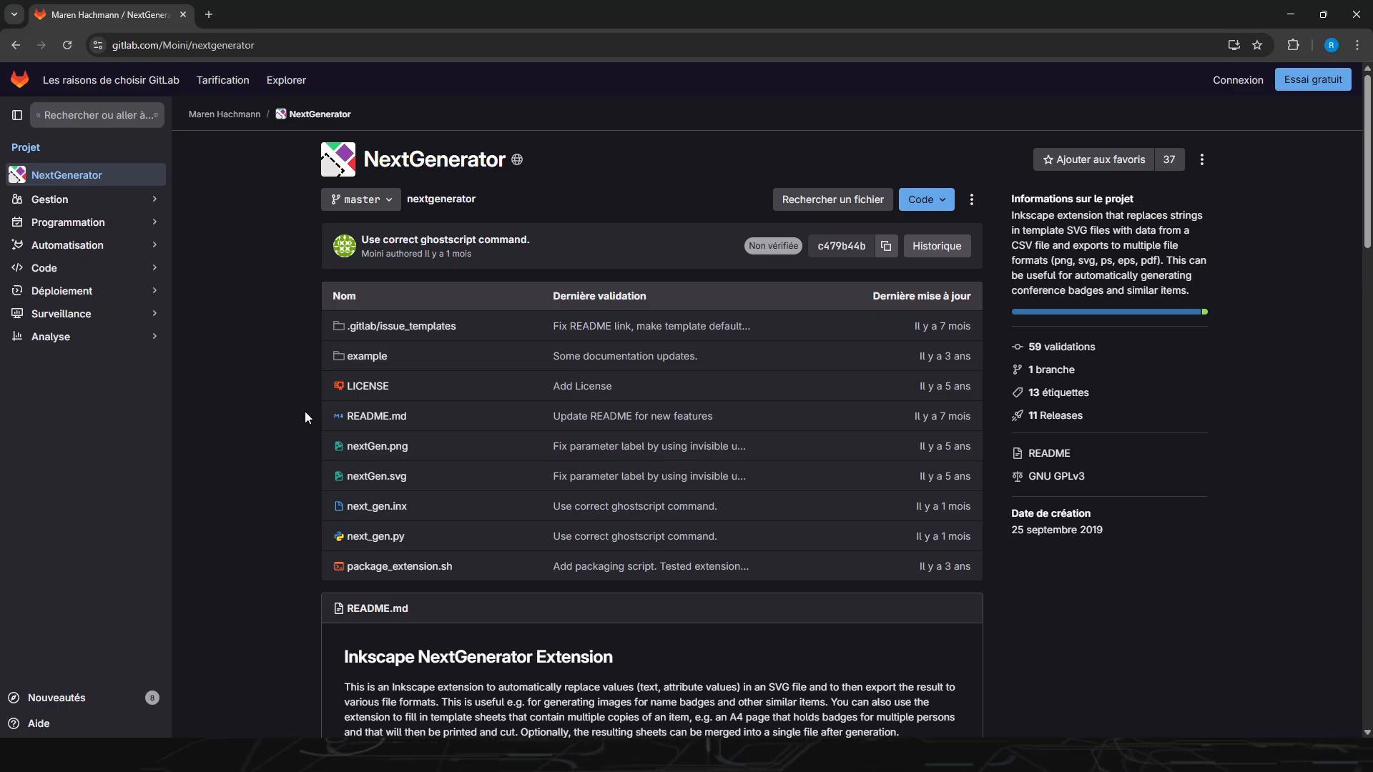
Step: Examine the README's introduction to the NextGenerator extension, its dialog options and the example result
scroll(305, 415, "down", 8)
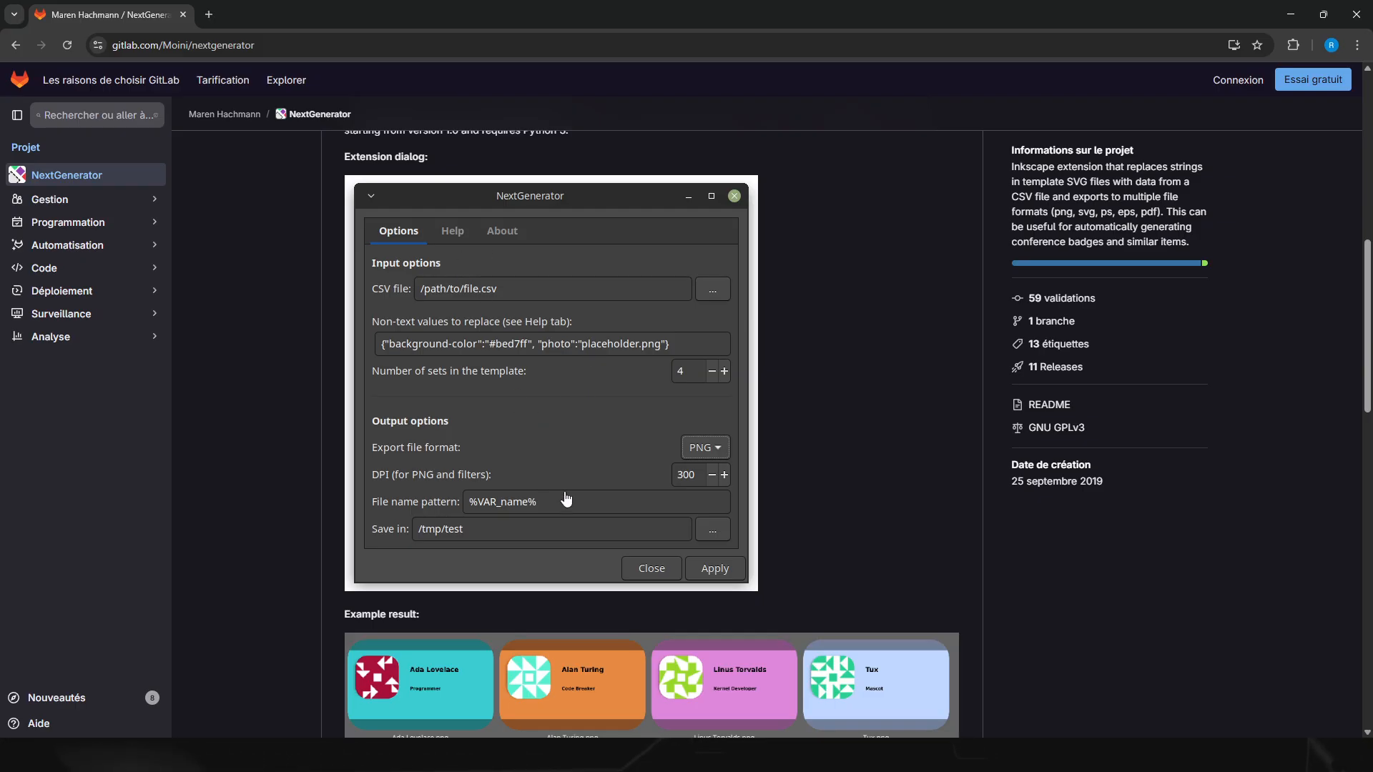
scroll(566, 499, "down", 4)
scroll(566, 499, "down", 5)
scroll(572, 465, "up", 4)
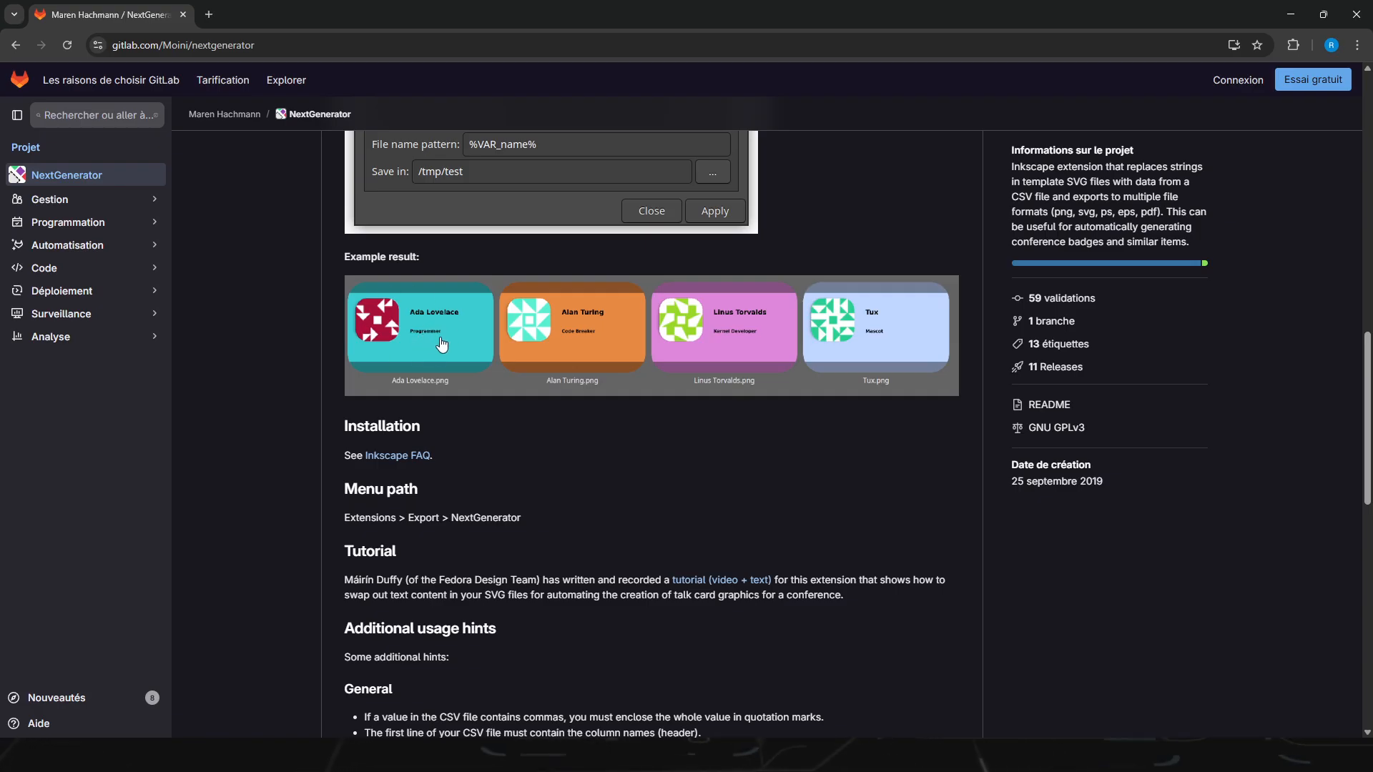
scroll(447, 325, "up", 3)
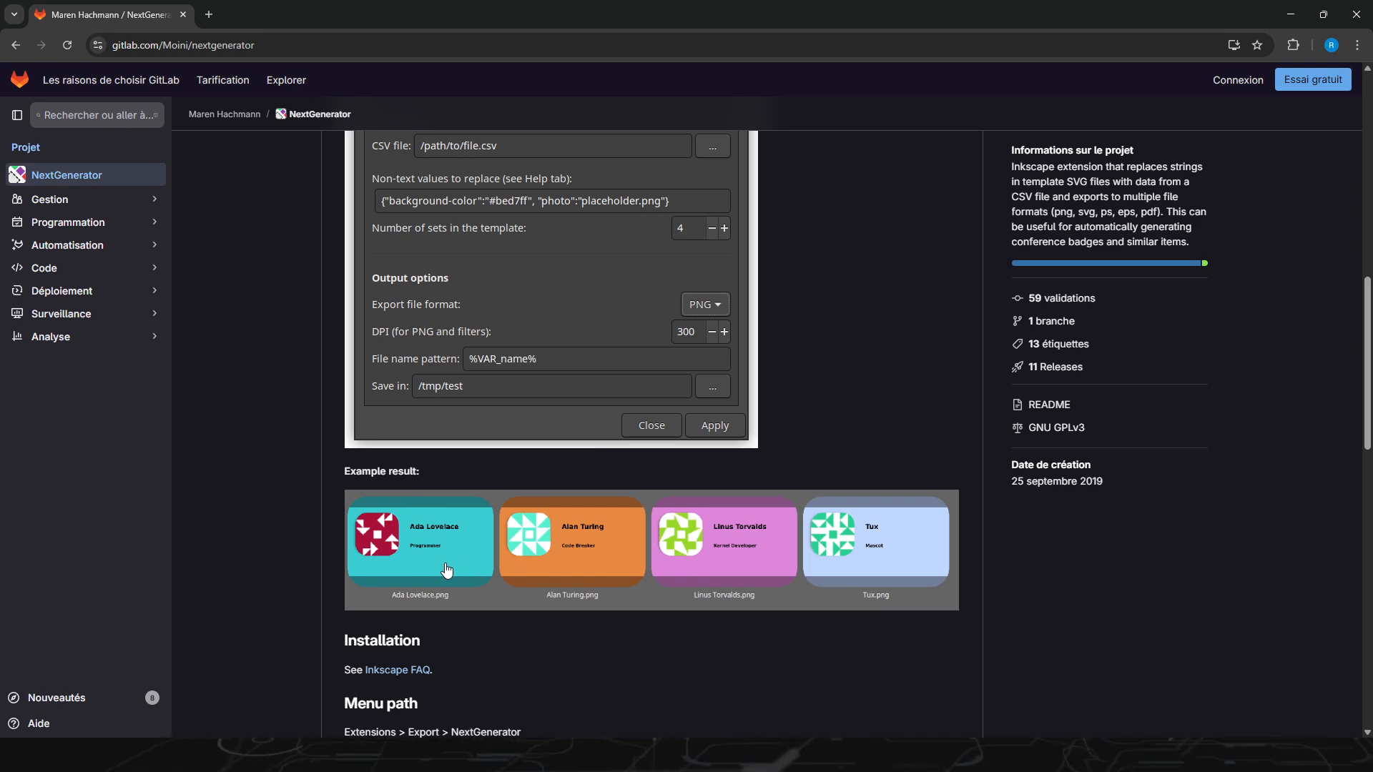
scroll(447, 570, "up", 5)
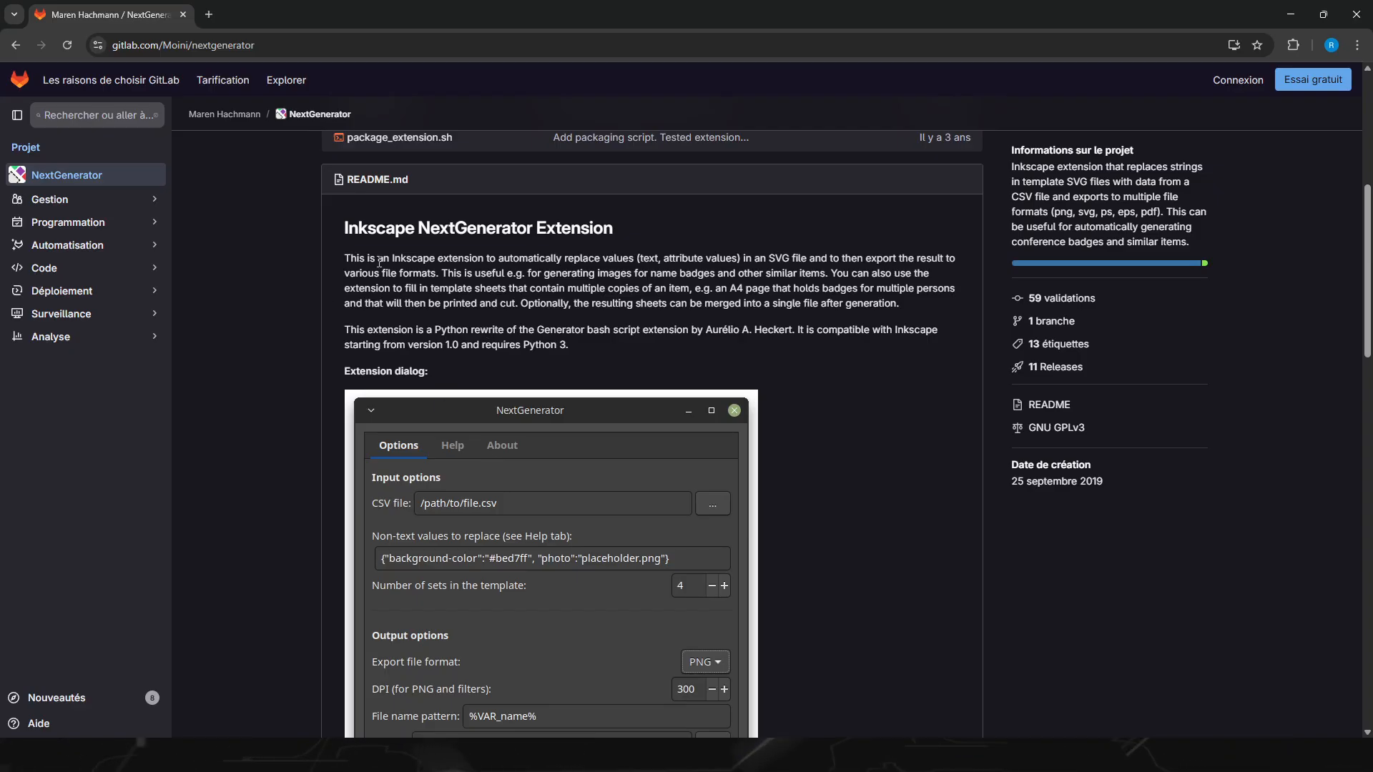
scroll(428, 337, "down", 4)
scroll(433, 401, "down", 2)
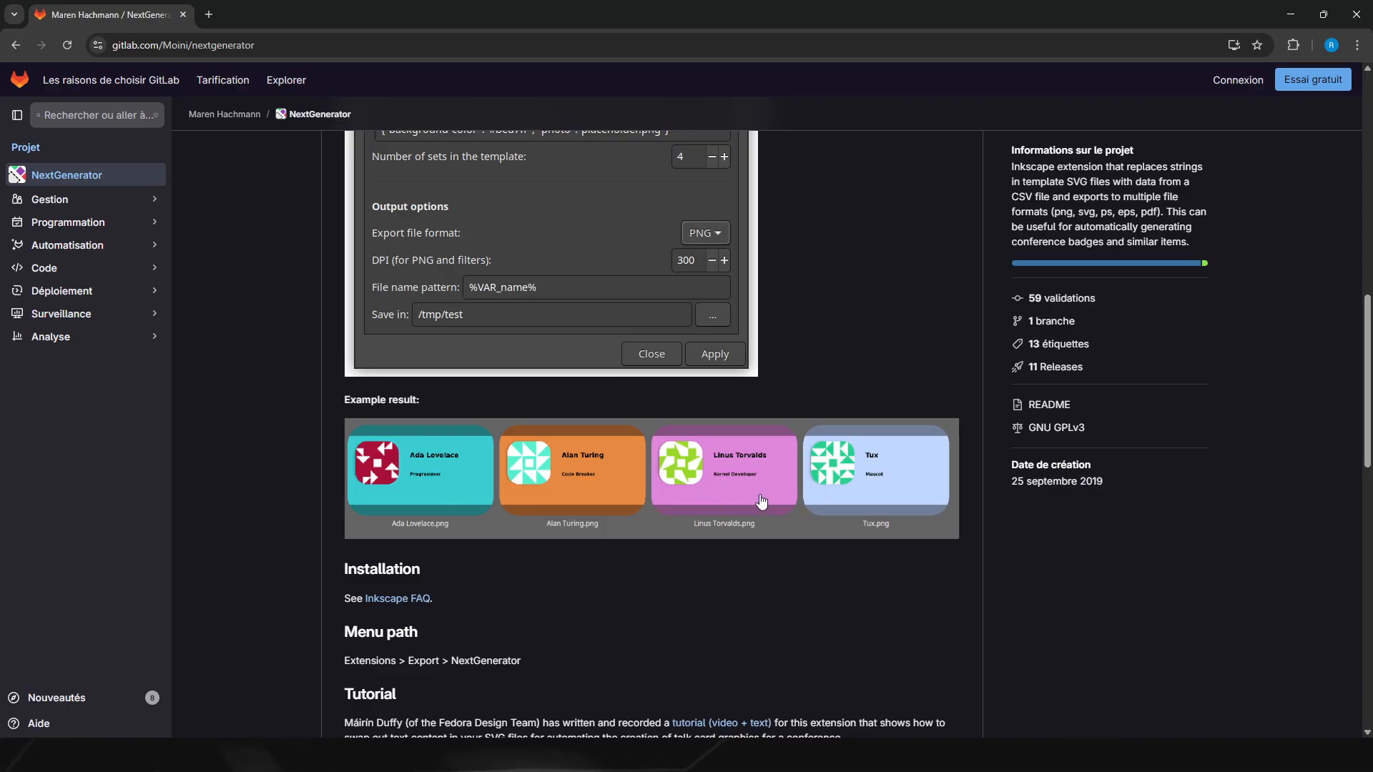
Step: Read the README's installation, menu path and additional usage hints on general use, images and text
scroll(793, 503, "down", 4)
scroll(794, 501, "down", 5)
scroll(793, 501, "up", 4)
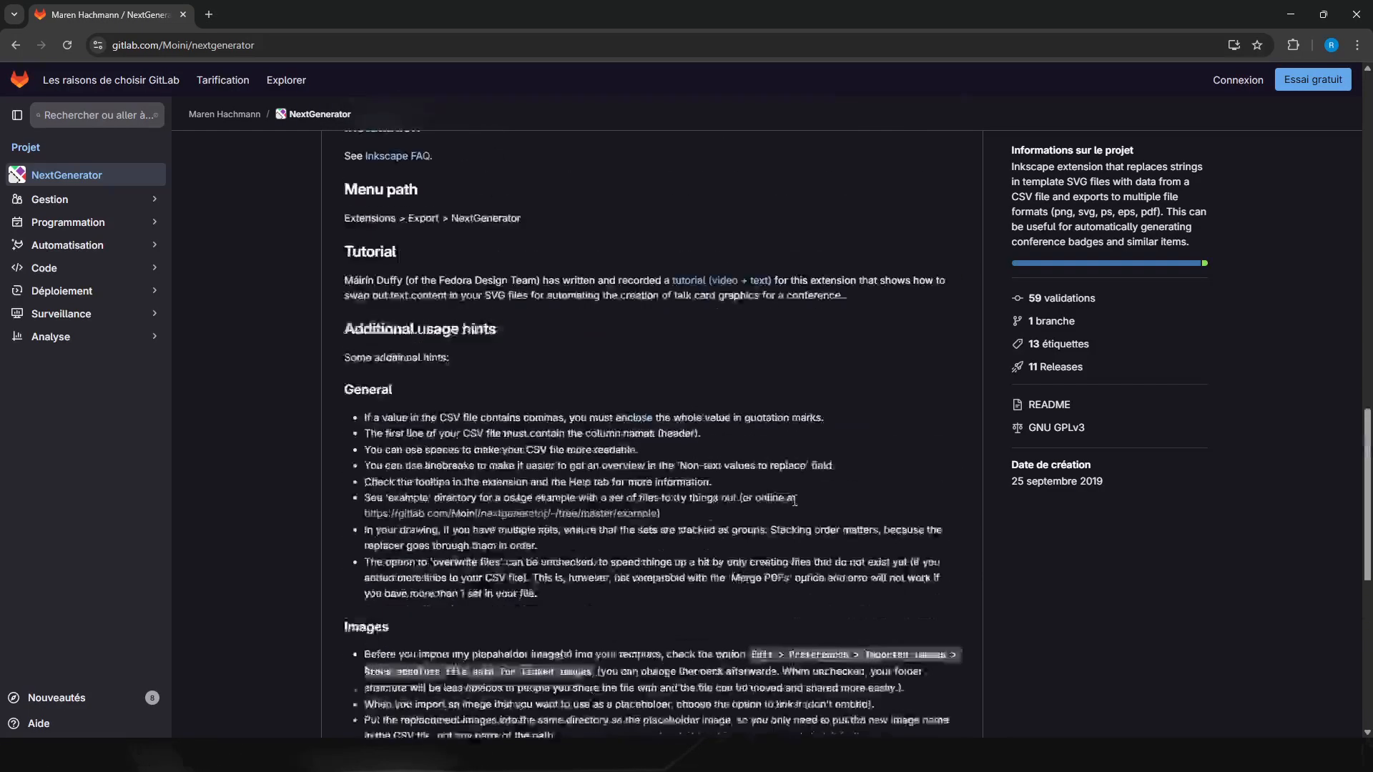
scroll(792, 500, "down", 3)
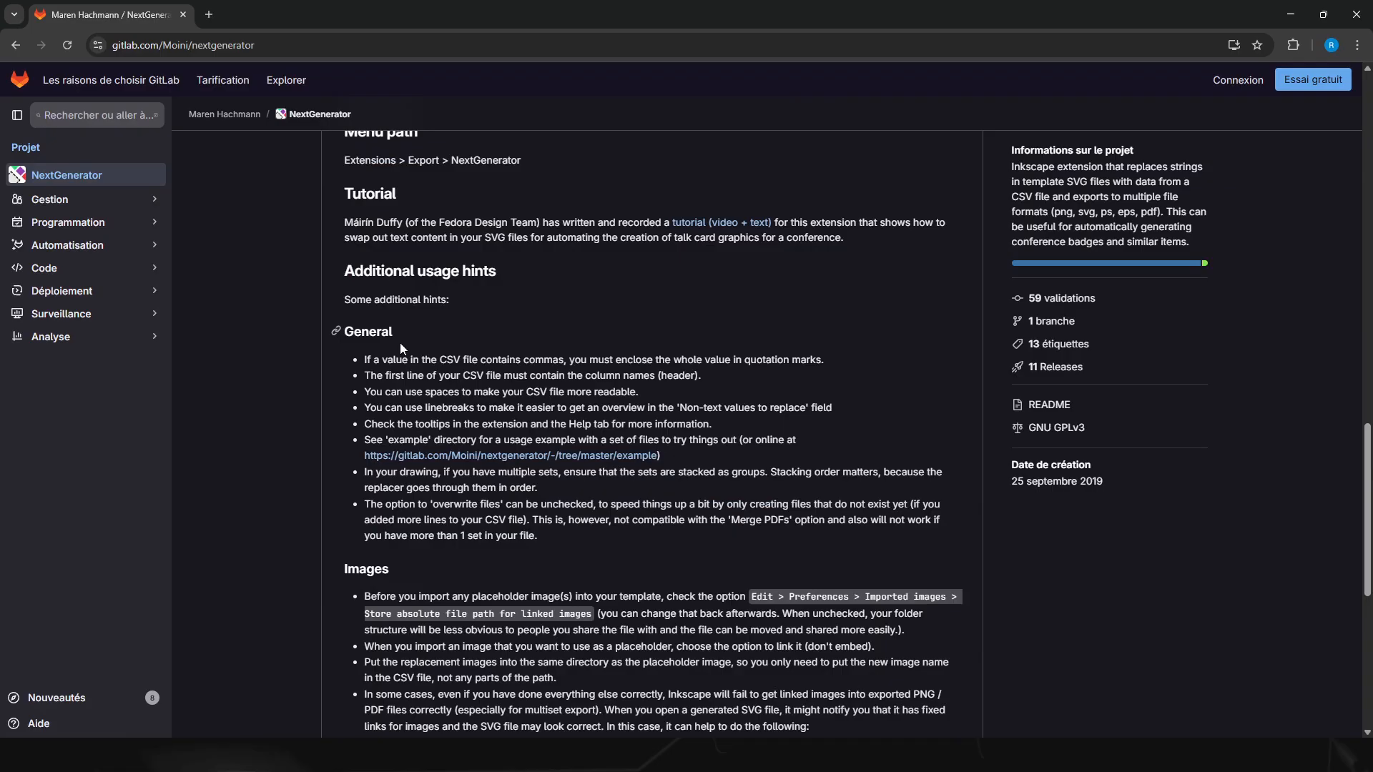
scroll(442, 576, "down", 3)
scroll(389, 435, "up", 4)
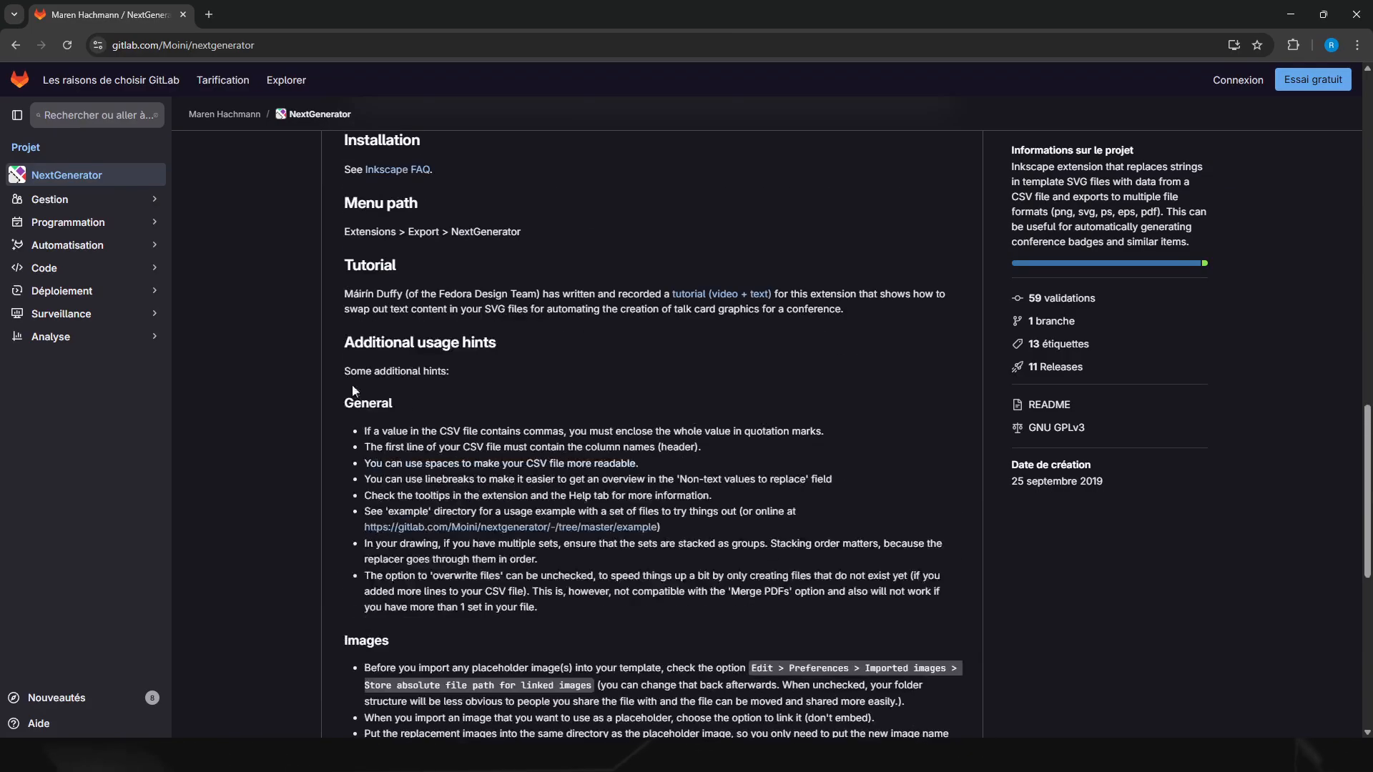
scroll(497, 485, "down", 4)
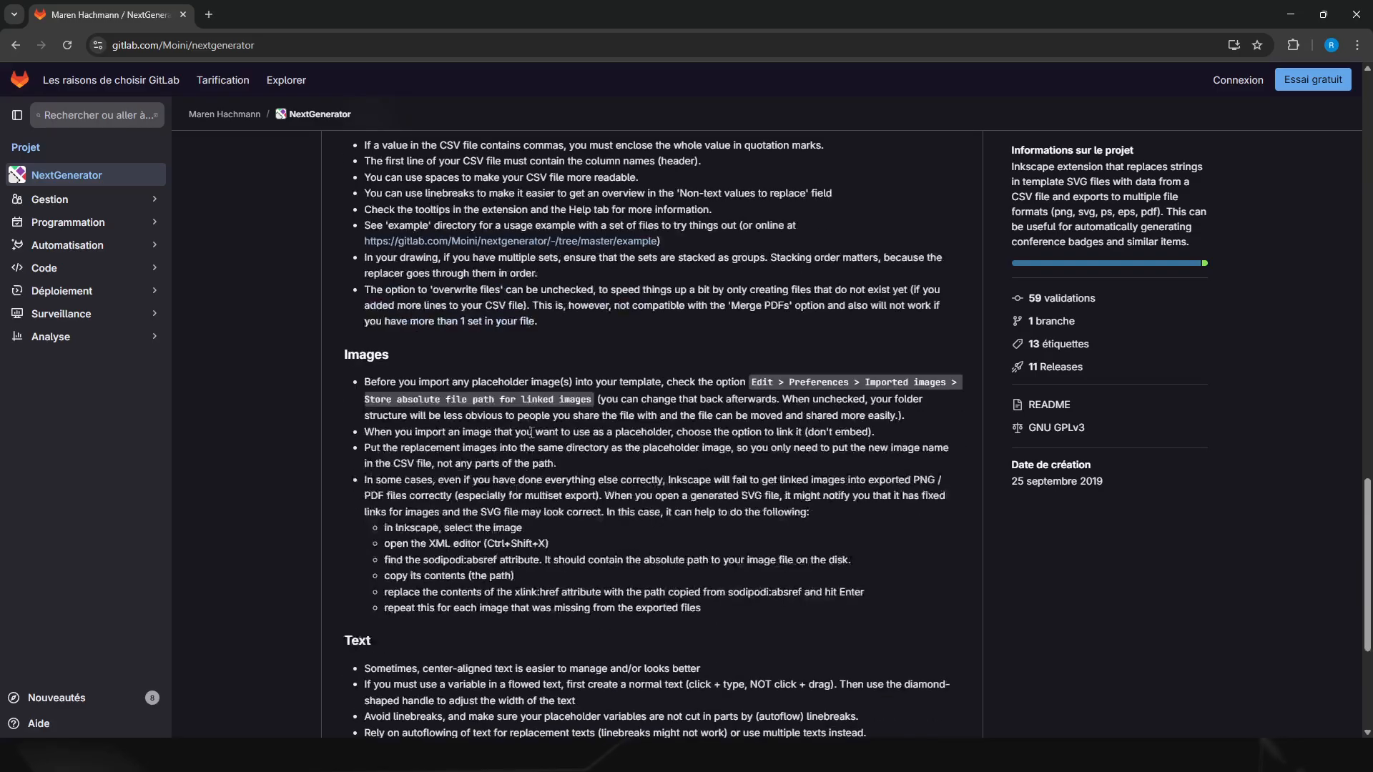
scroll(464, 493, "down", 1)
scroll(464, 494, "down", 2)
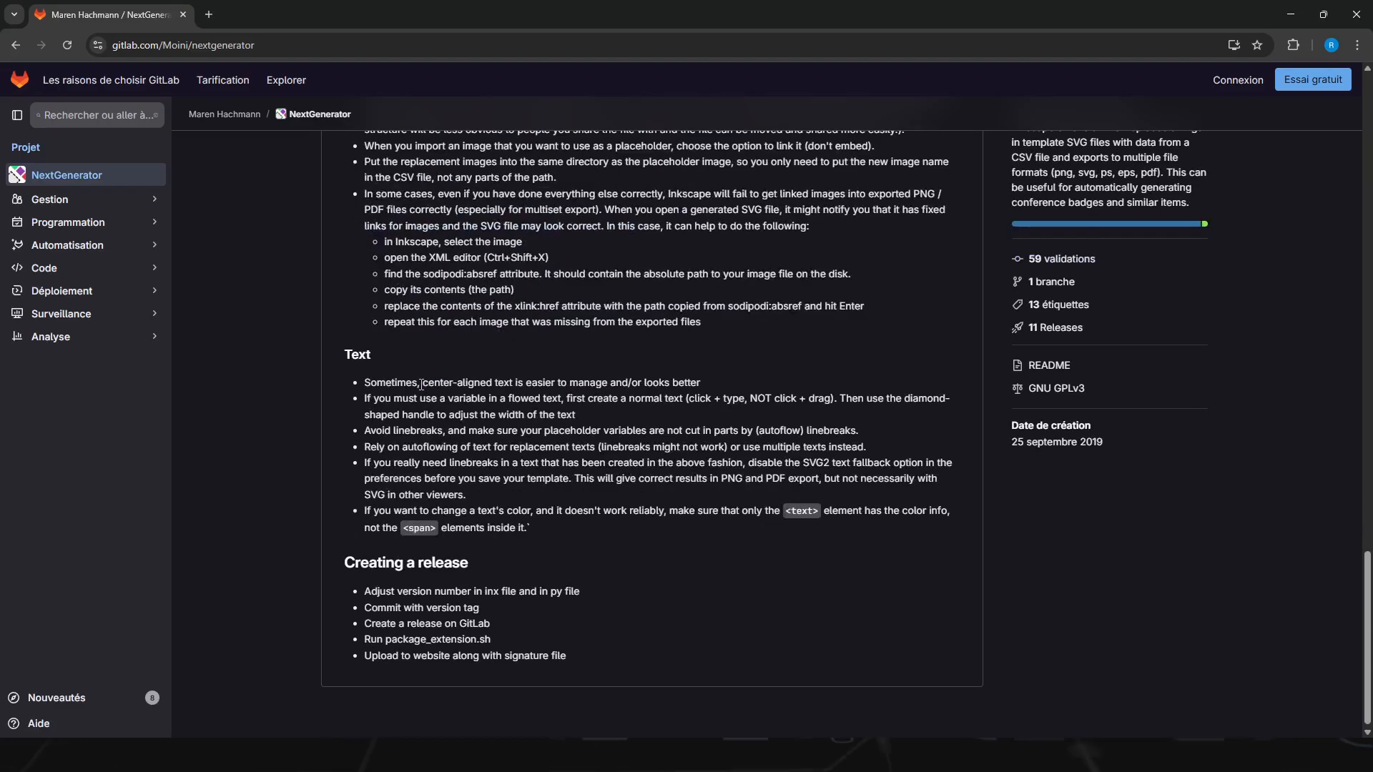
scroll(616, 483, "up", 2)
scroll(617, 484, "up", 9)
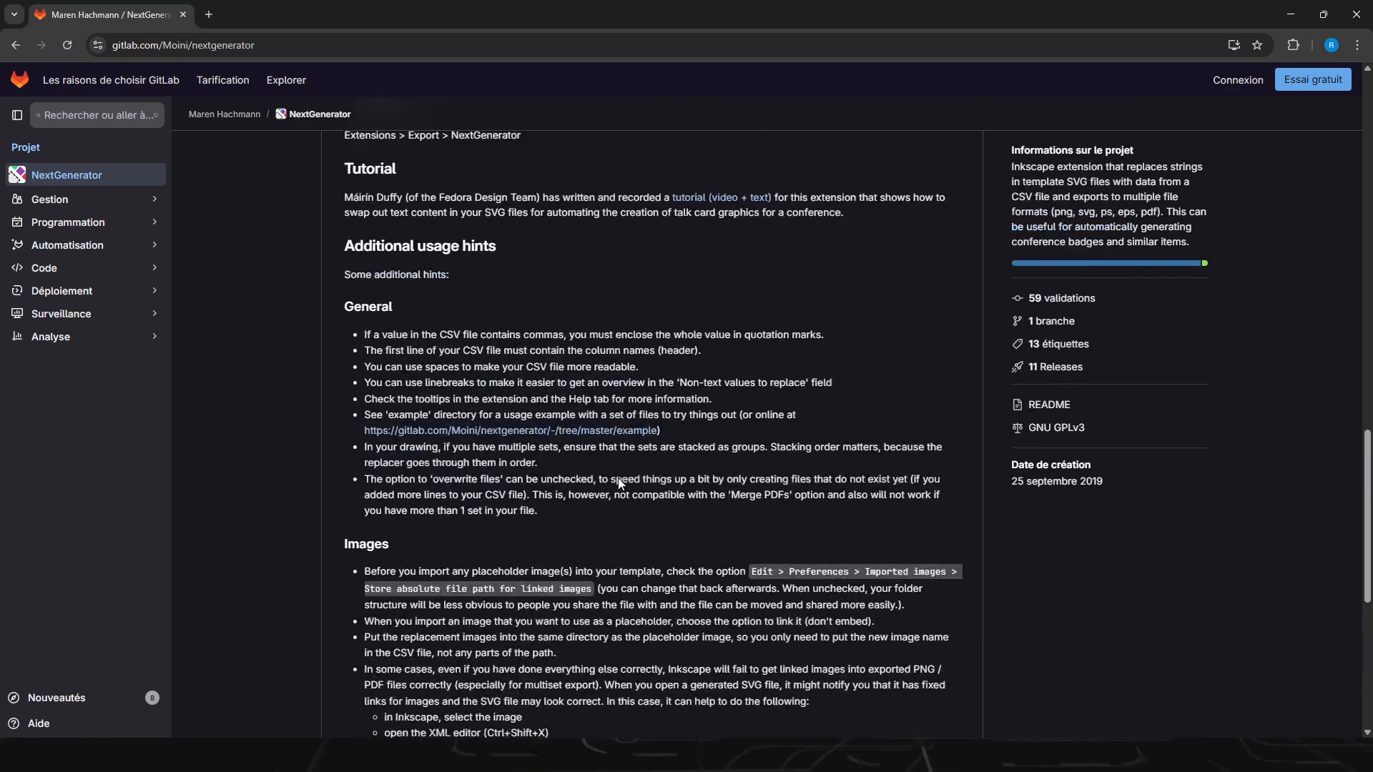
scroll(667, 413, "up", 14)
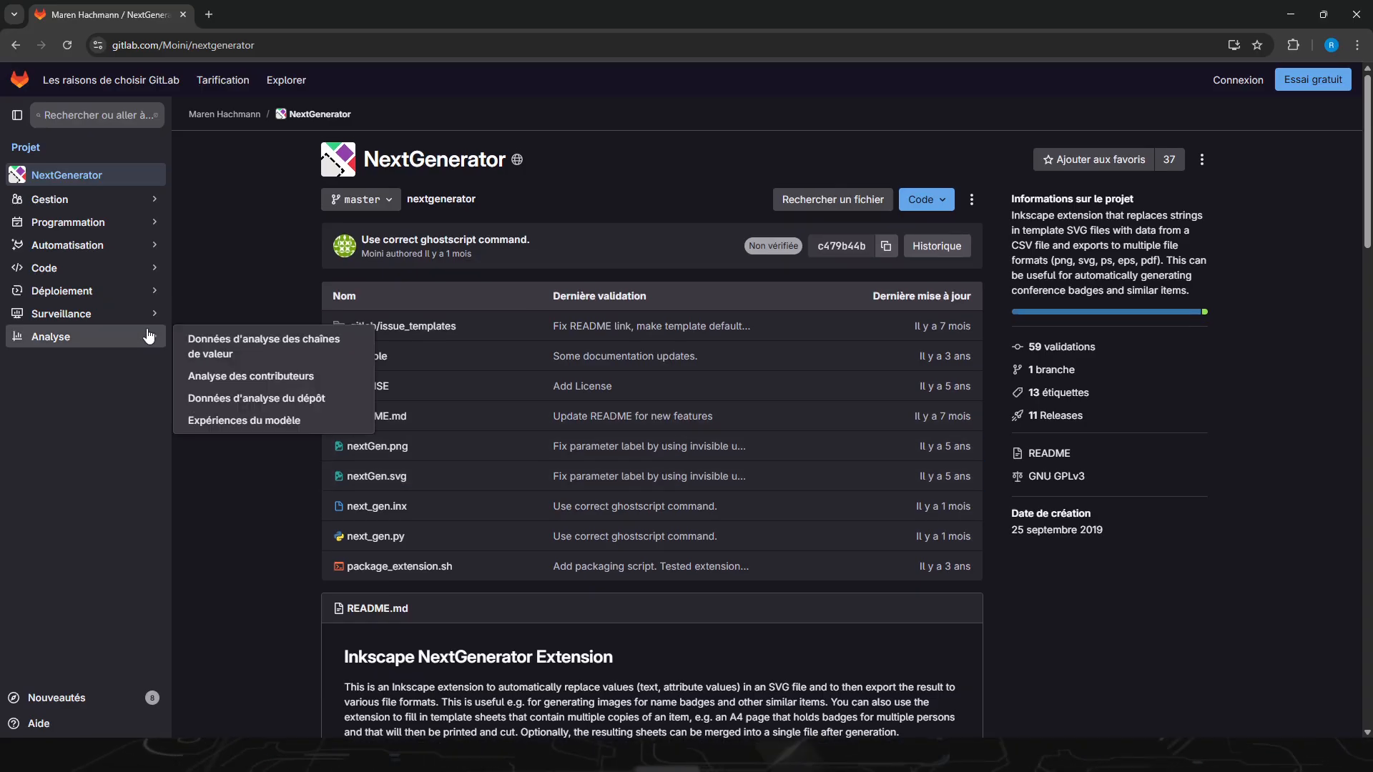
Step: Download the NextGenerator source code as a zip archive and dismiss the download scan notice
left_click(954, 205)
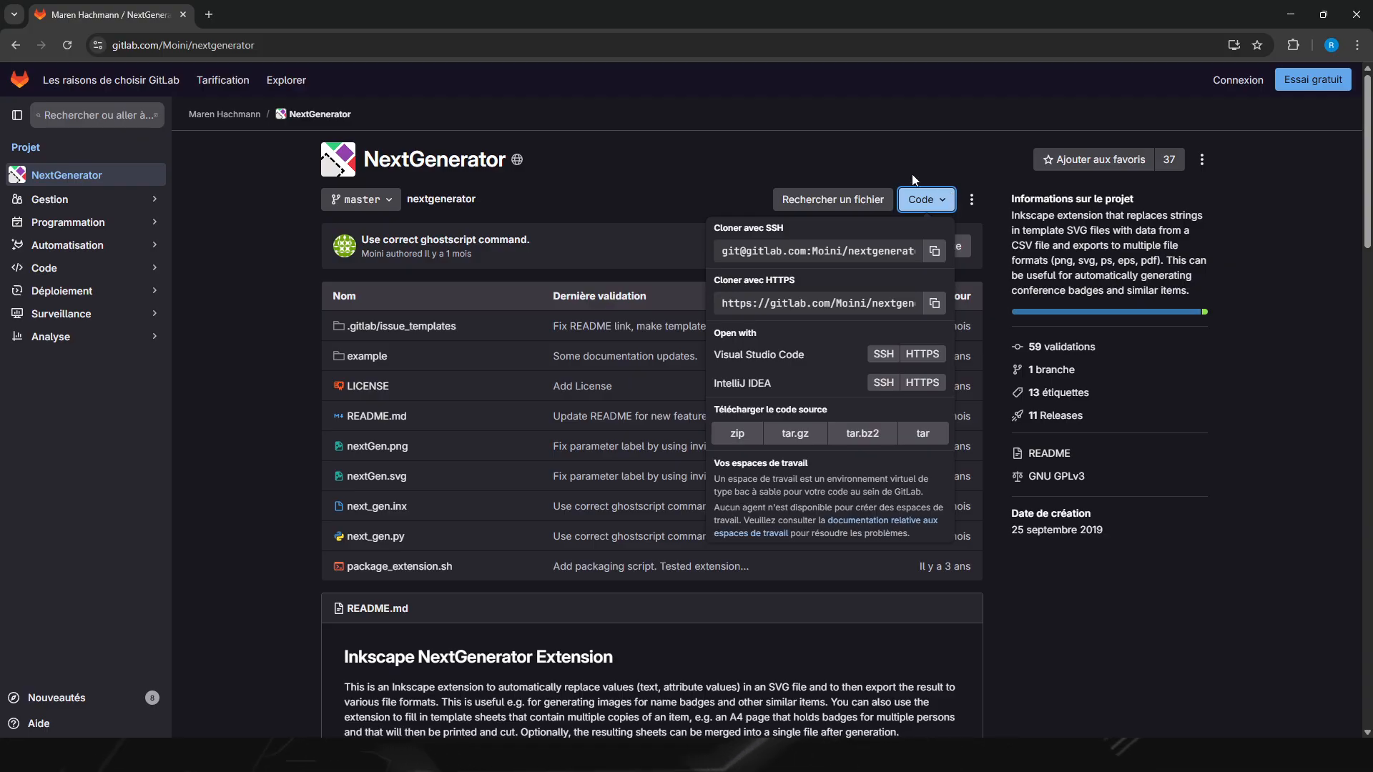
left_click(748, 435)
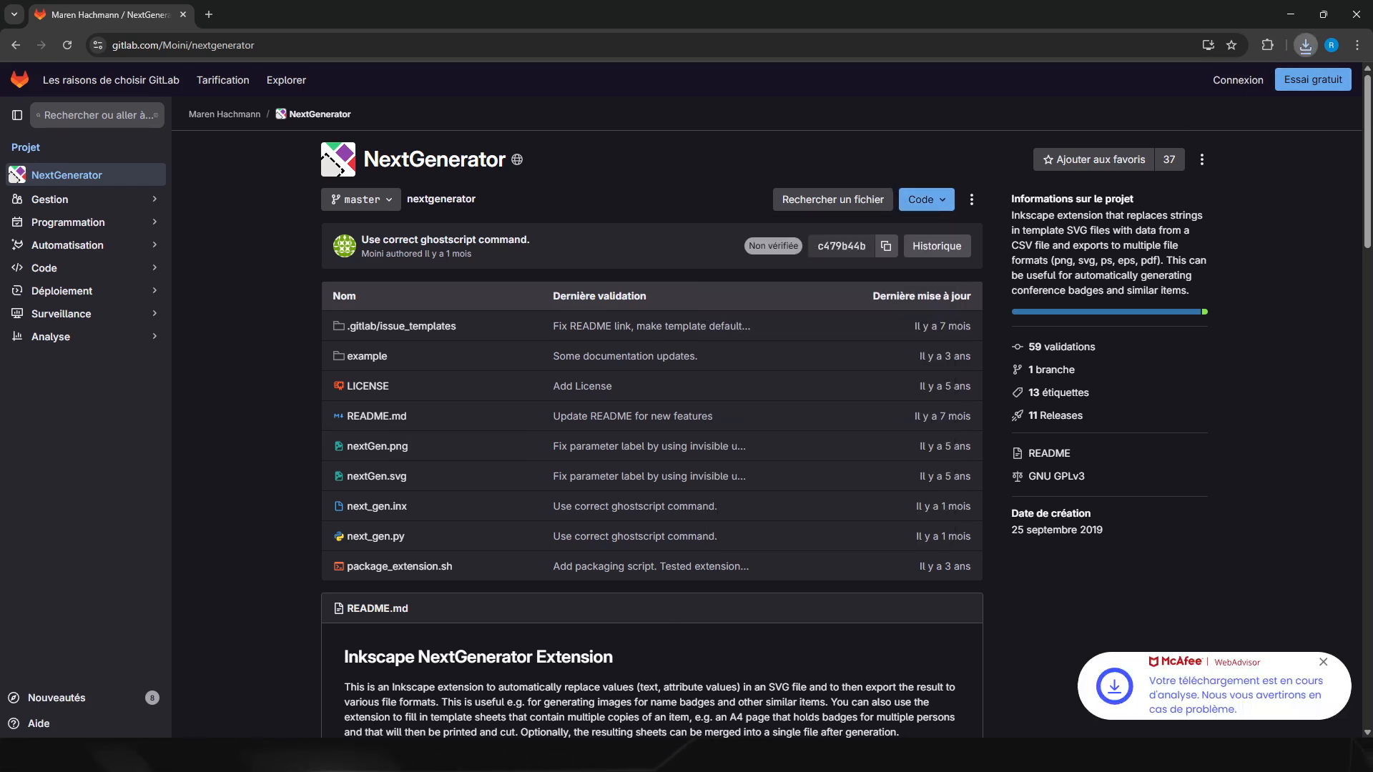
left_click(1323, 663)
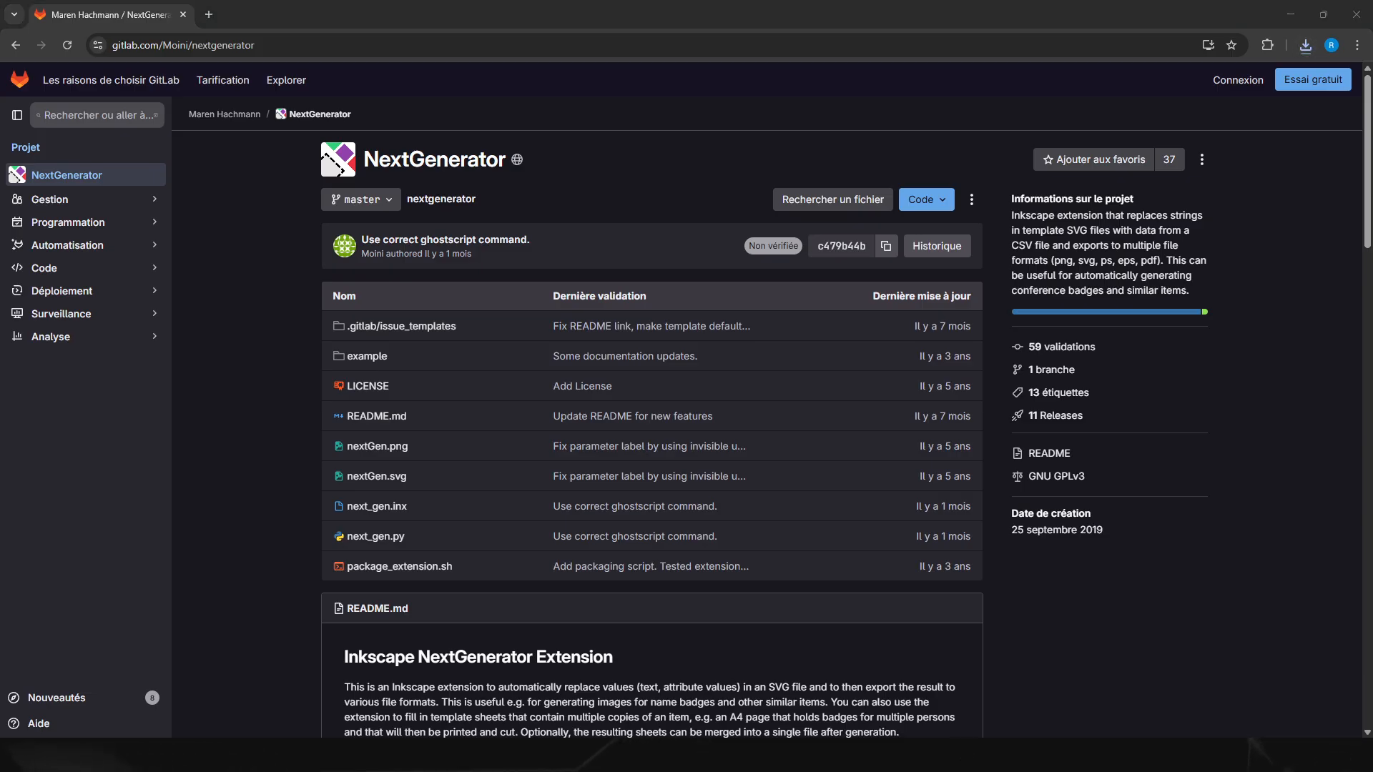
Step: Switch to File Explorer, extract nextgenerator-master.zip to a nextgenerator-master folder in Downloads, and open its inner nextgenerator-master folder
key("ctrl+super+Left")
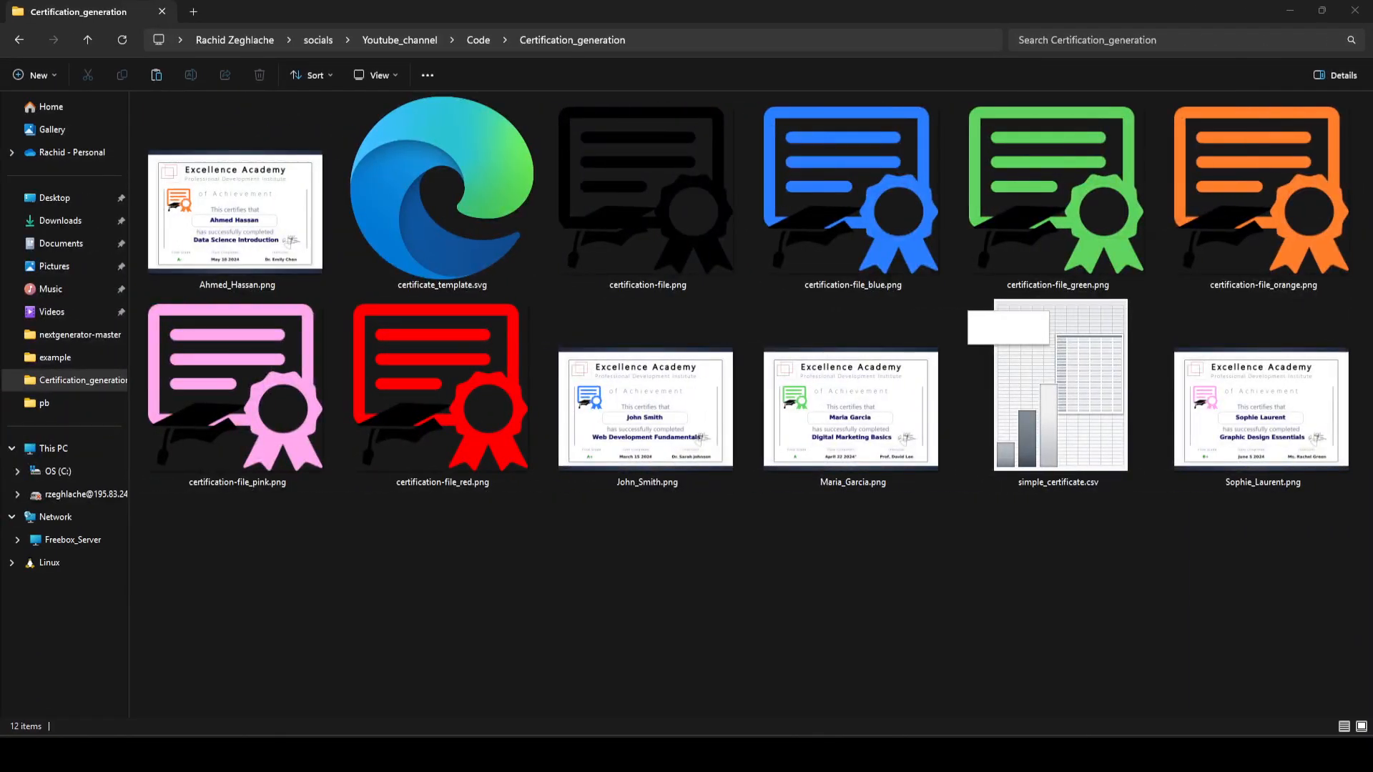
key("Delete")
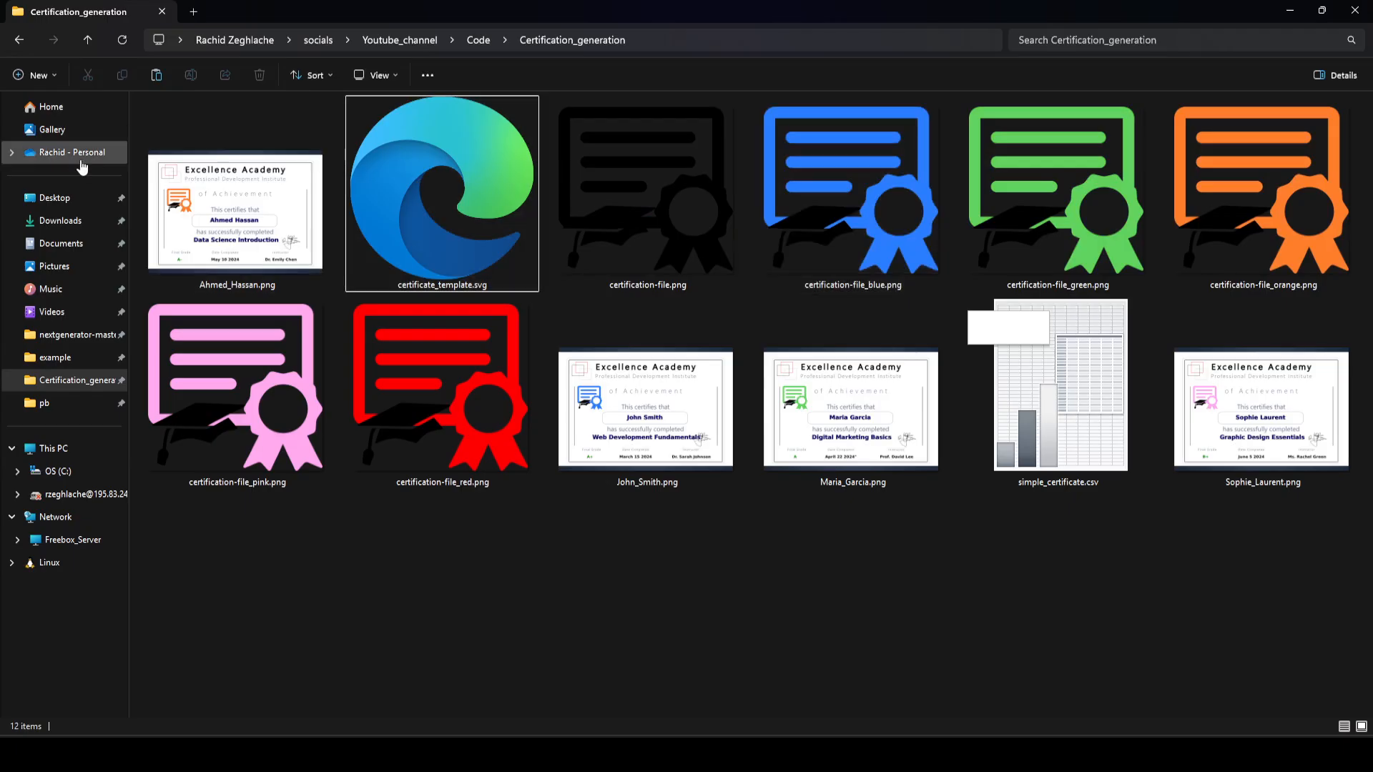
left_click(74, 226)
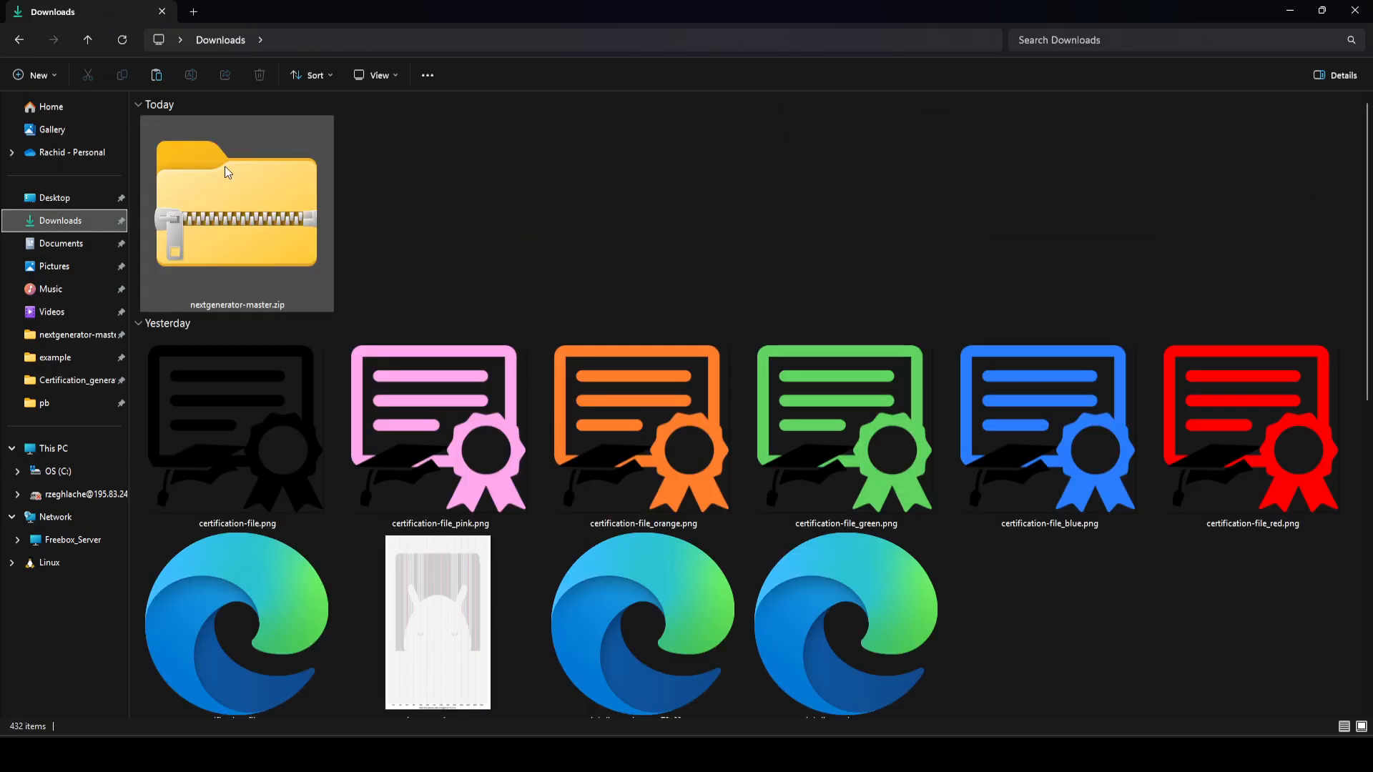
left_click(228, 175)
right_click(243, 202)
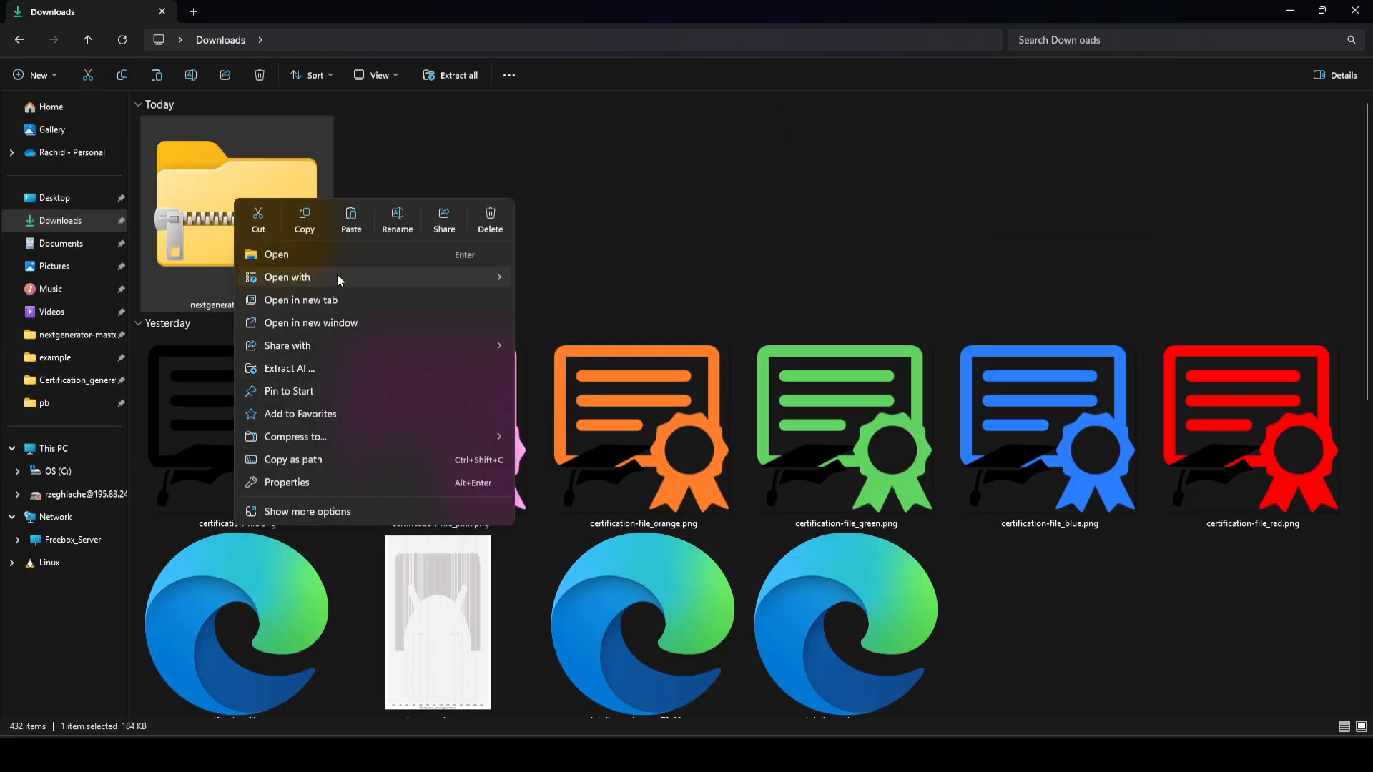
mouse_move(337, 276)
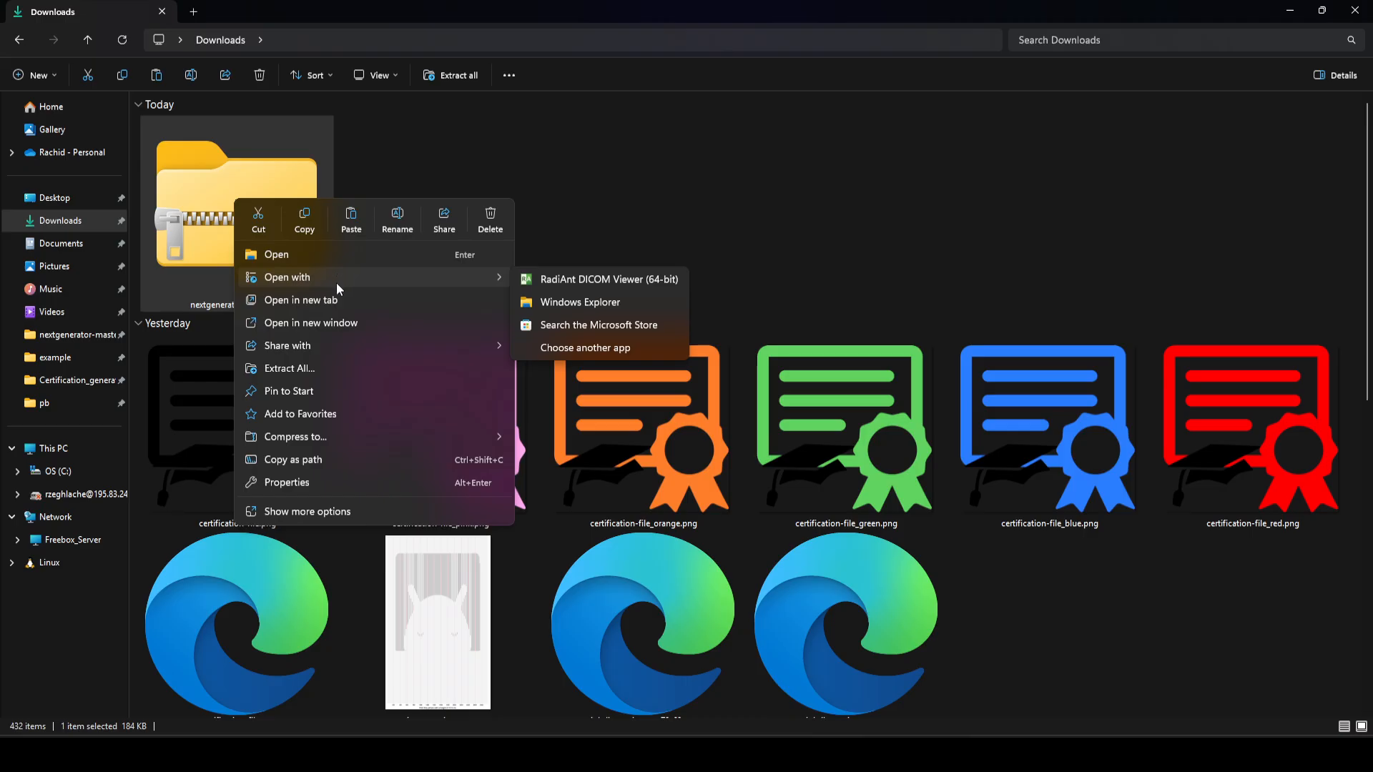
left_click(337, 367)
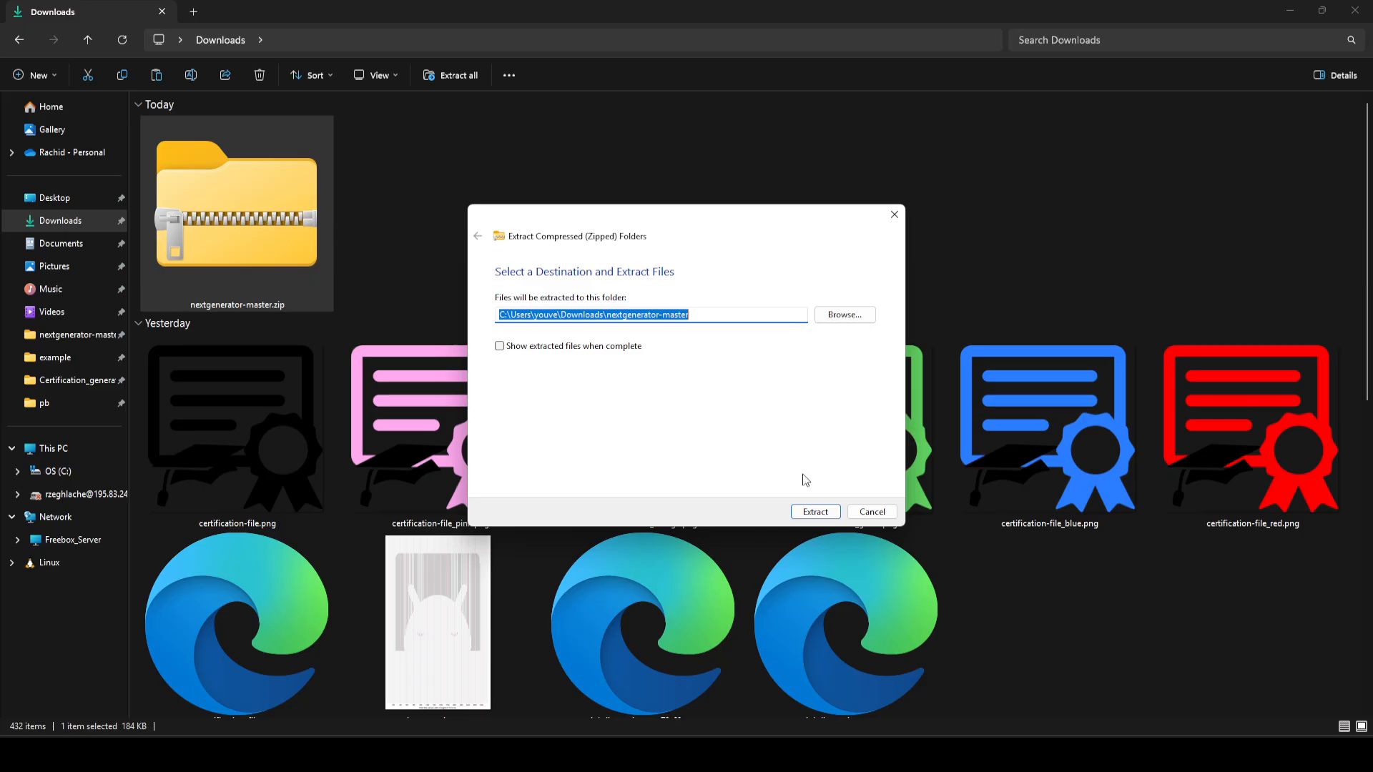
left_click(814, 512)
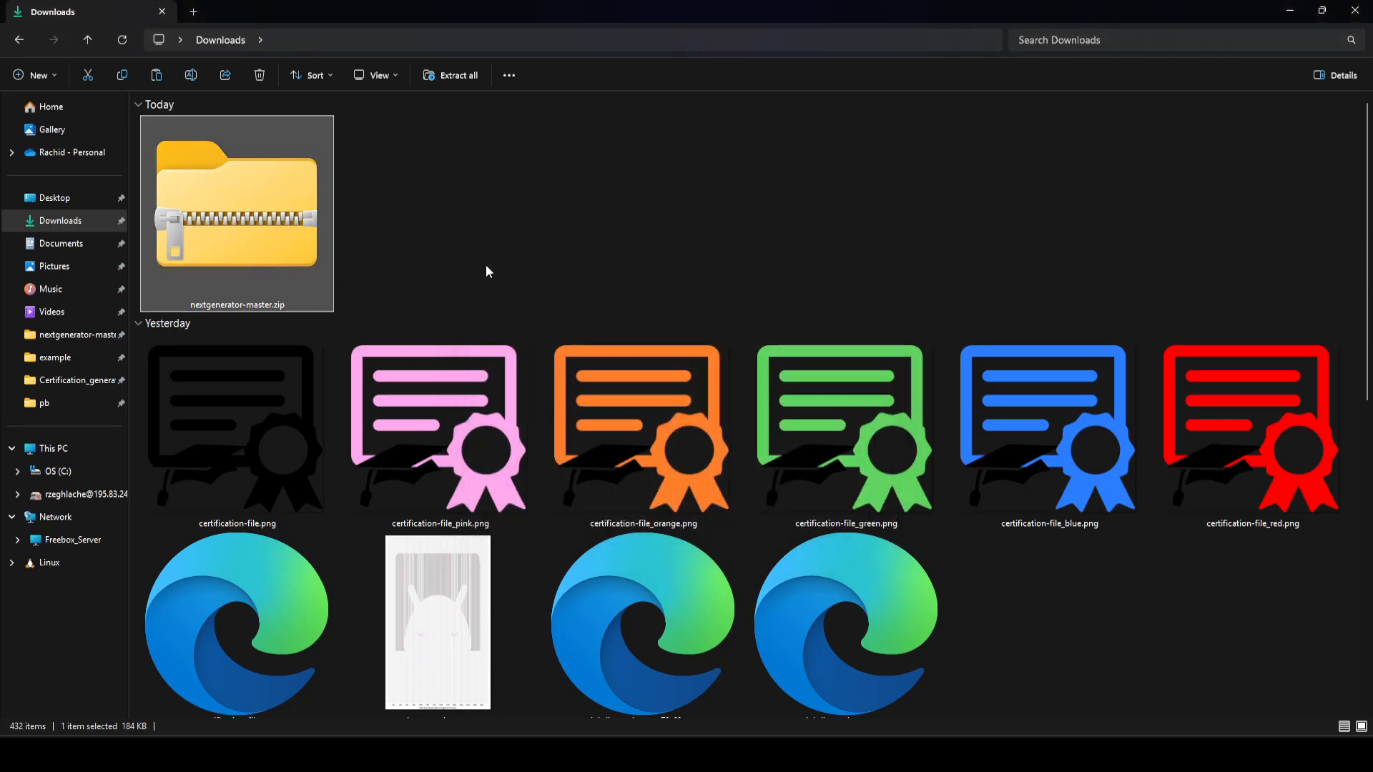
double_click(480, 264)
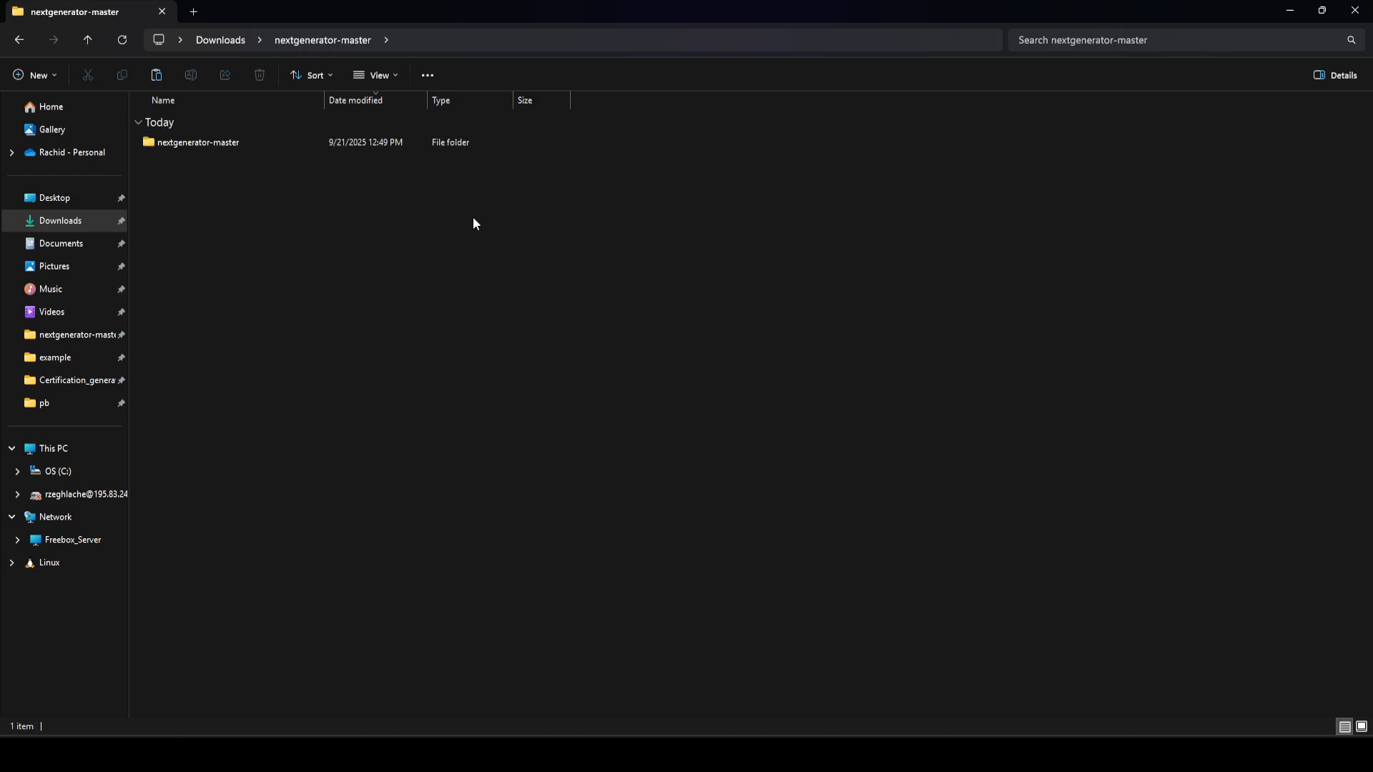
double_click(191, 144)
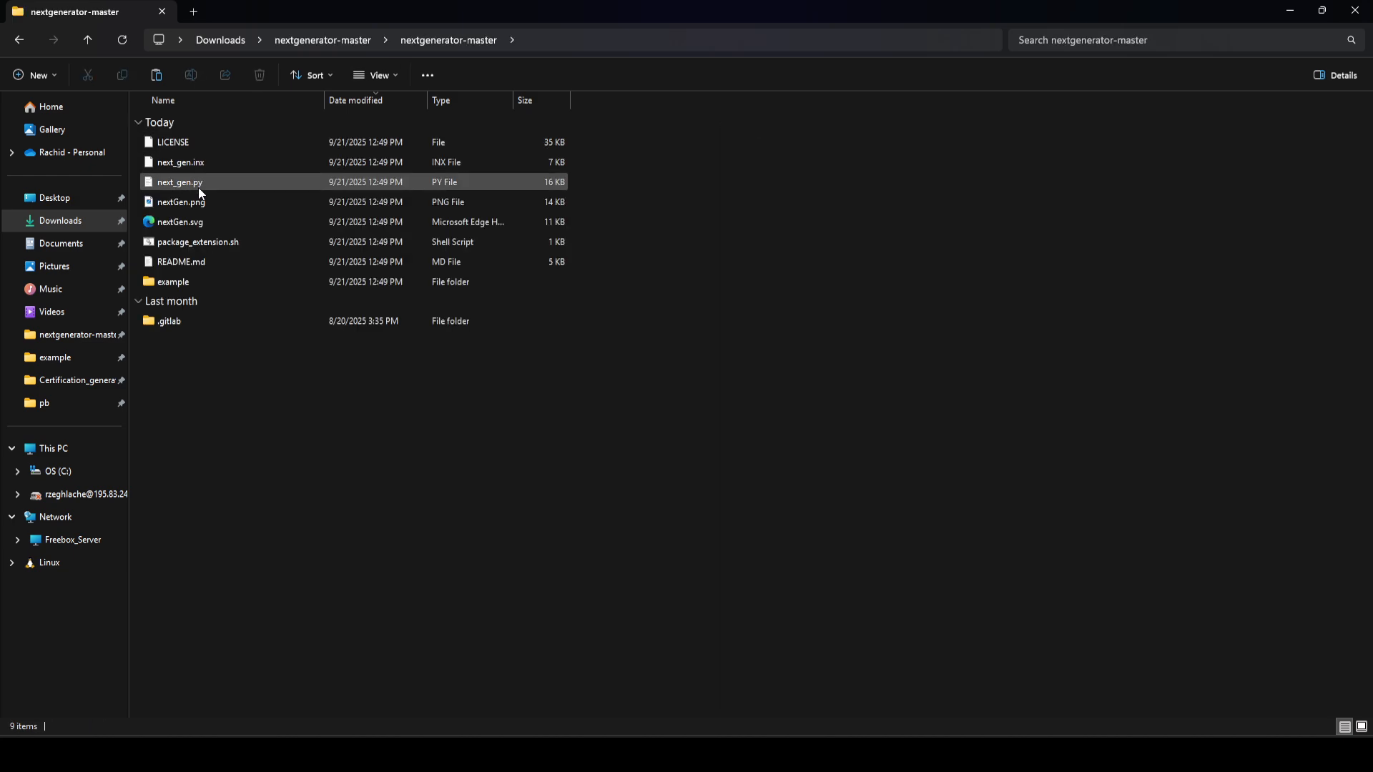
Step: Select the next_gen.inx and next_gen.py extension files together in the inner nextgenerator-master folder
left_click(199, 163)
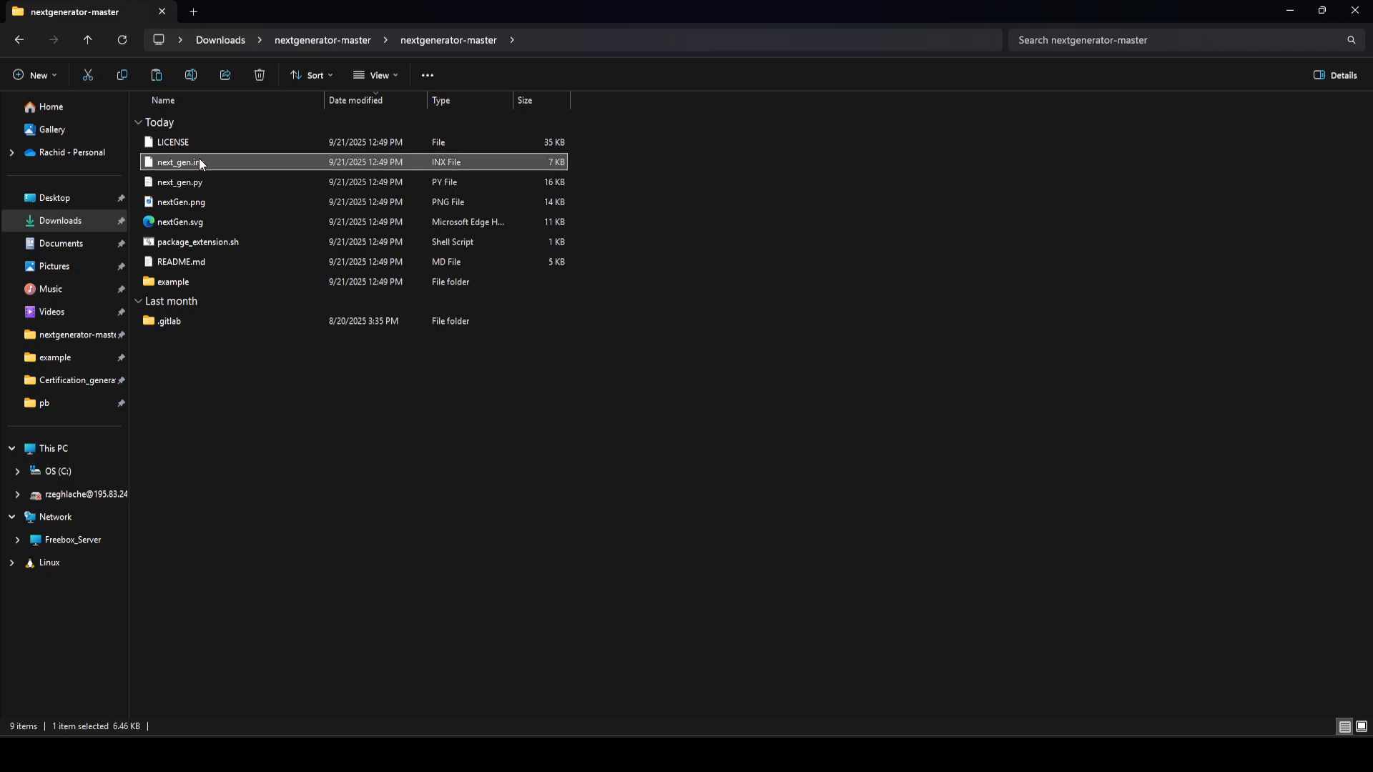
left_click(193, 180, "ctrl")
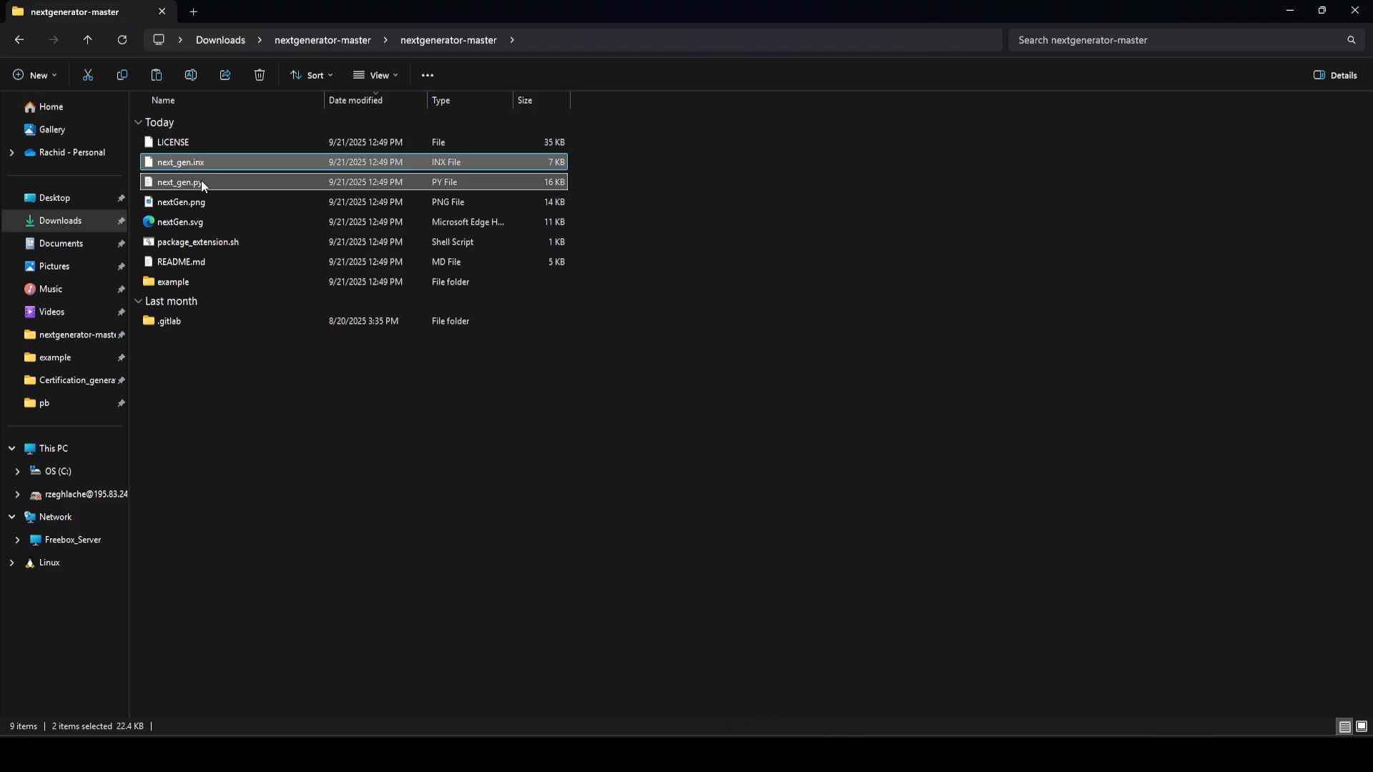
Step: Return to the Certification_generation folder, open certificate_template.svg in Inkscape, and collapse the docked Fill and Stroke dialog area
left_click(18, 44)
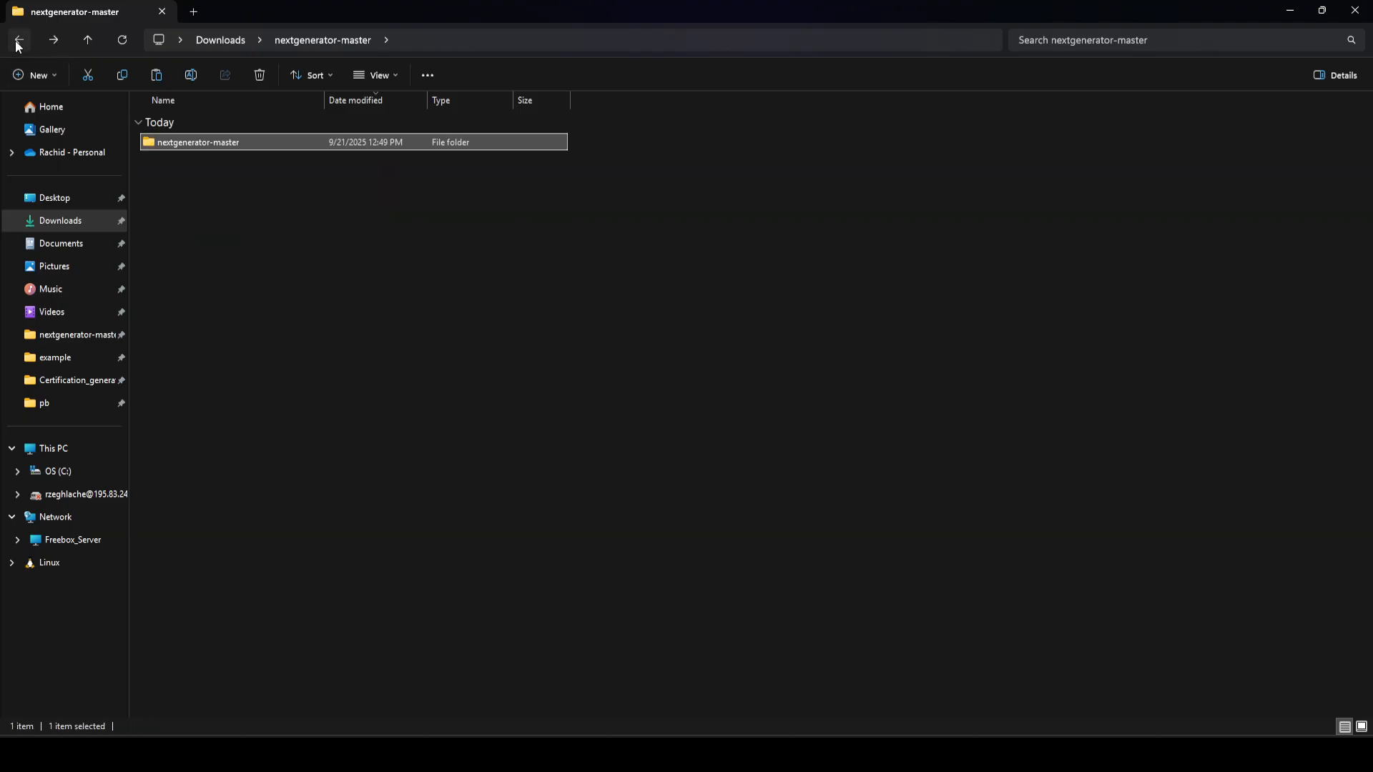
left_click(18, 45)
left_click(18, 44)
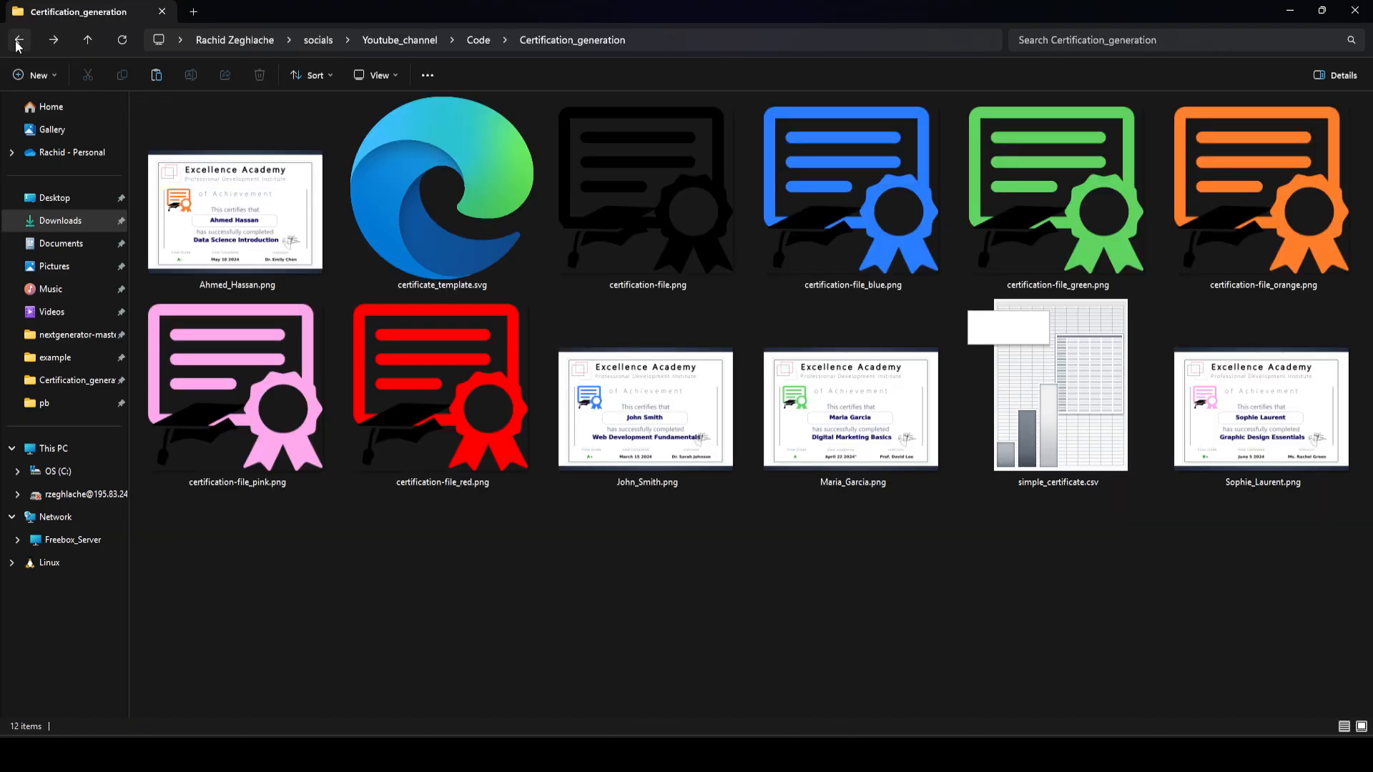
left_click(473, 238)
right_click(474, 243)
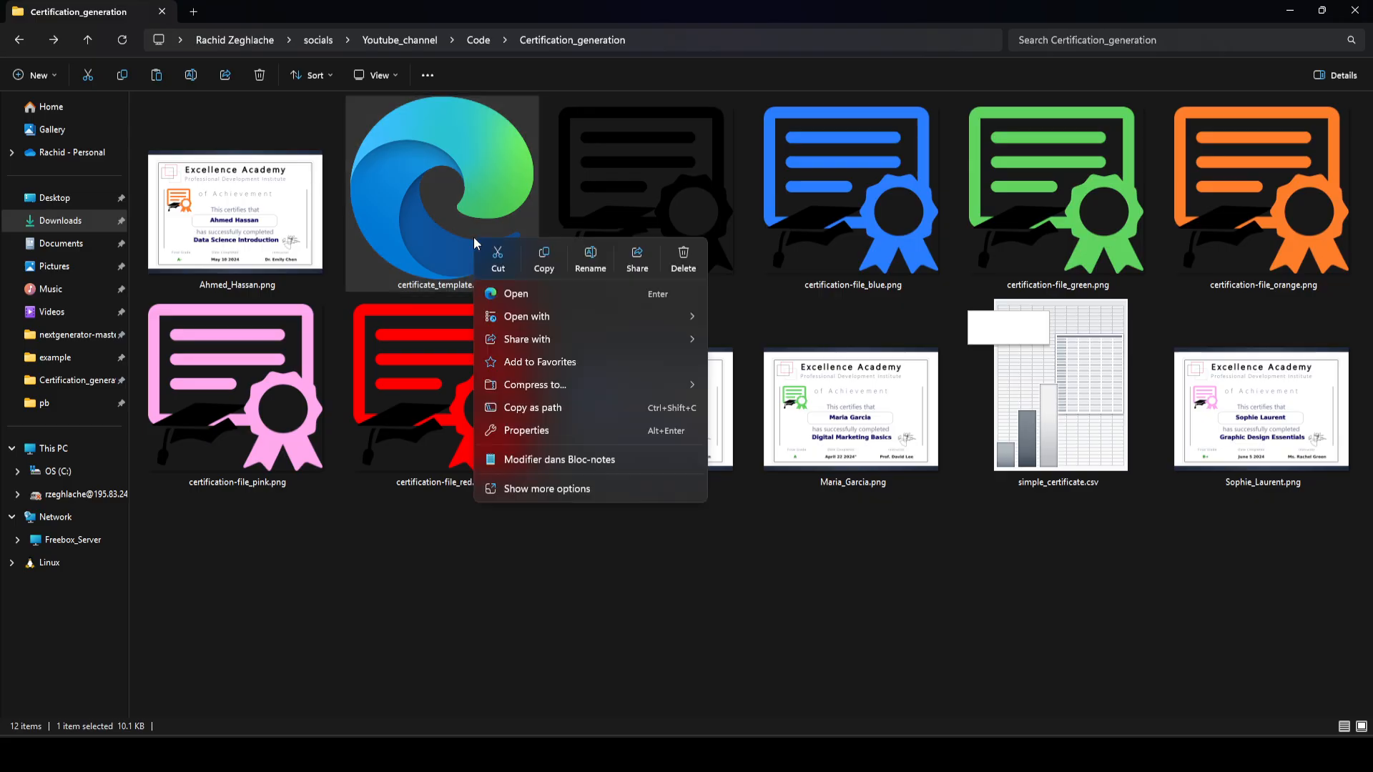
mouse_move(619, 319)
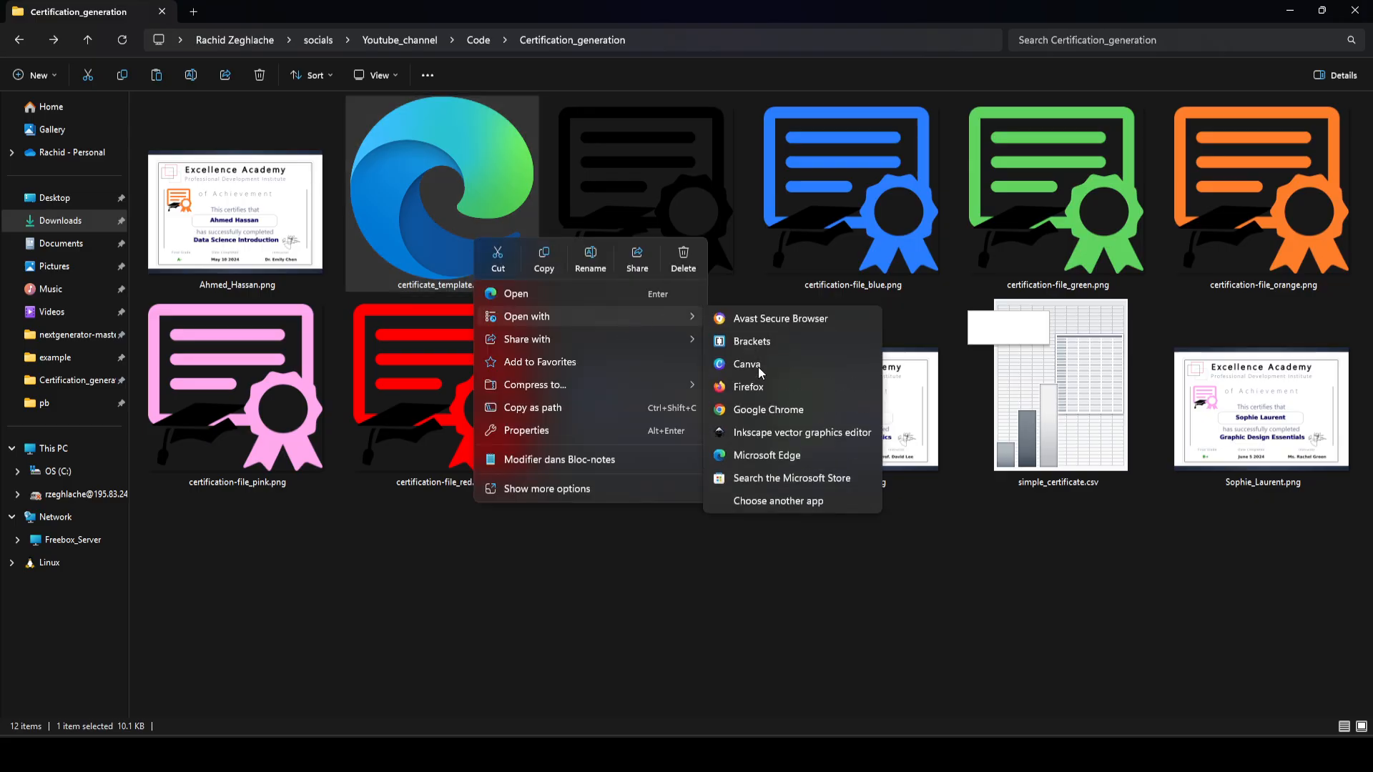
left_click(784, 437)
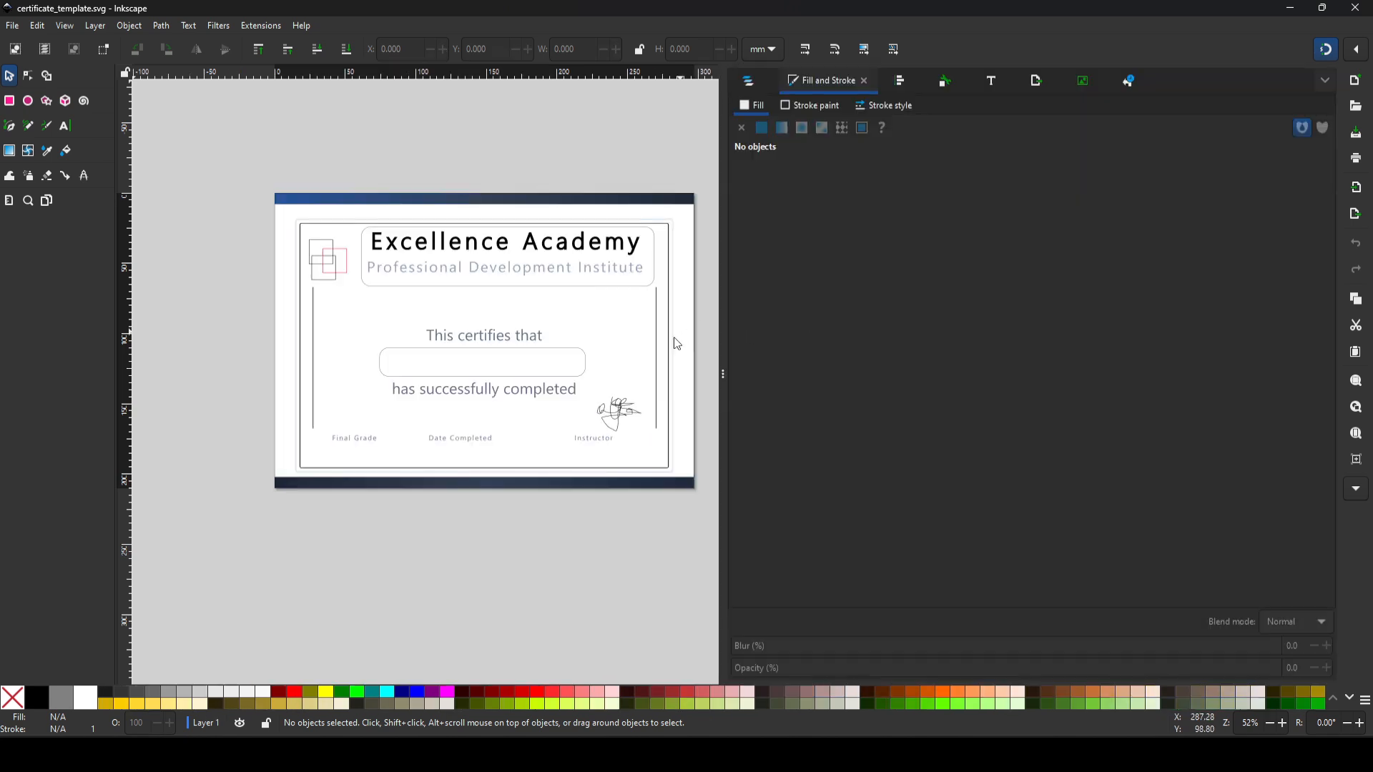
left_click(723, 354)
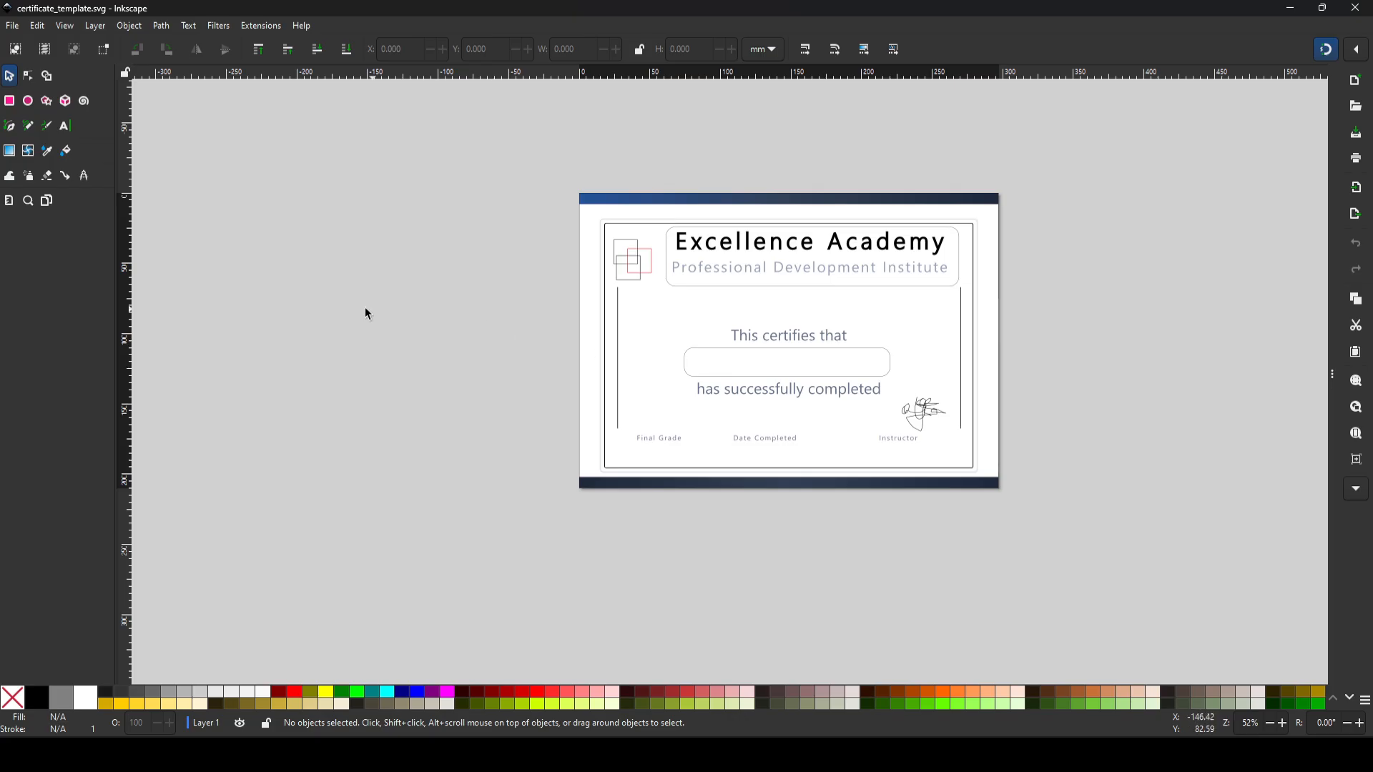
Step: Examine the certificate template's layout, including its header, logo, blank name box, signature, and grade, date and instructor labels
scroll(840, 419, "up", 3)
scroll(741, 372, "down", 2)
scroll(721, 375, "up", 1)
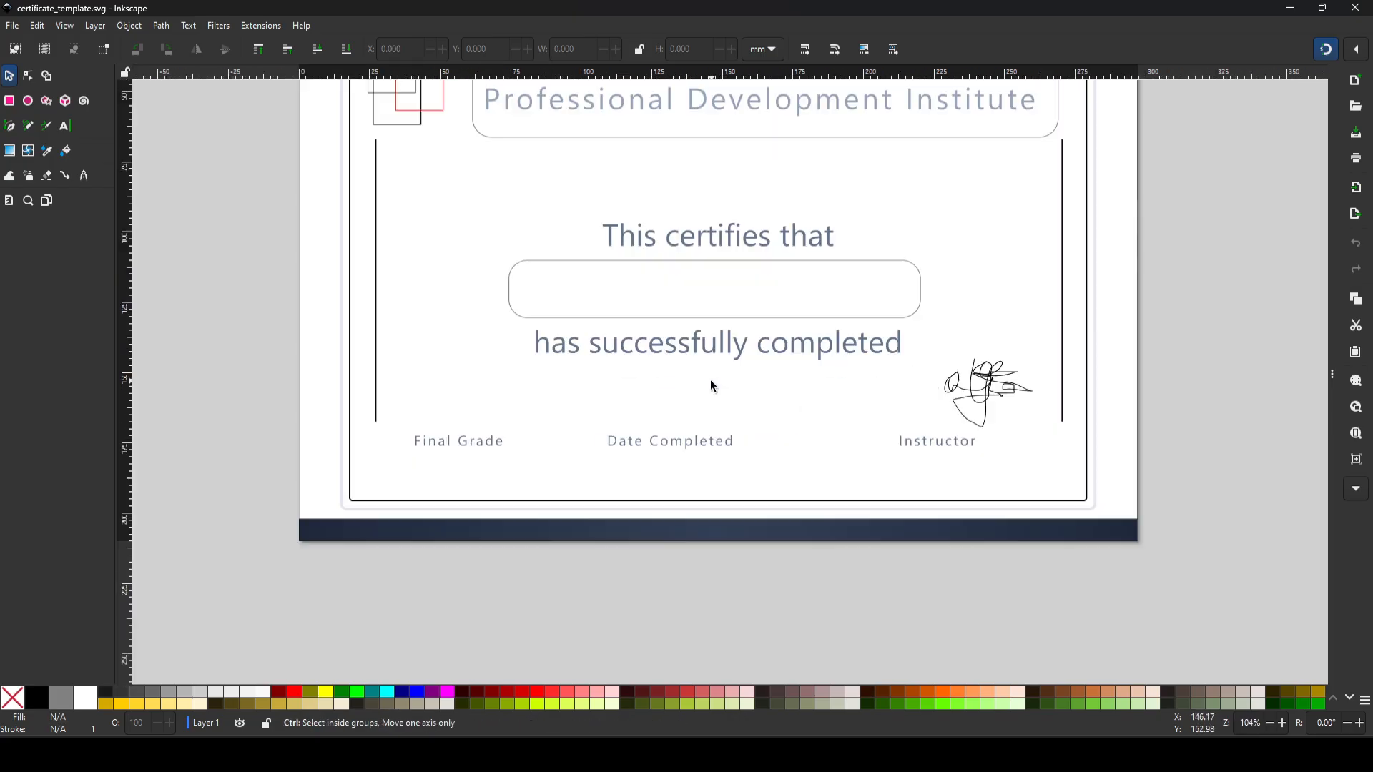
key("space")
left_click_drag(674, 281, 666, 380)
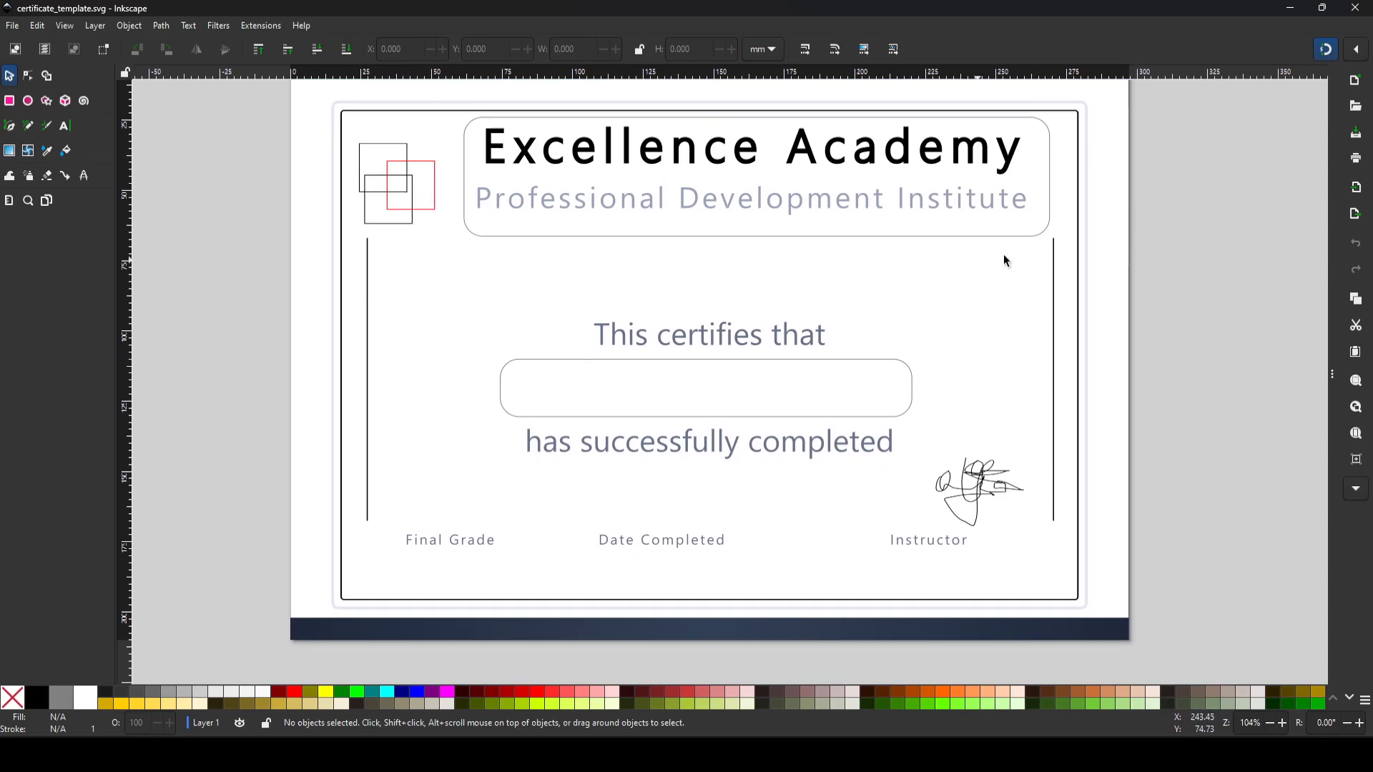
scroll(1037, 286, "up", 1)
scroll(811, 329, "down", 1)
scroll(779, 334, "up", 1)
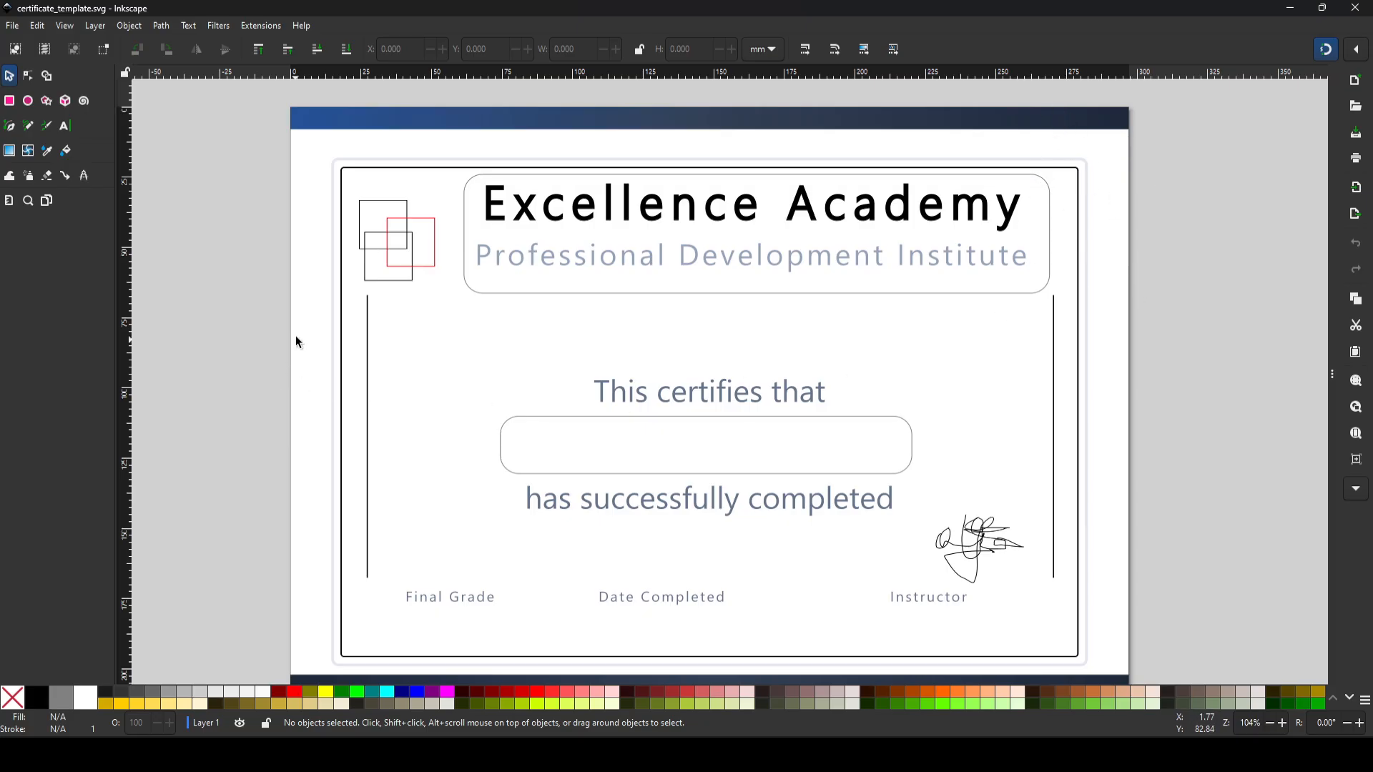
scroll(322, 169, "down", 1)
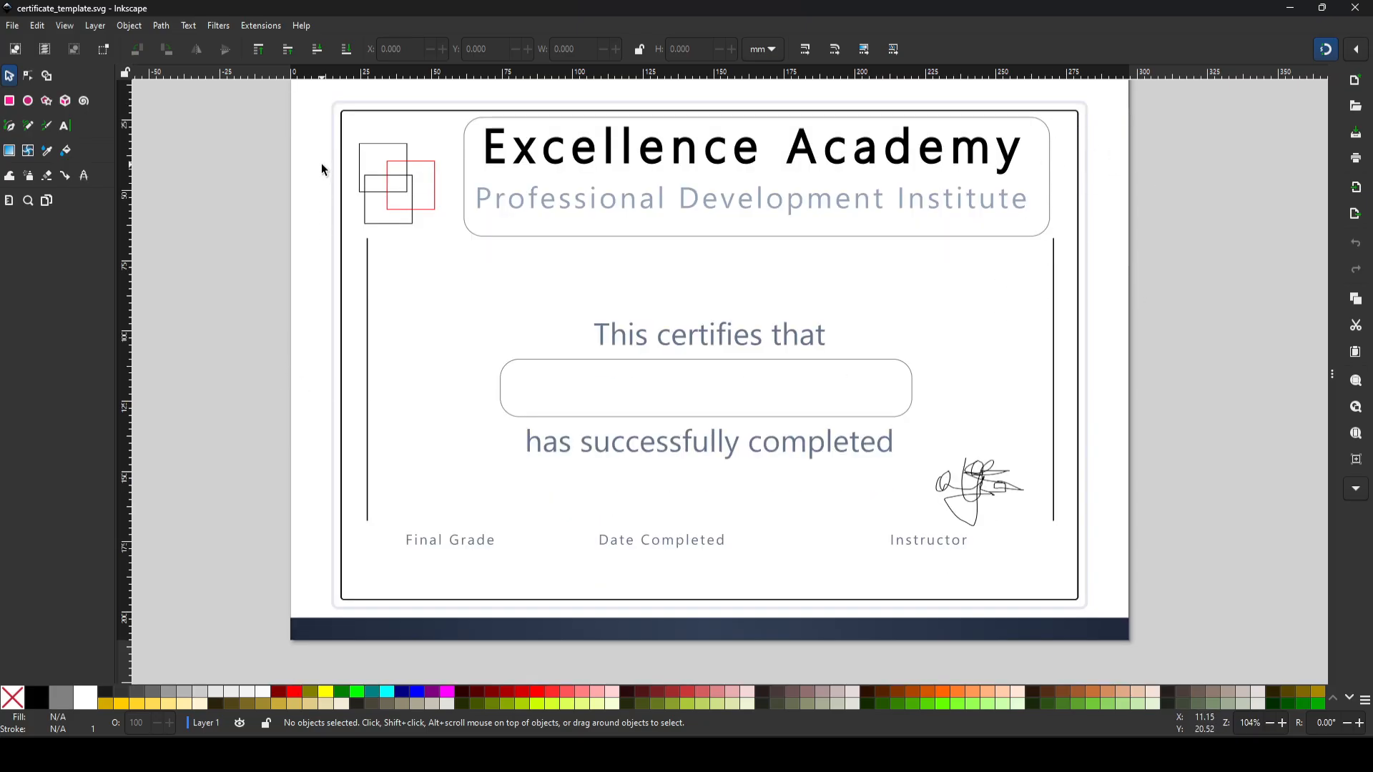
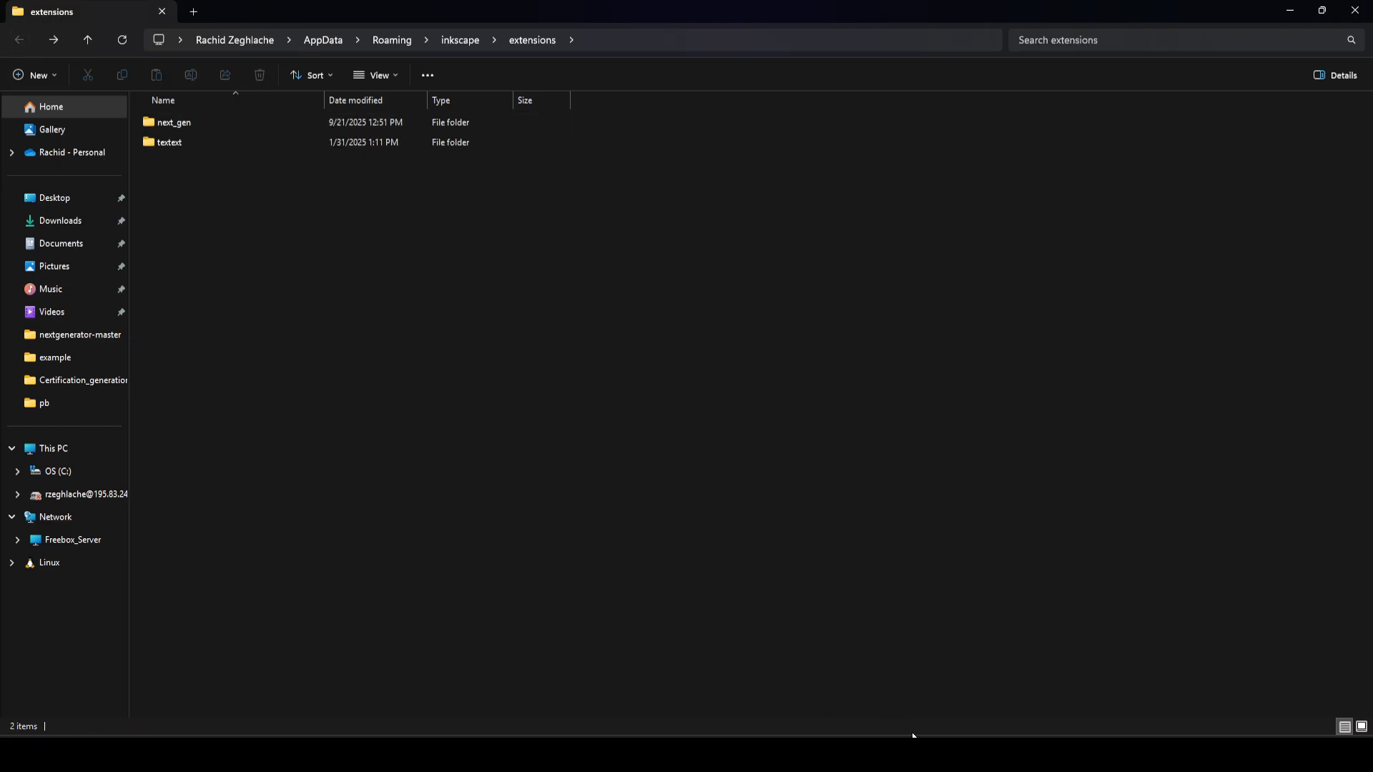
Step: Switch back to Inkscape, close its Preferences window, and quit the program
key("alt+Tab")
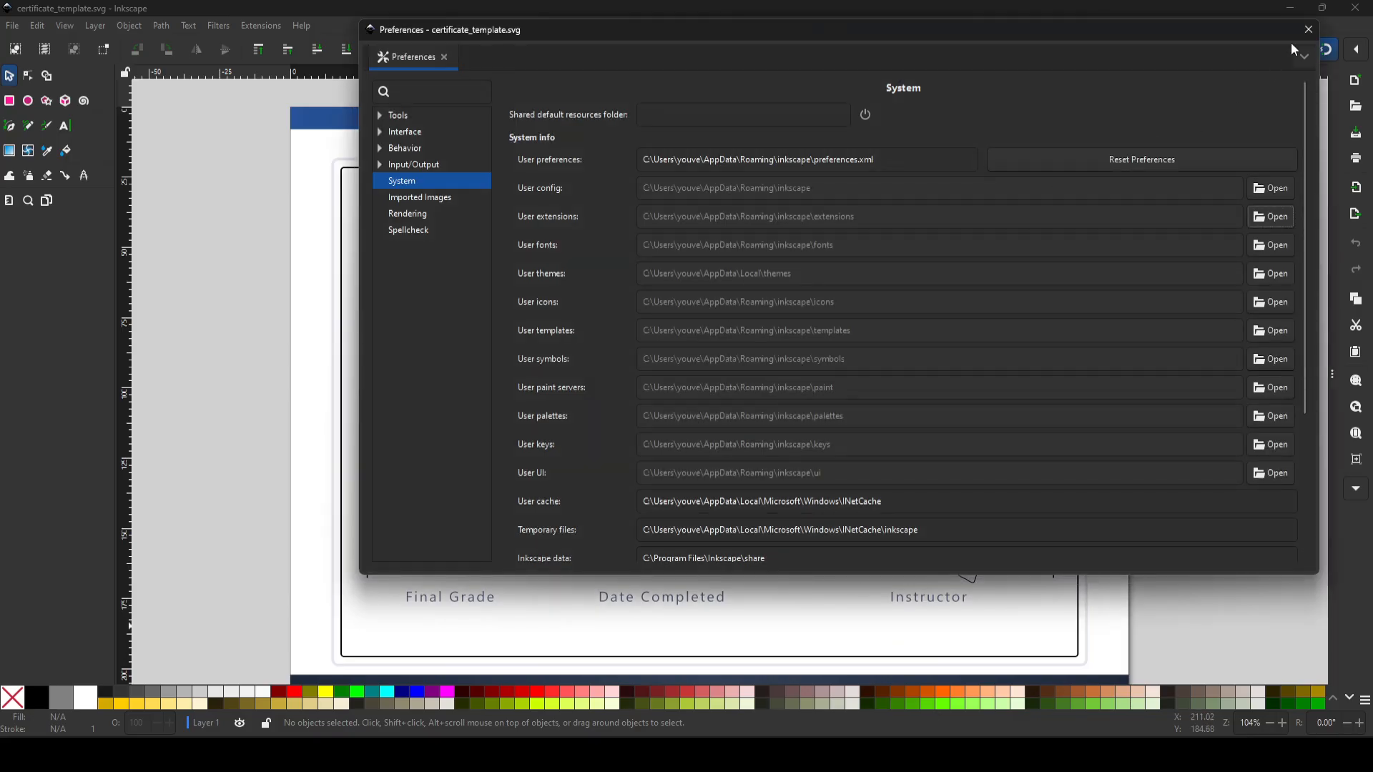
left_click(1309, 29)
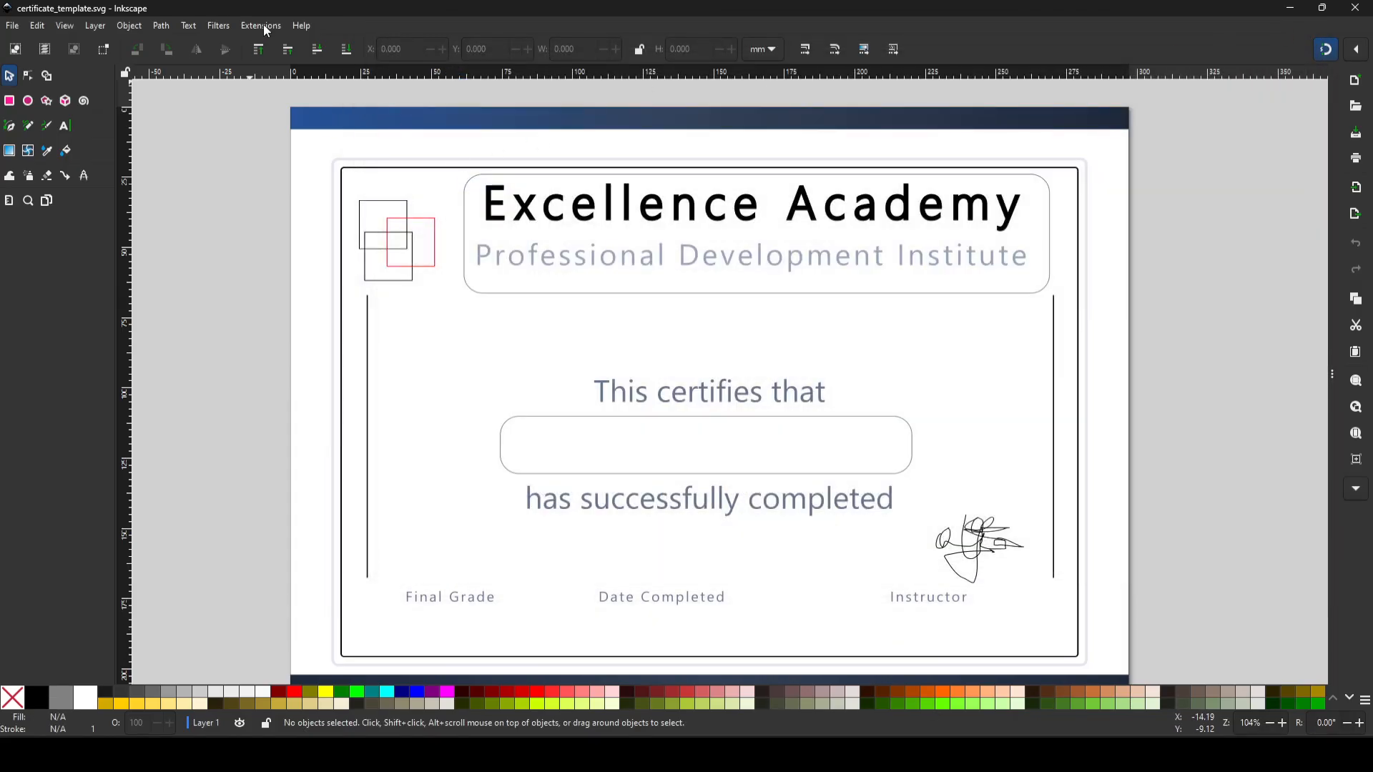
left_click(261, 27)
mouse_move(282, 152)
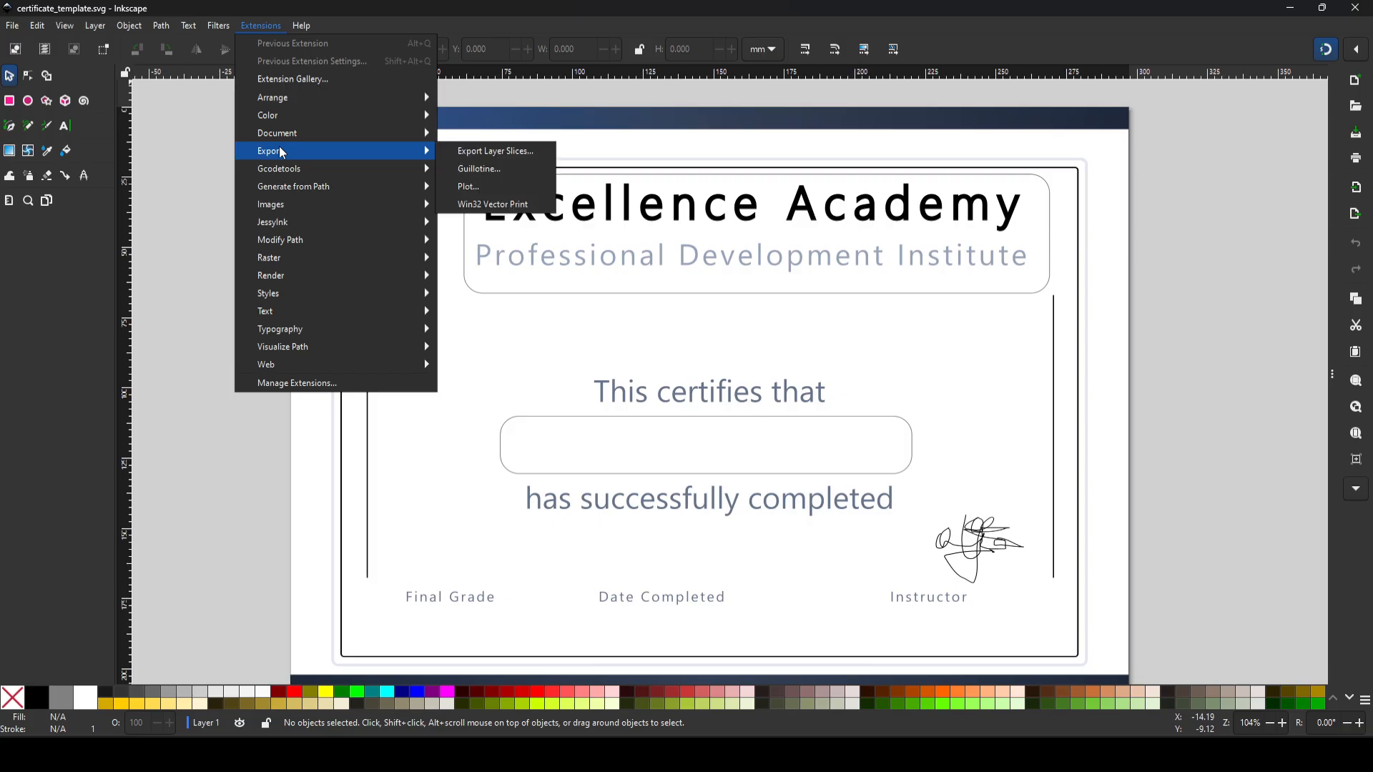
left_click(209, 149)
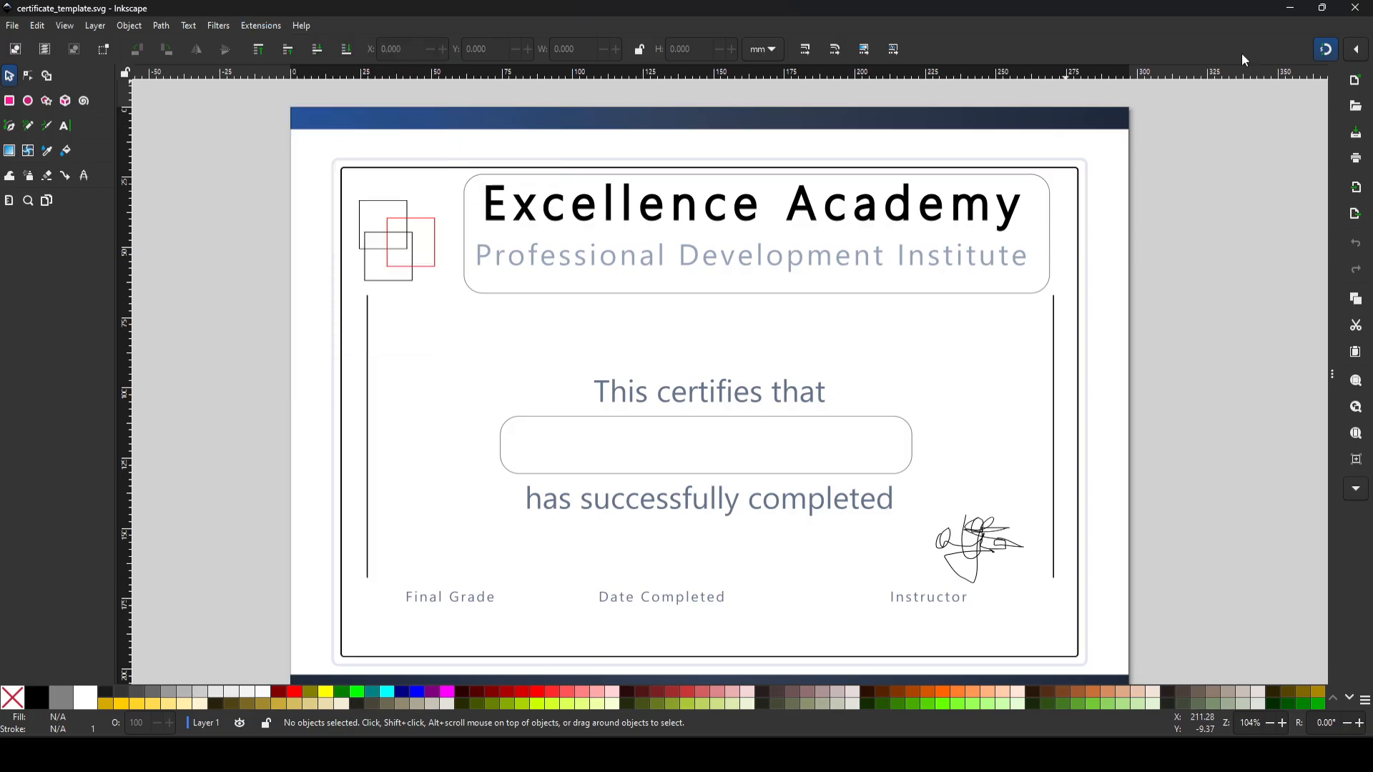
left_click(1356, 9)
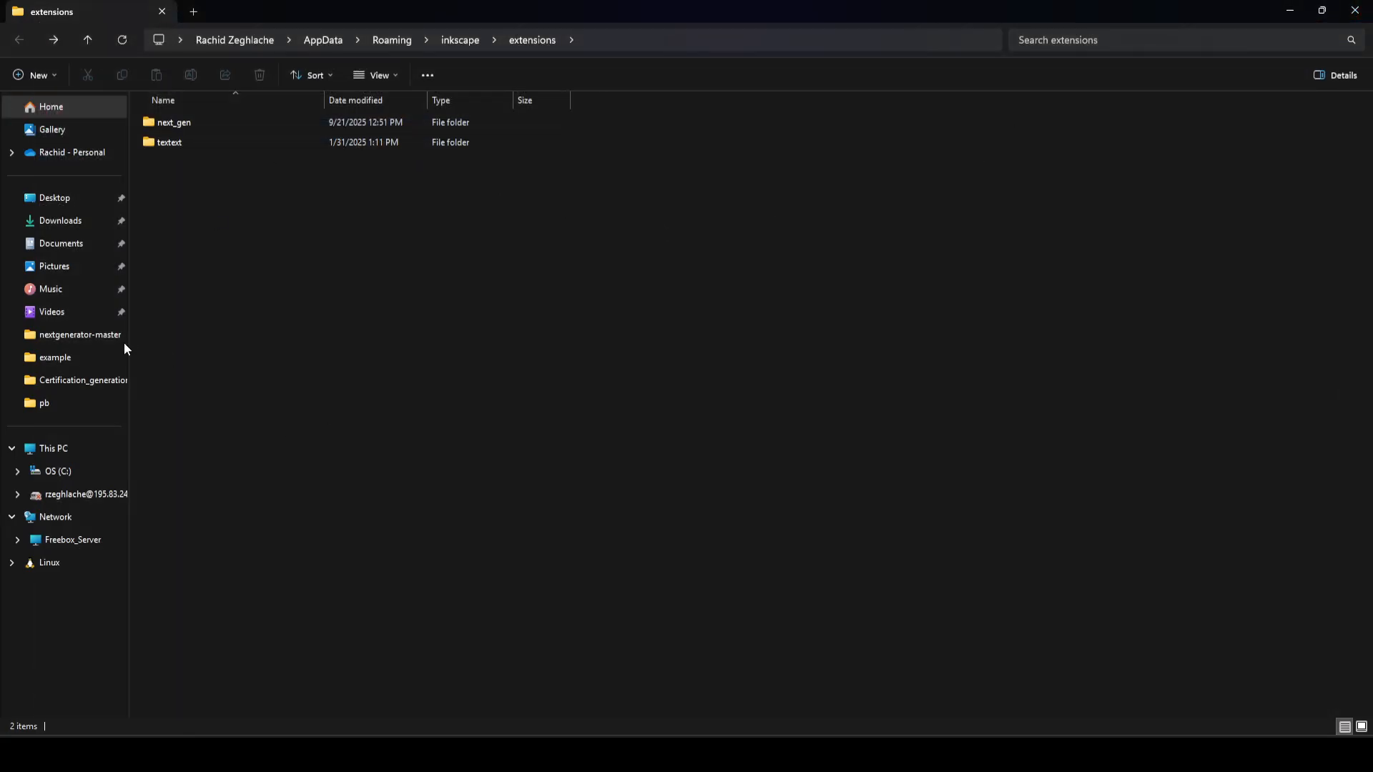
Step: Reopen certificate_template.svg from the Certification_generation folder in Inkscape and collapse the docked Fill and Stroke area
left_click(77, 385)
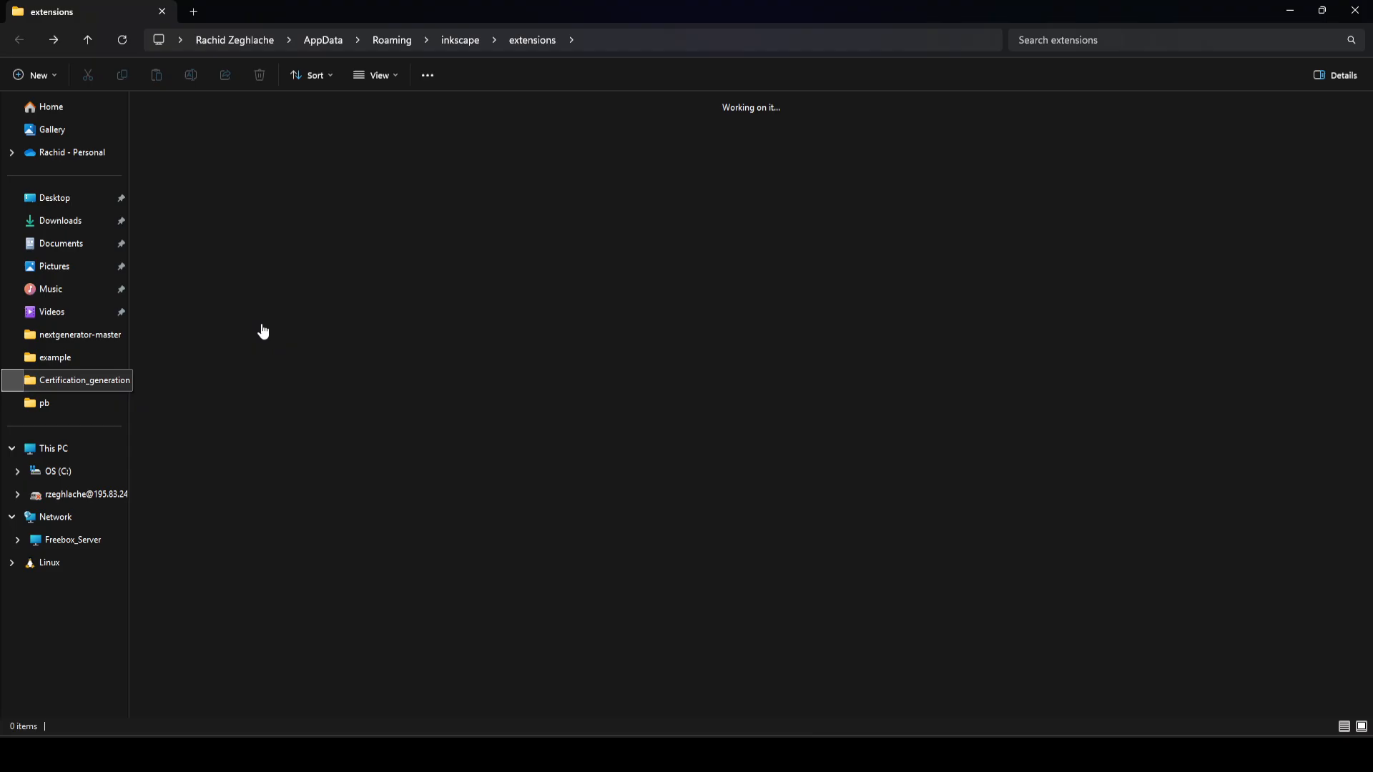
right_click(439, 242)
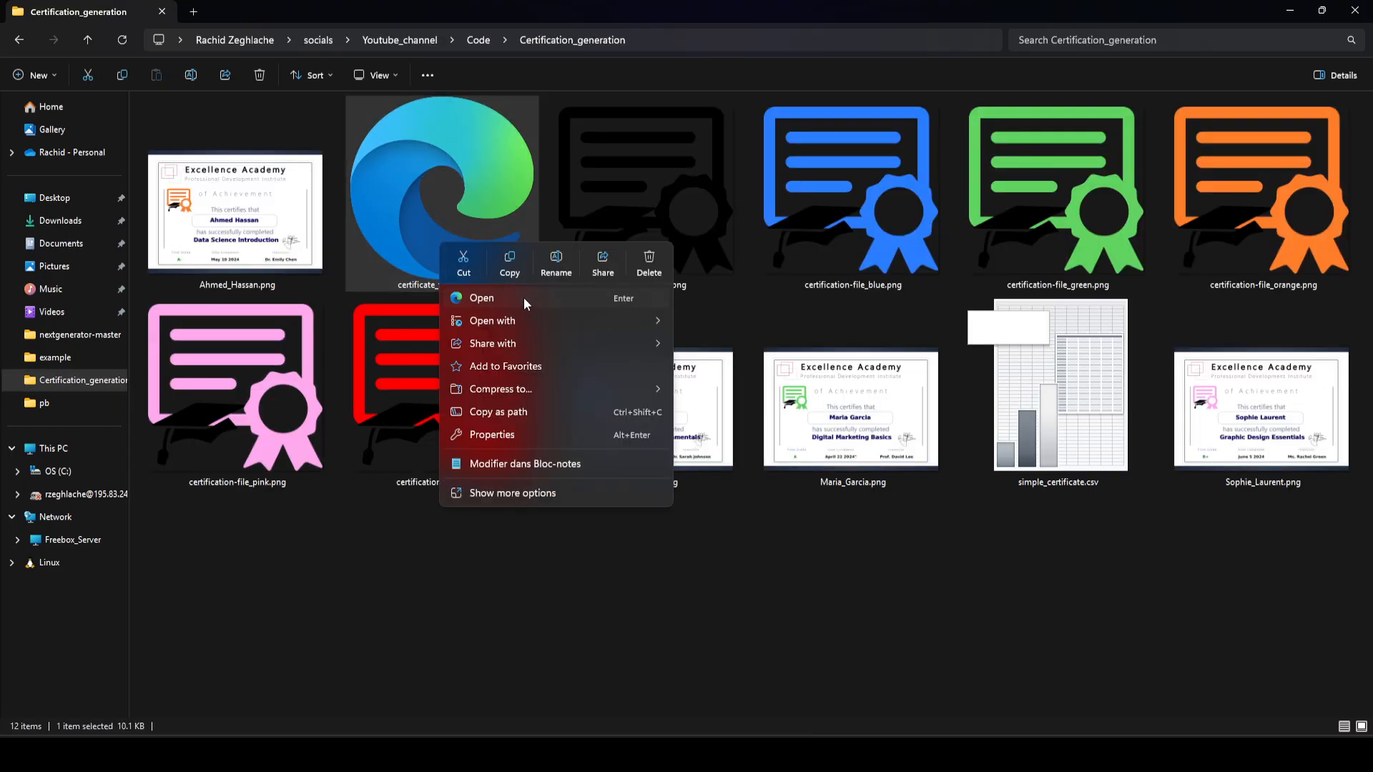
mouse_move(517, 321)
left_click(715, 434)
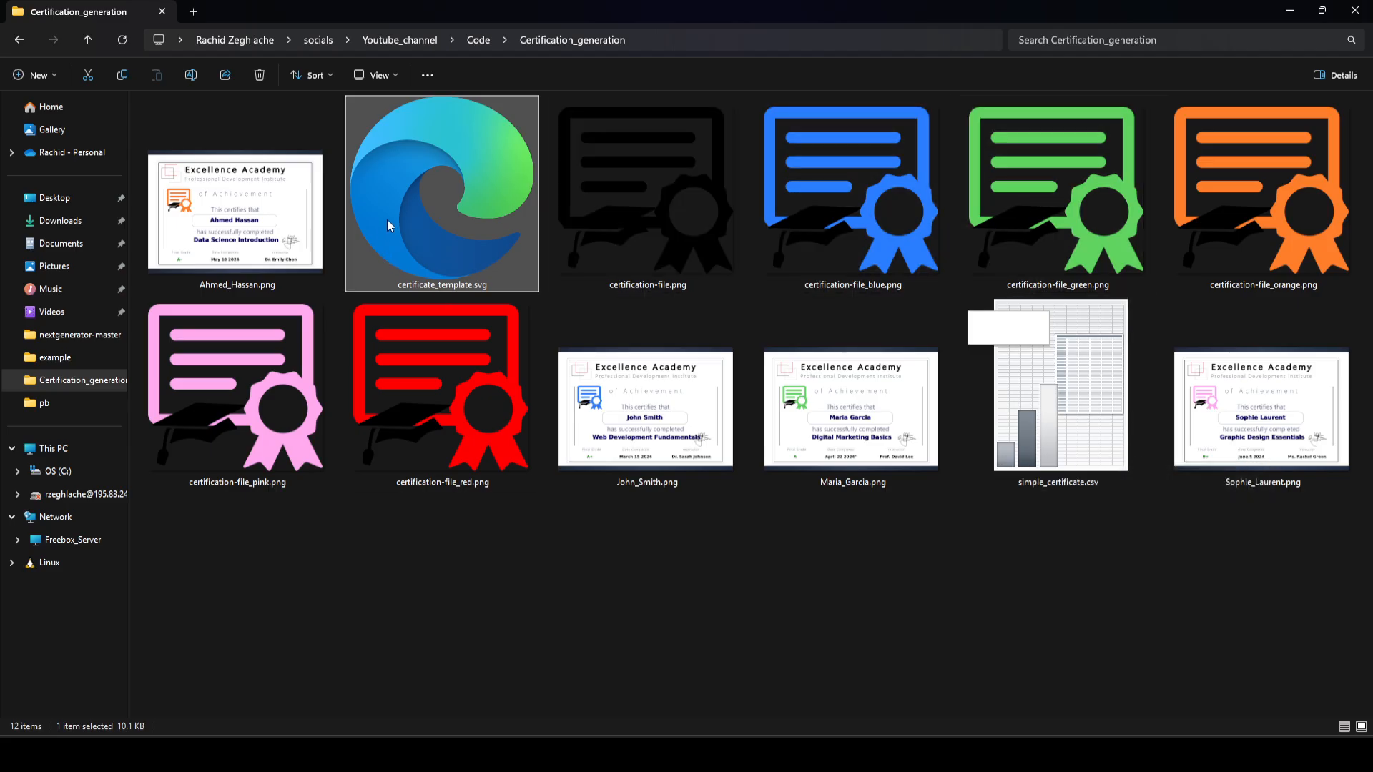
double_click(377, 161)
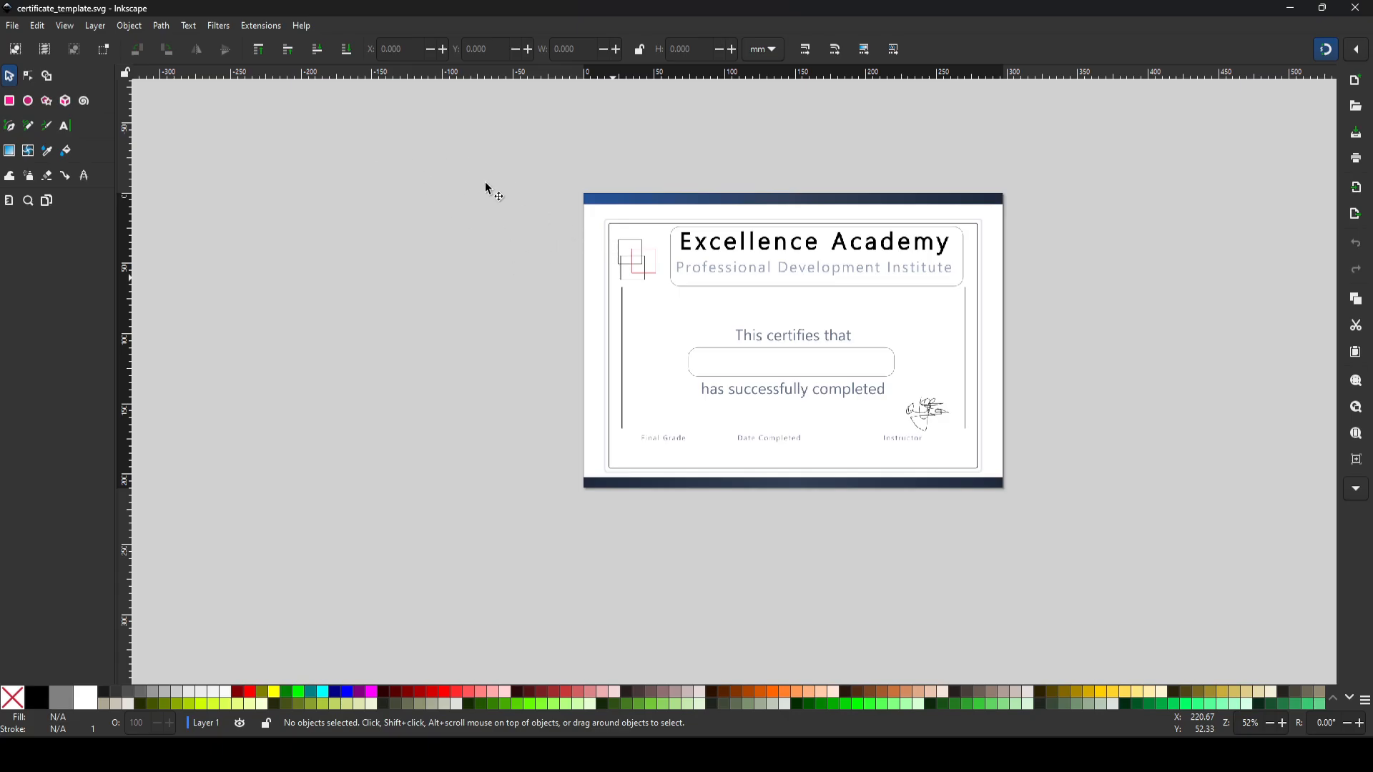
key("ctrl+shift+f")
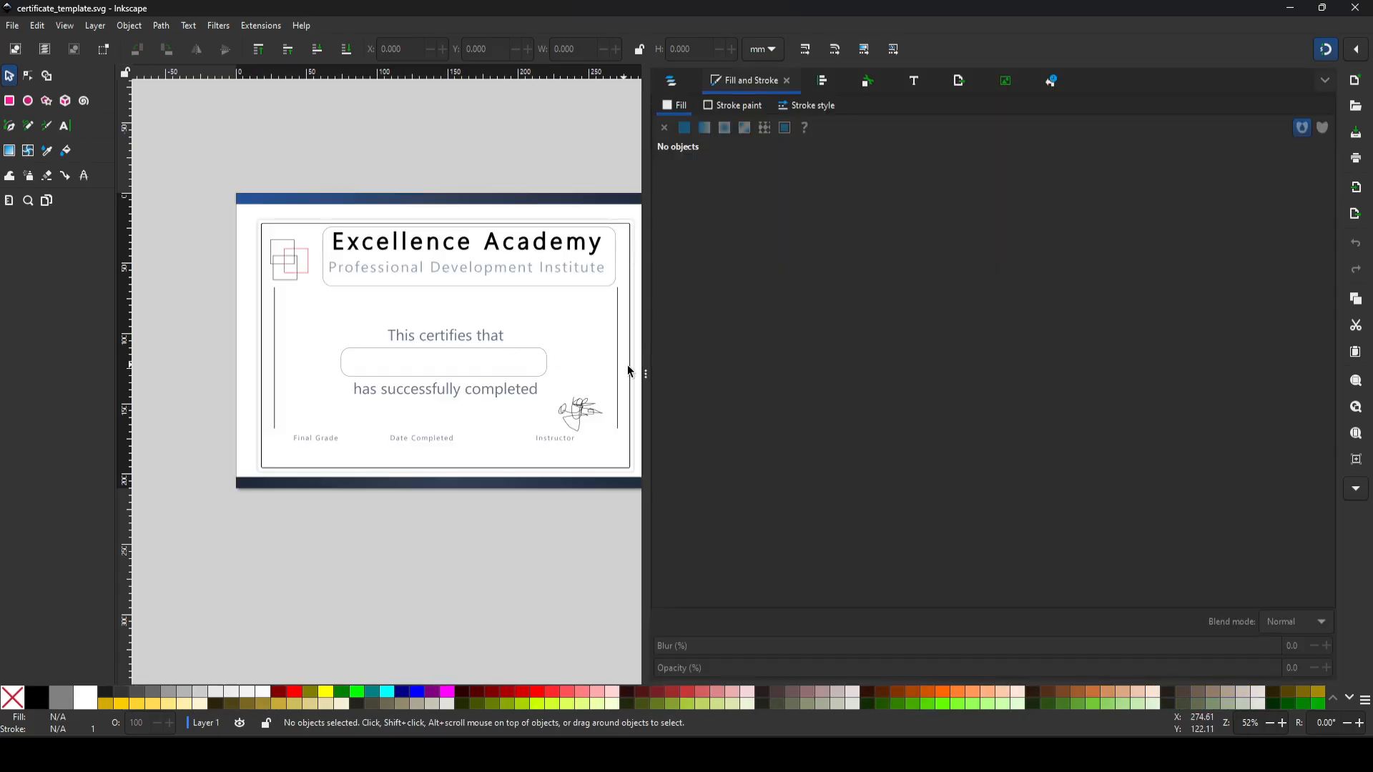
left_click(648, 356)
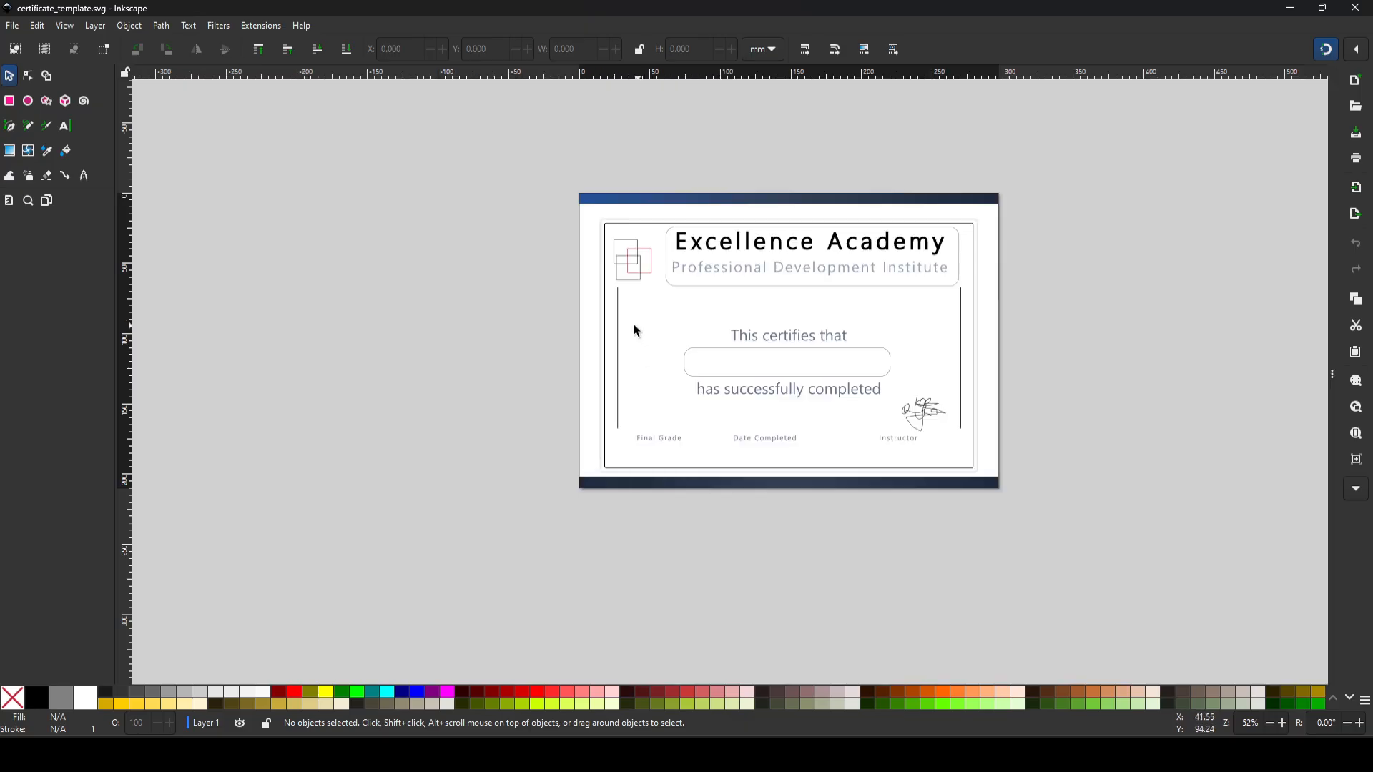
Step: Launch the NextGenerator export extension and reposition its dialog beside the certificate template
scroll(636, 325, "up", 2)
key("space")
scroll(582, 337, "down", 1)
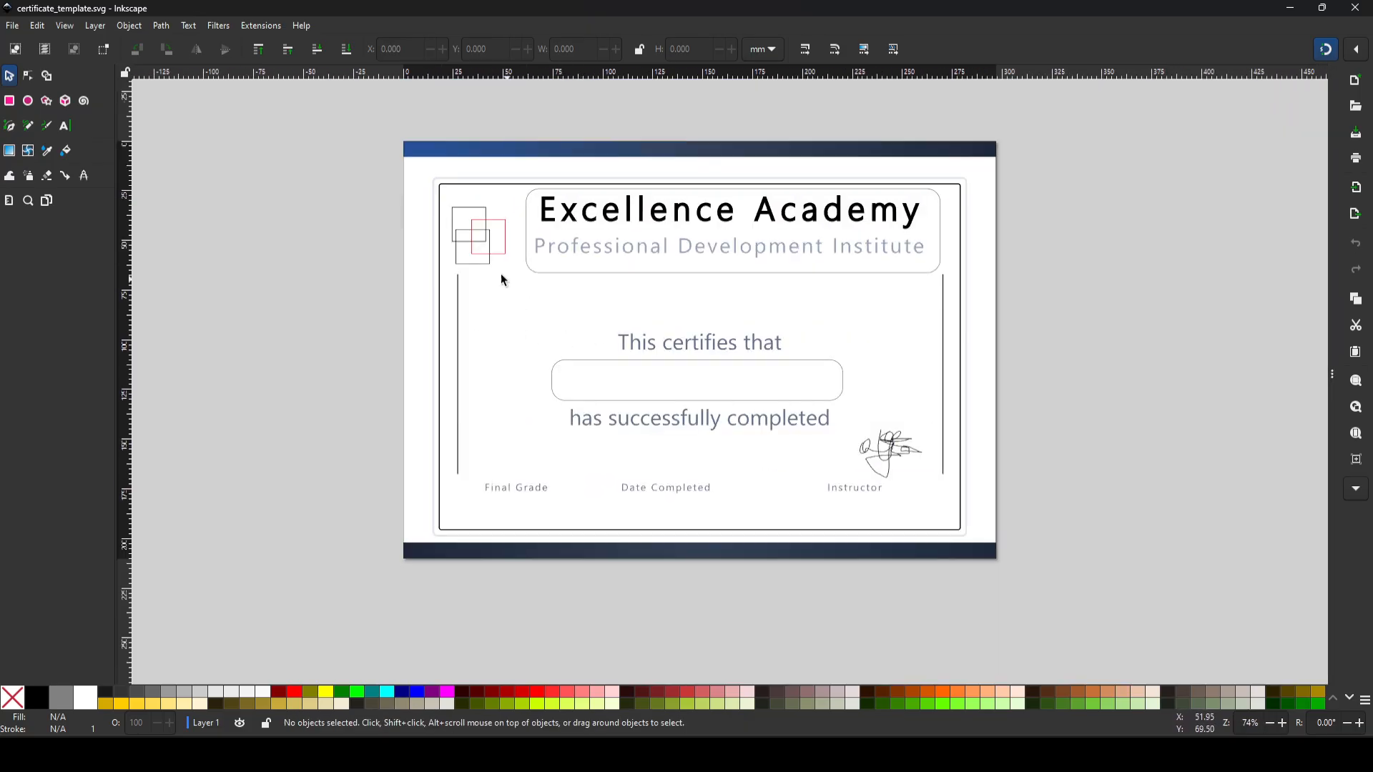
left_click(259, 25)
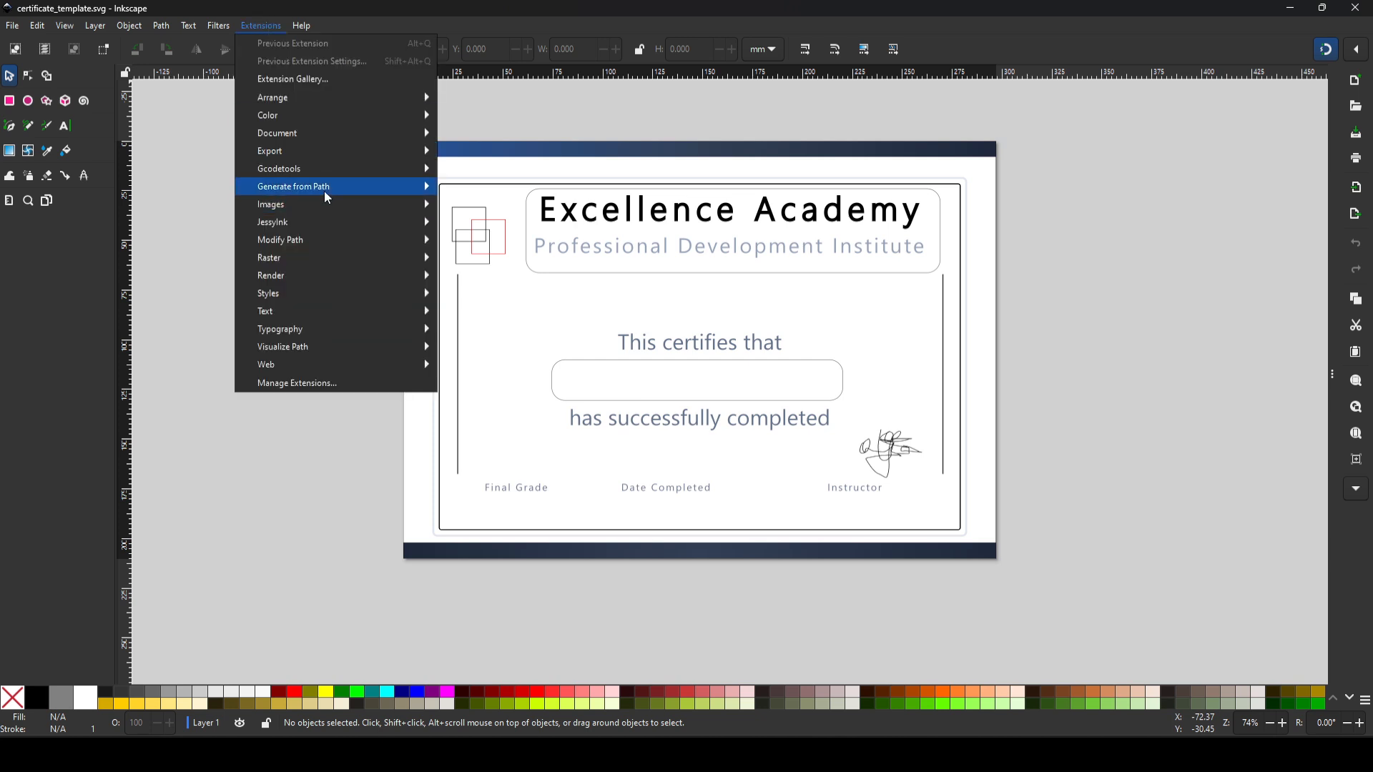
mouse_move(337, 151)
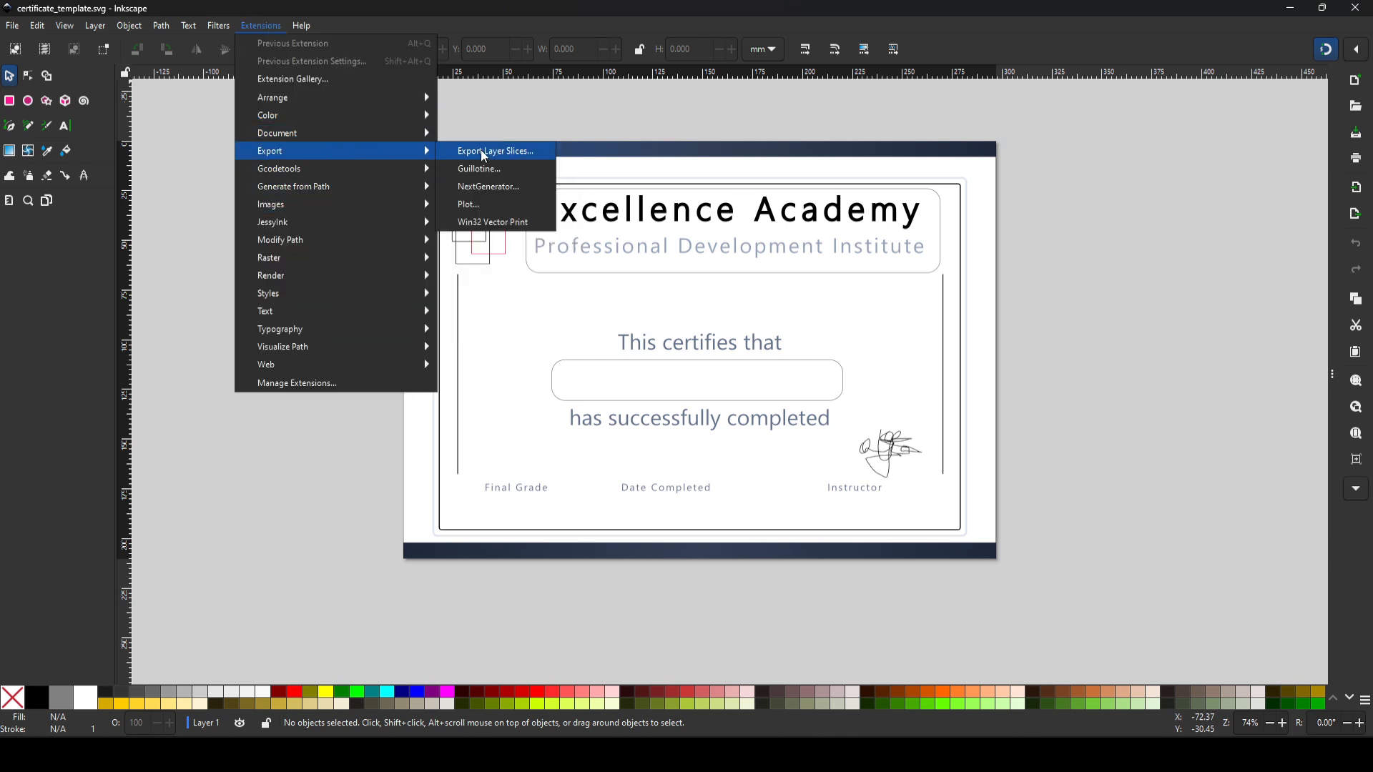
left_click(501, 187)
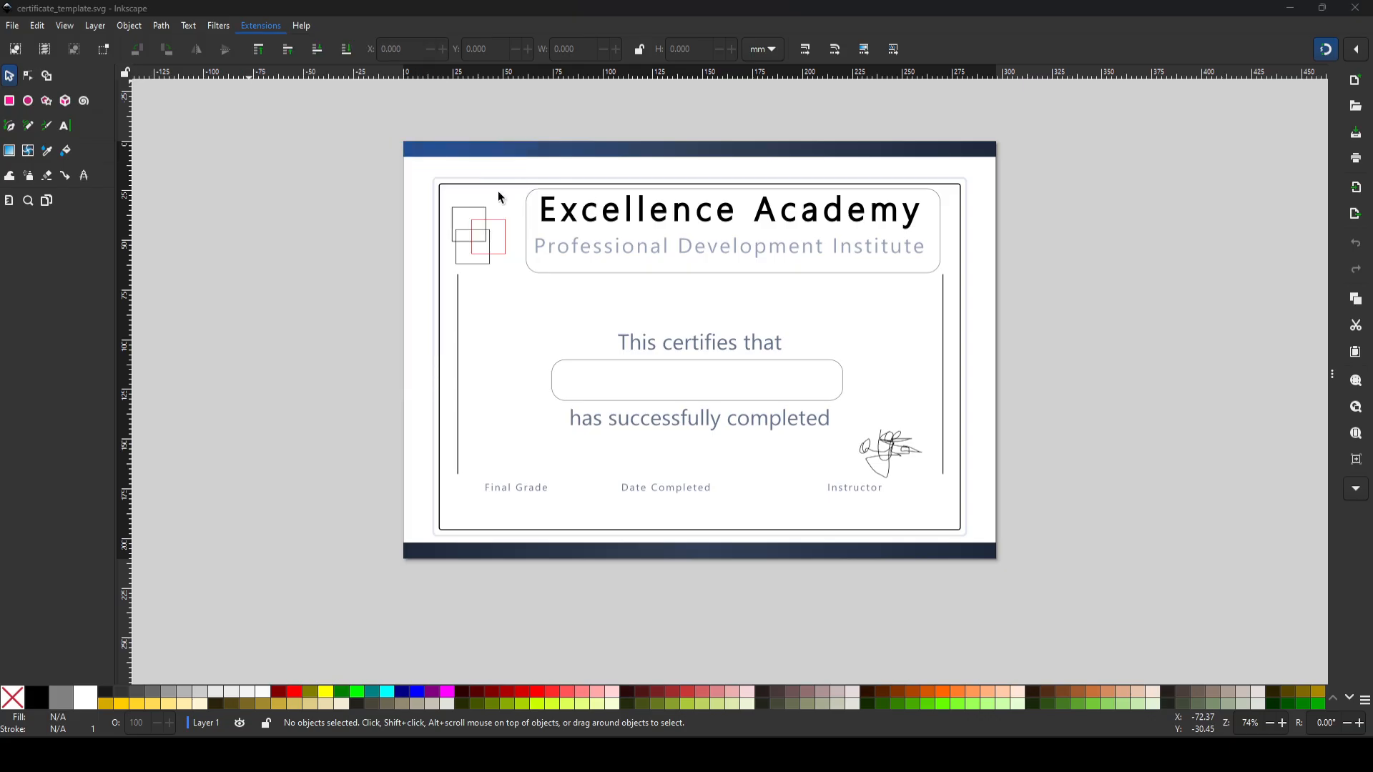
left_click(137, 137)
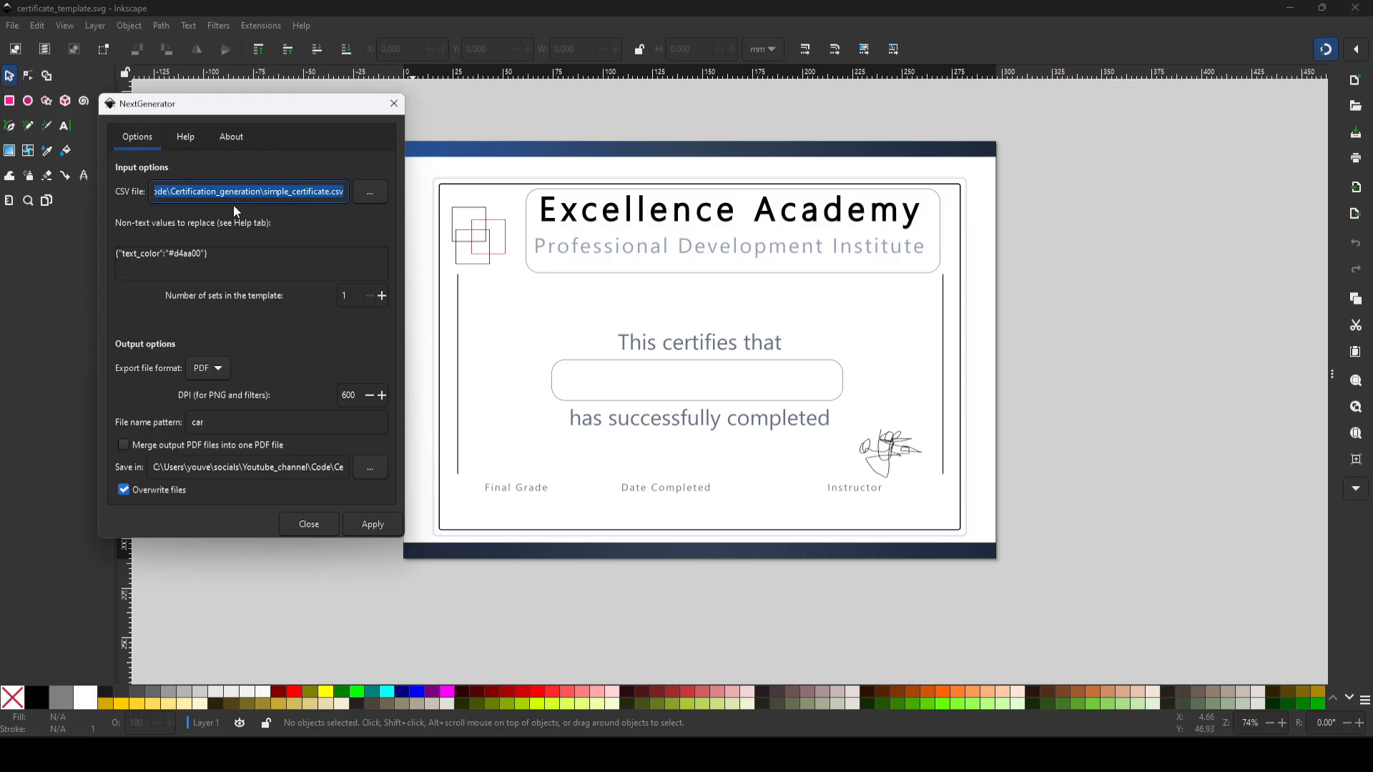
left_click_drag(293, 124, 361, 116)
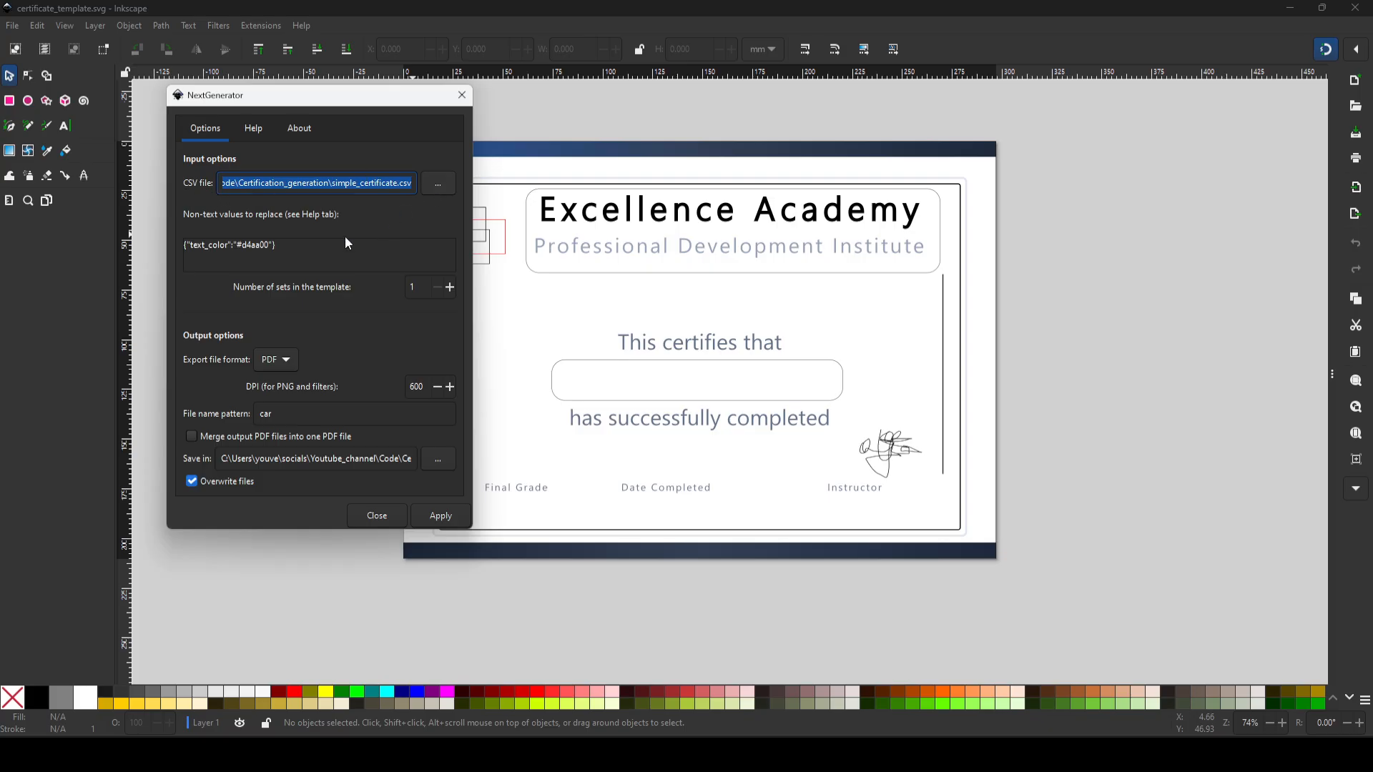
Step: Clear the text_color entry from NextGenerator's non-text values to replace, and close the extension dialog
double_click(301, 252)
left_click_drag(301, 252, 221, 244)
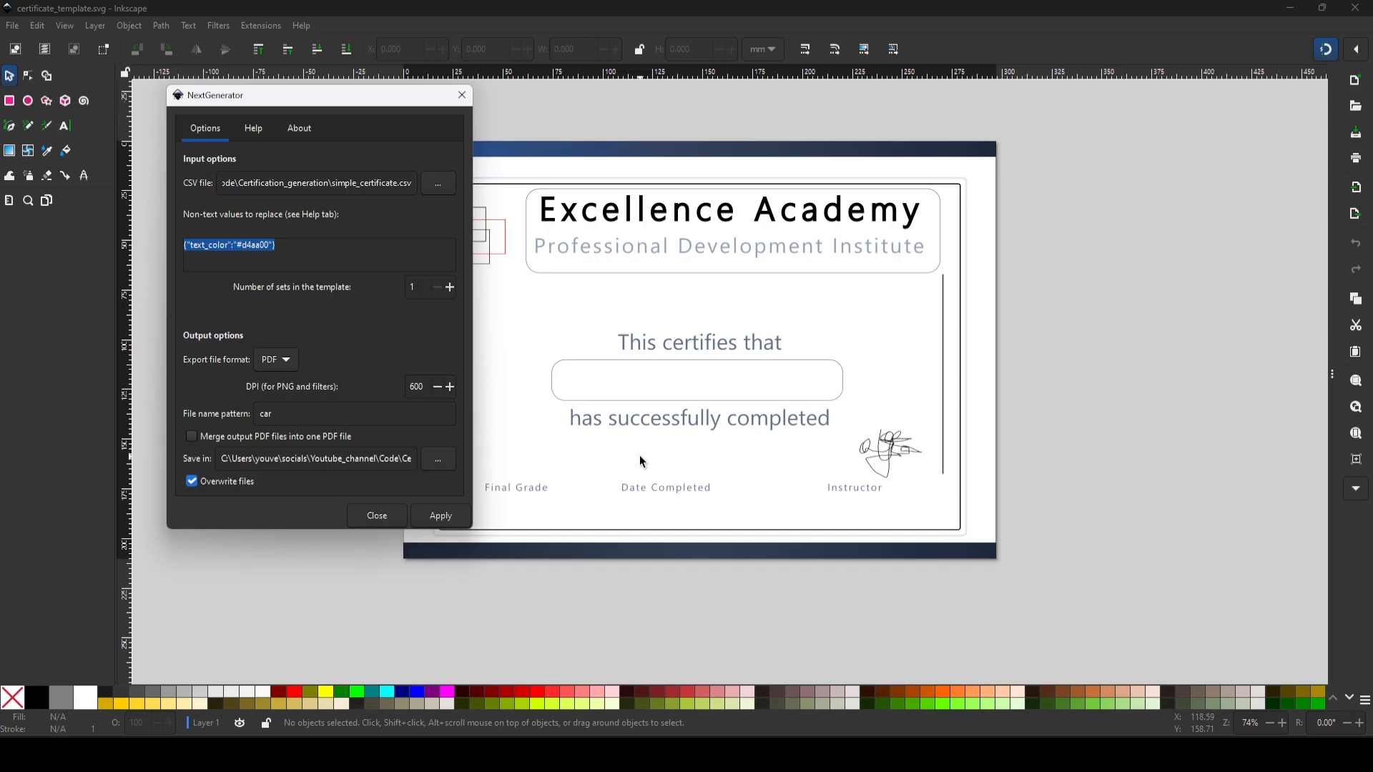
left_click(256, 246)
left_click_drag(268, 245, 185, 246)
key("BackSpace")
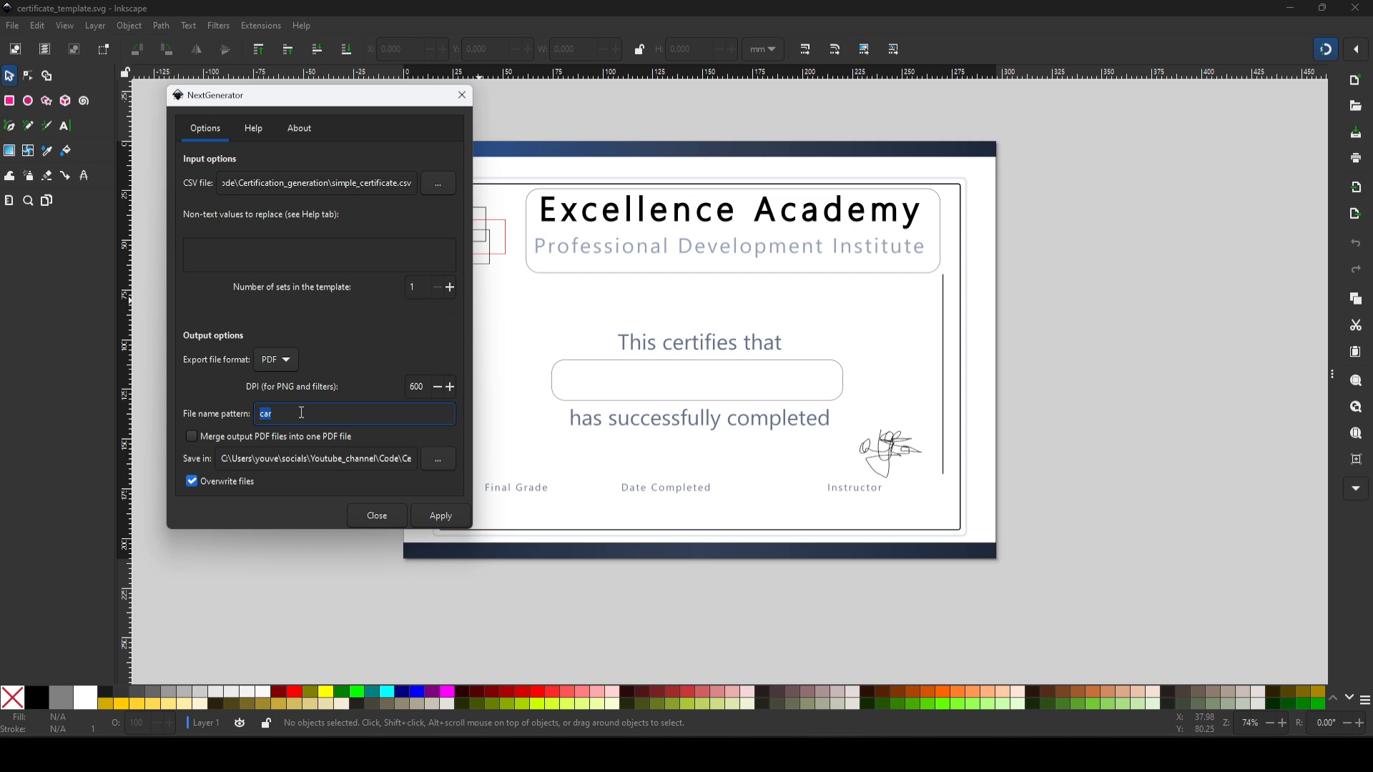
left_click(462, 96)
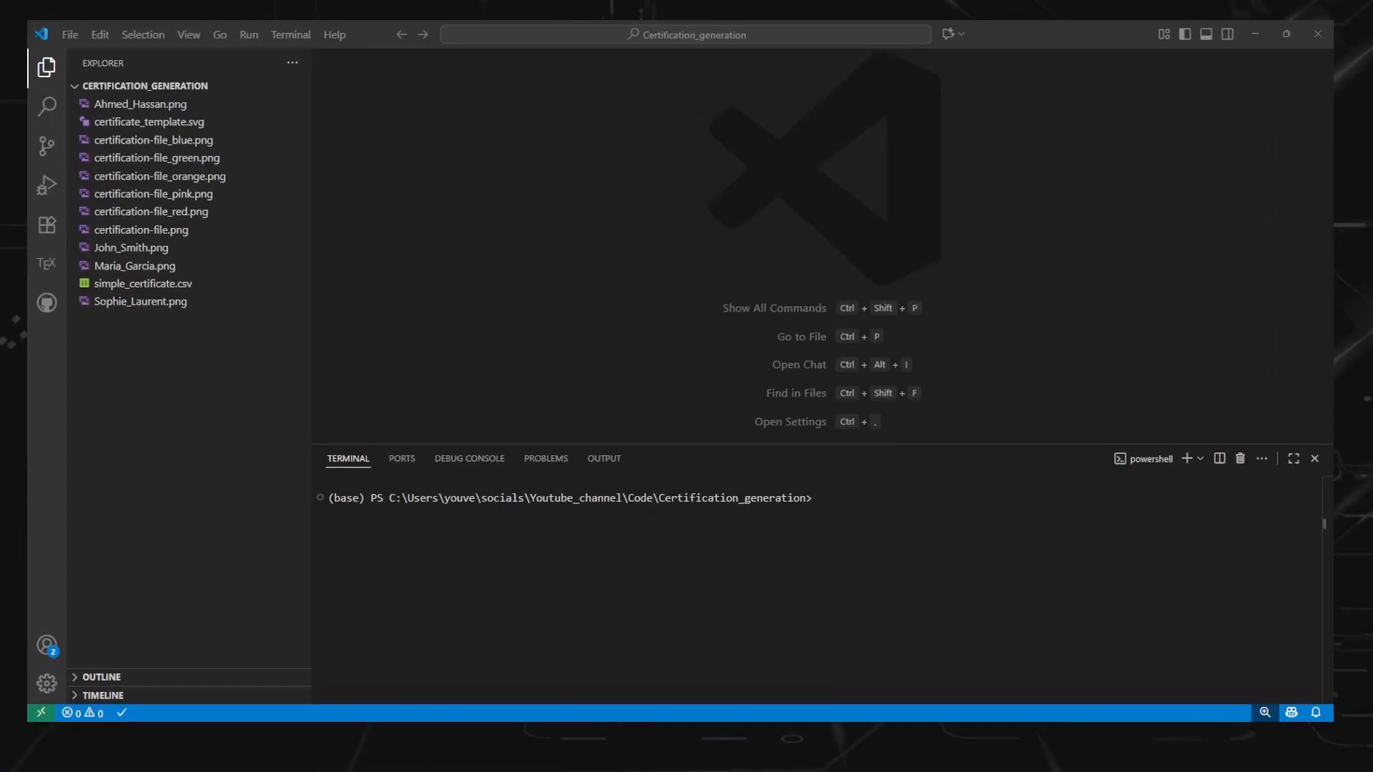
Step: Switch to VS Code, open simple_certificate.csv, and examine its header columns from student_name through text_color
left_click(179, 284)
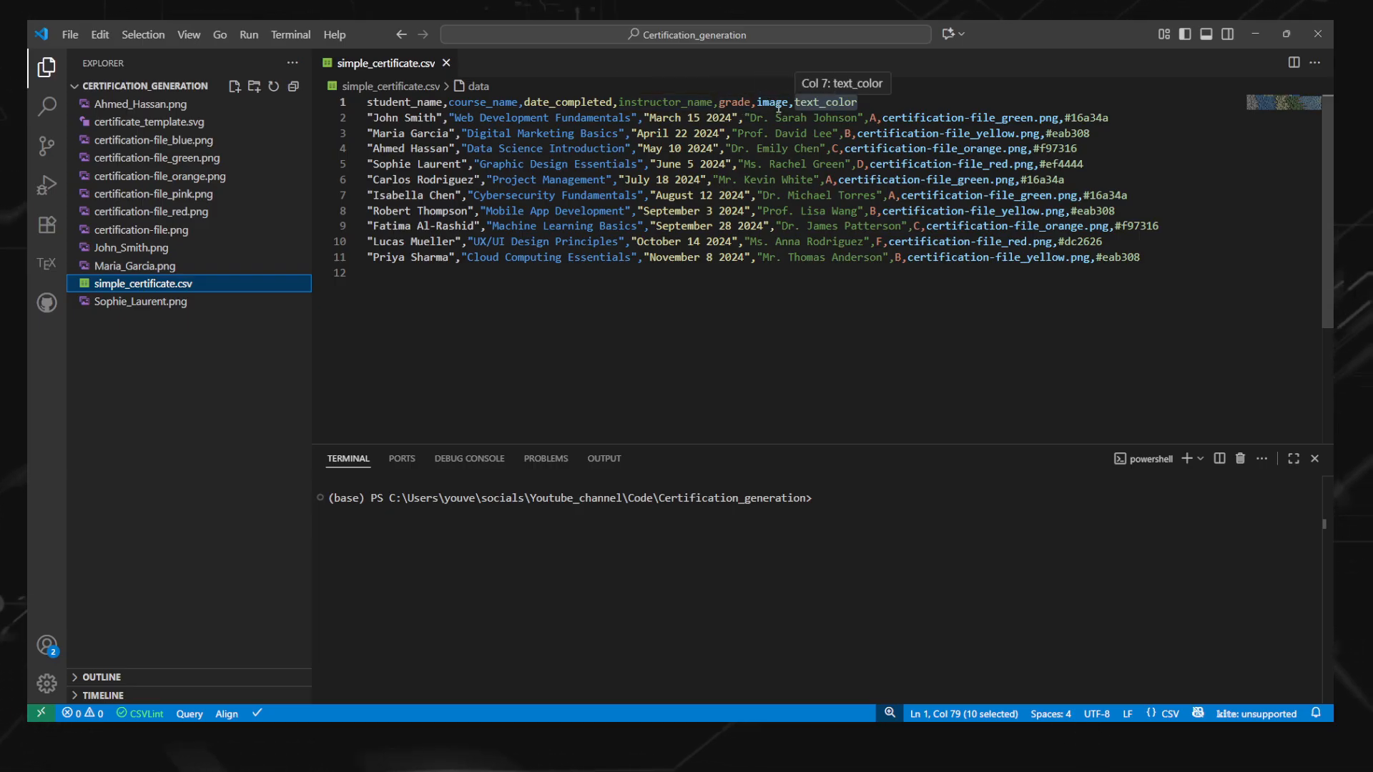
left_click(821, 103)
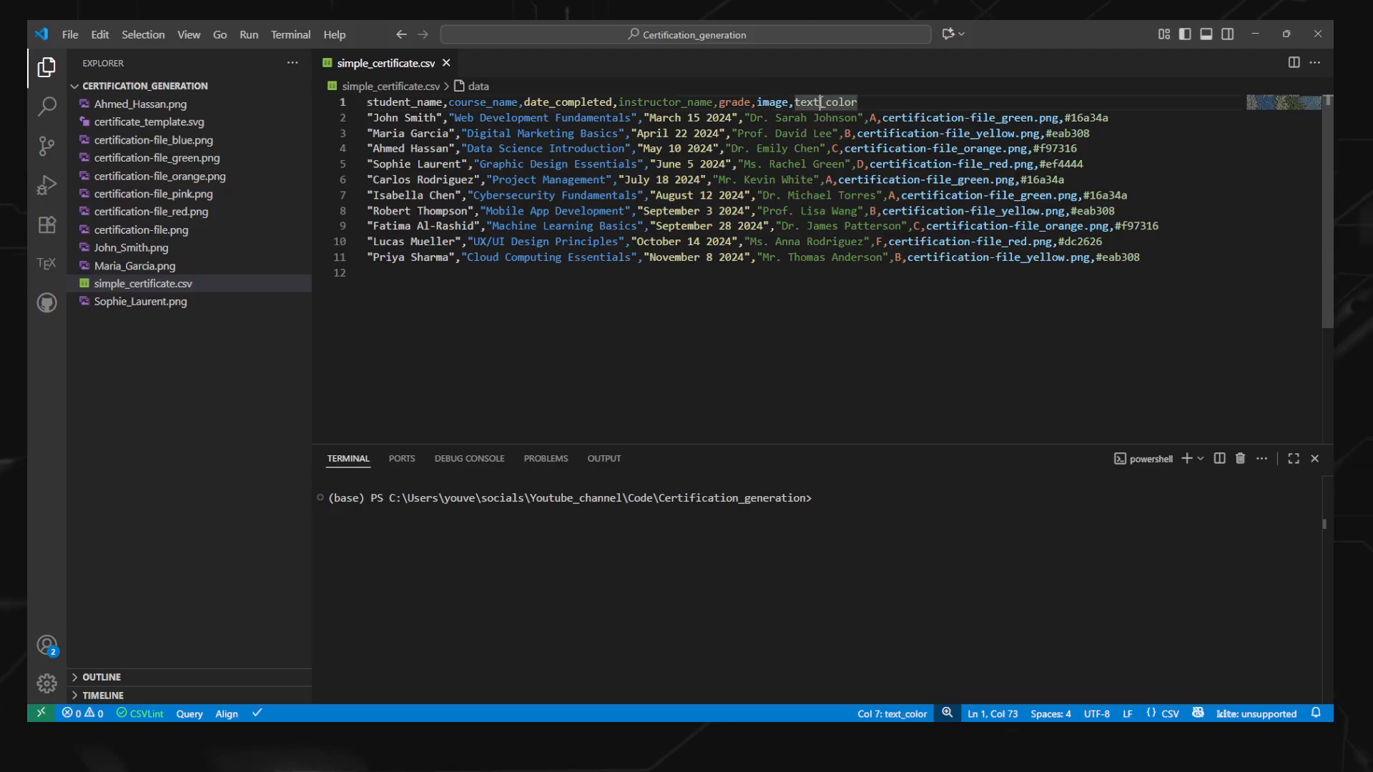
key("Right")
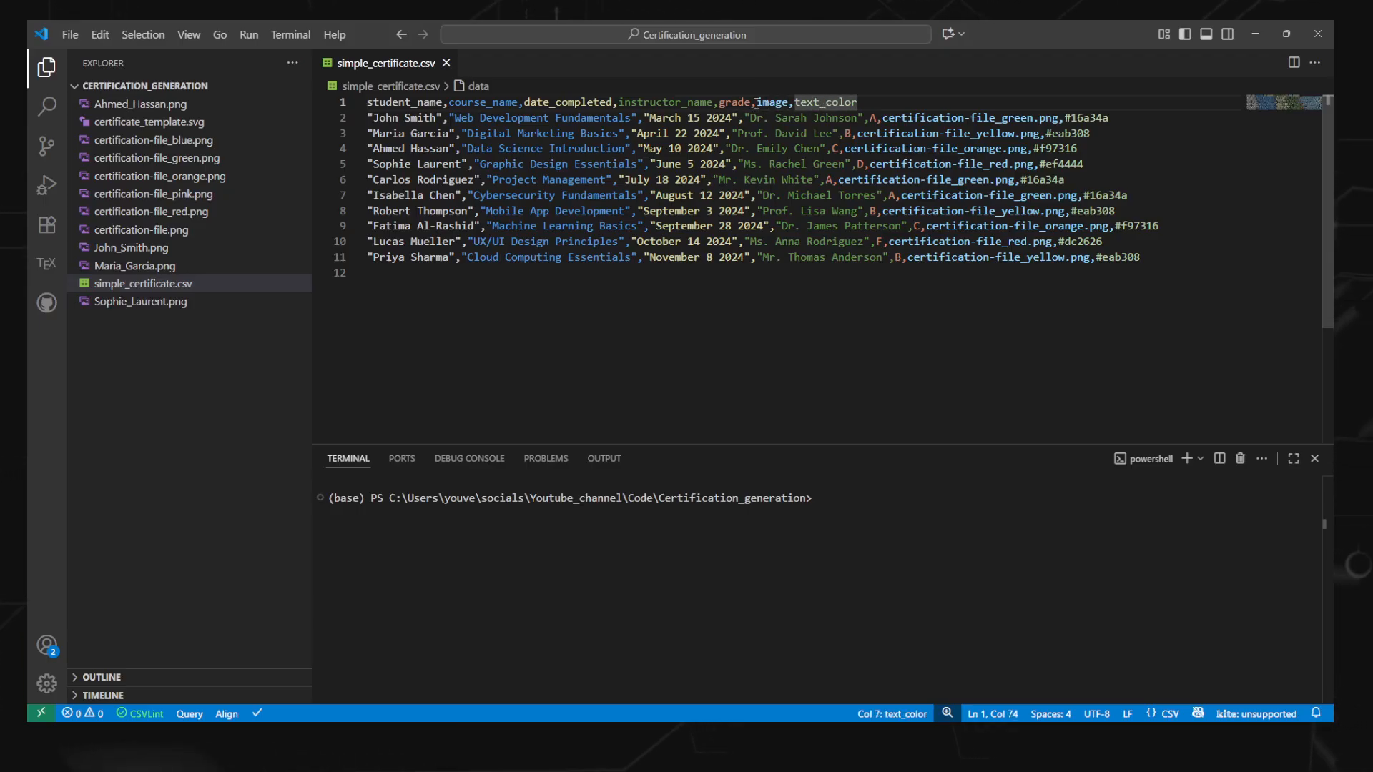
left_click_drag(757, 102, 367, 103)
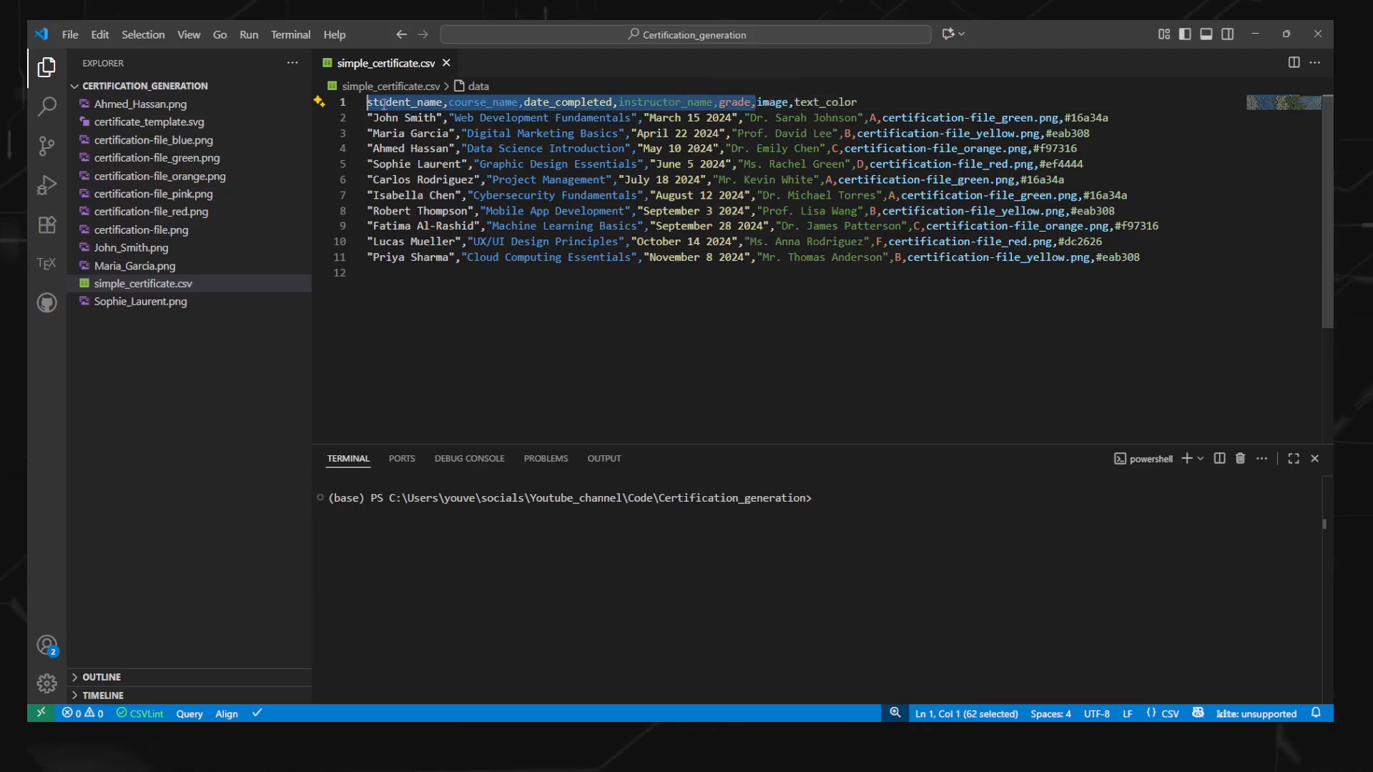
left_click(404, 103)
left_click(486, 102)
left_click(575, 105)
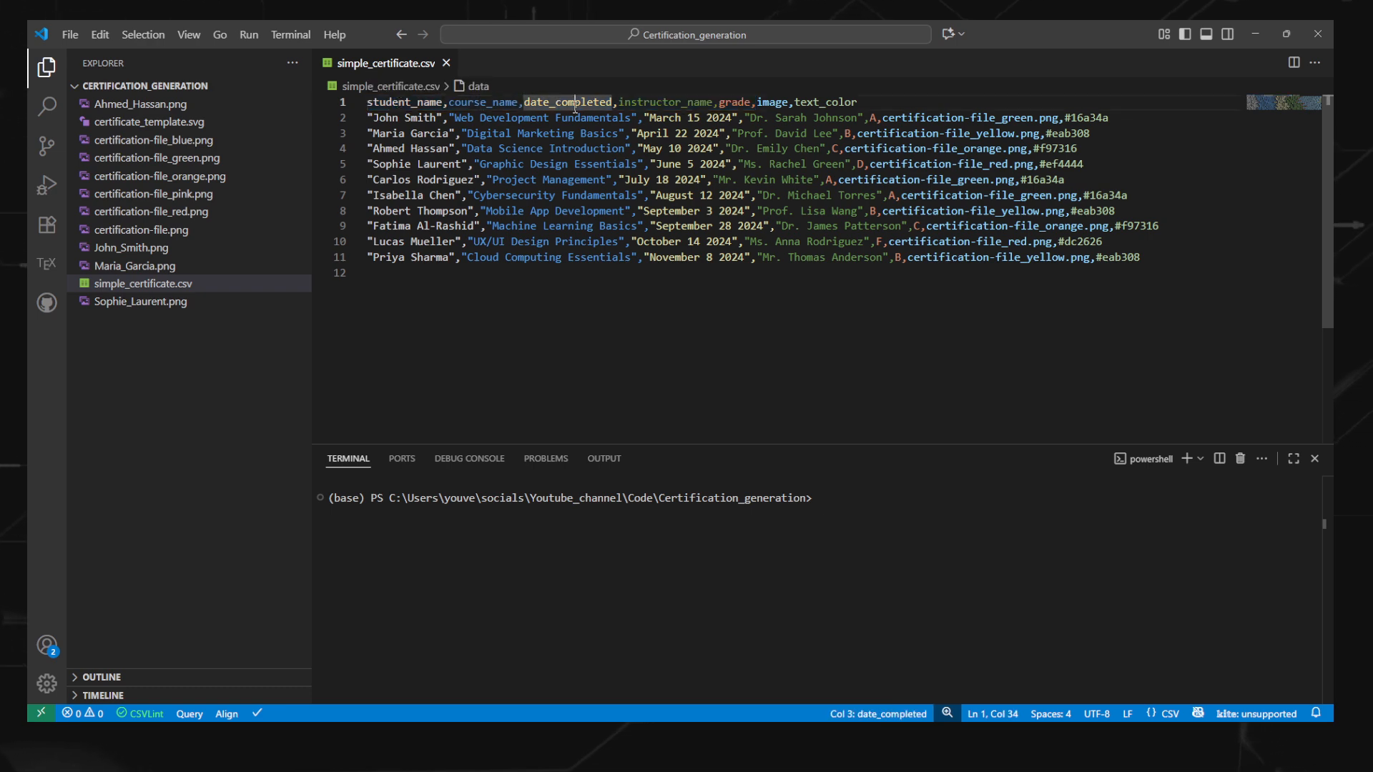
key("Right")
key("Right")
key("Right")
key("Right")
key("Right")
key("Right")
key("Right")
key("Right")
key("Right")
key("Right")
key("Right")
key("Right")
key("Right")
key("Right")
key("Right")
key("Right")
key("Right")
key("Right")
key("Right")
key("Right")
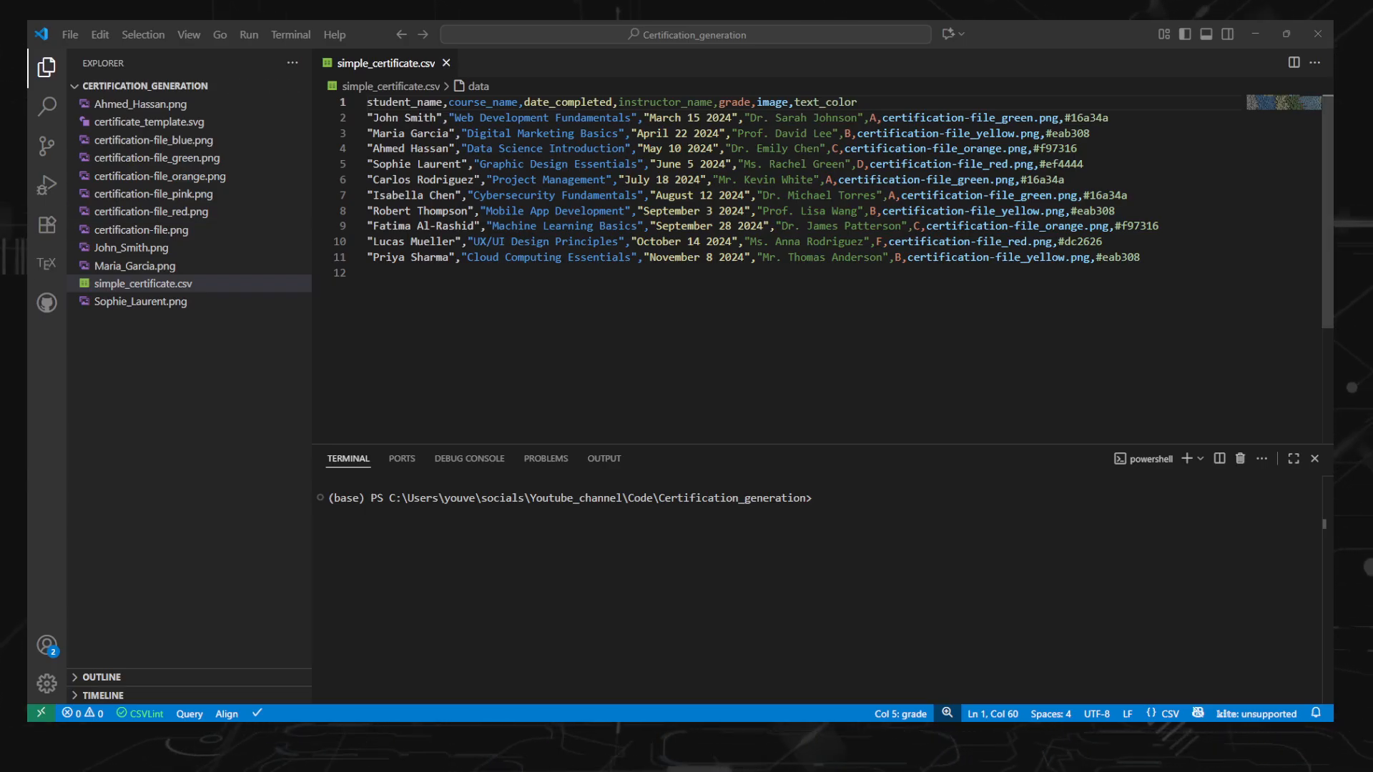
Step: Check the last record and the course_name header in simple_certificate.csv, and save the file
key("alt+Tab")
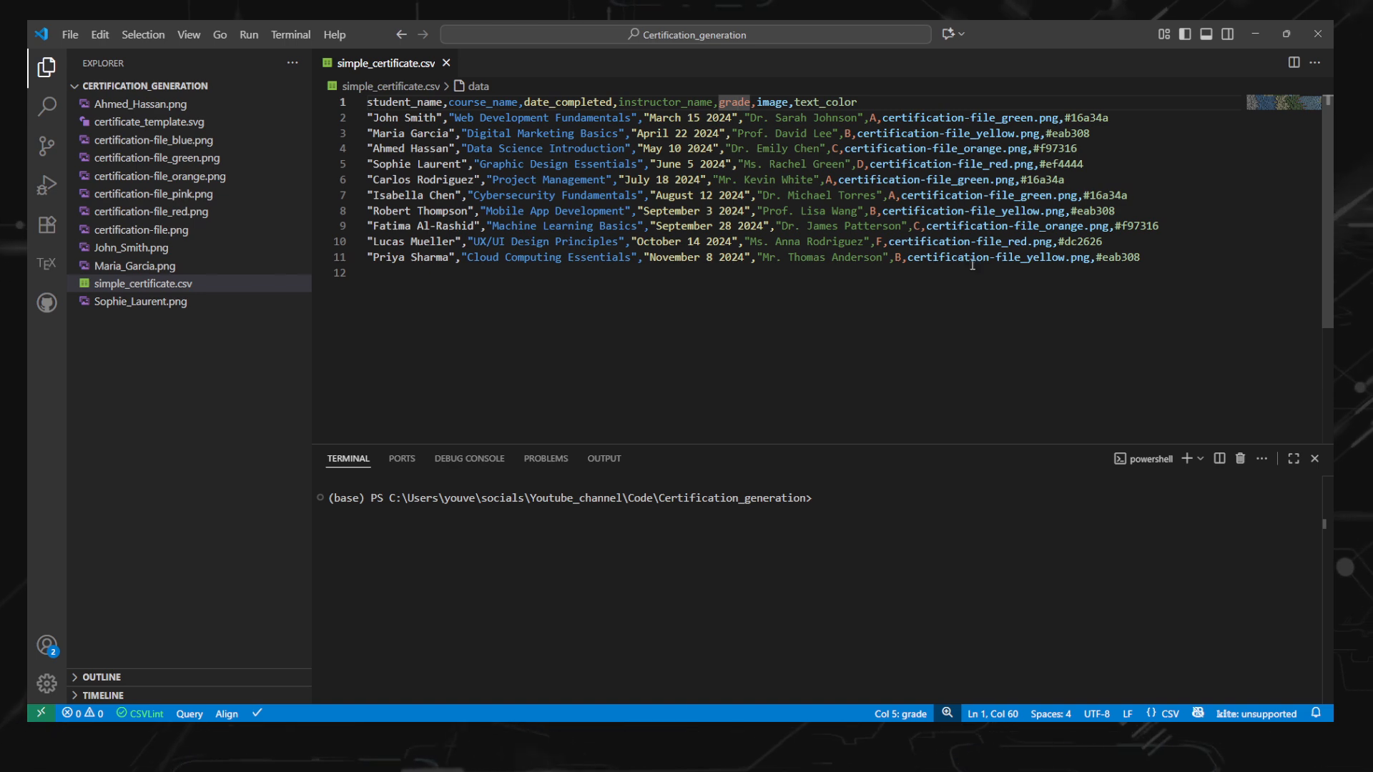
left_click(1142, 258)
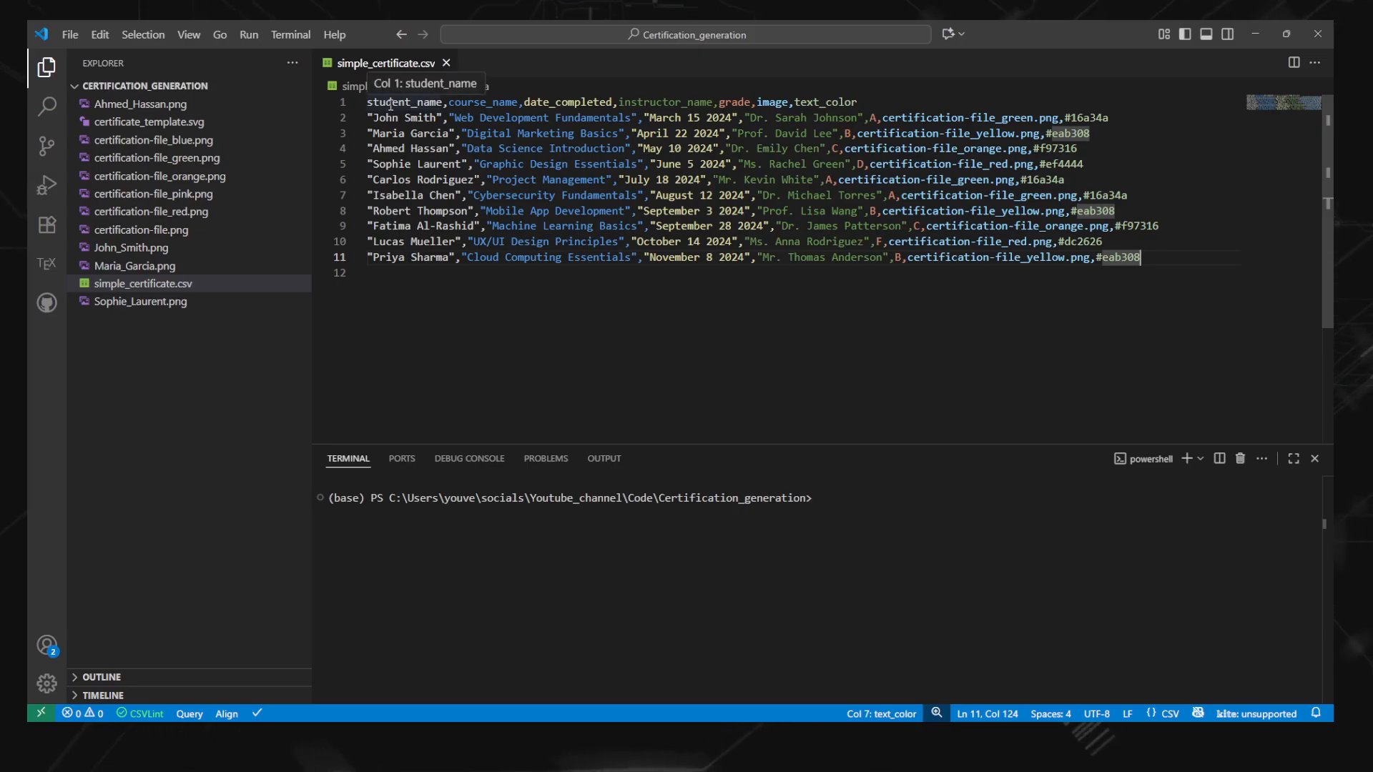
left_click(468, 102)
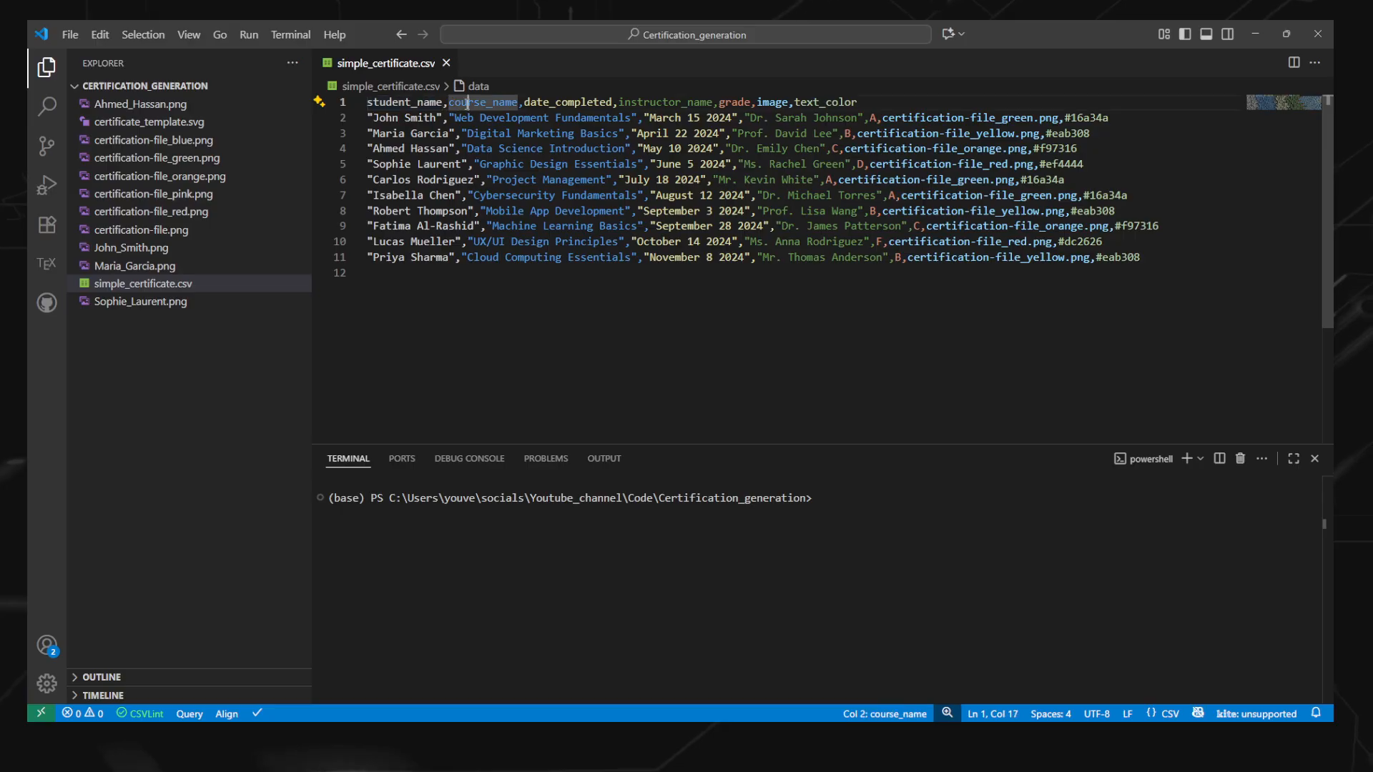
left_click(1153, 253)
key("Return")
key("BackSpace")
key("ctrl+s")
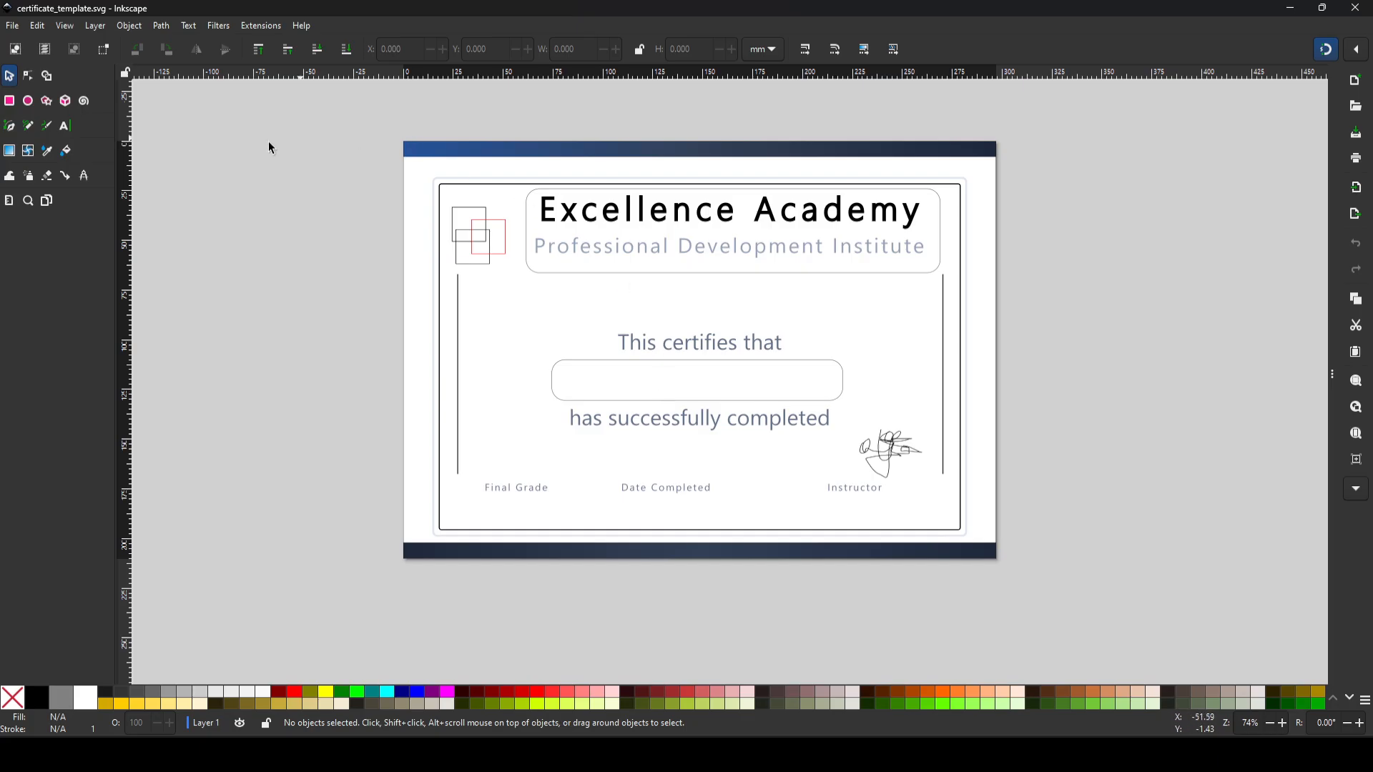
Step: Switch to Inkscape and add the text %student_name% at the blank name box below "This certifies that"
left_click(66, 126)
left_click(633, 377)
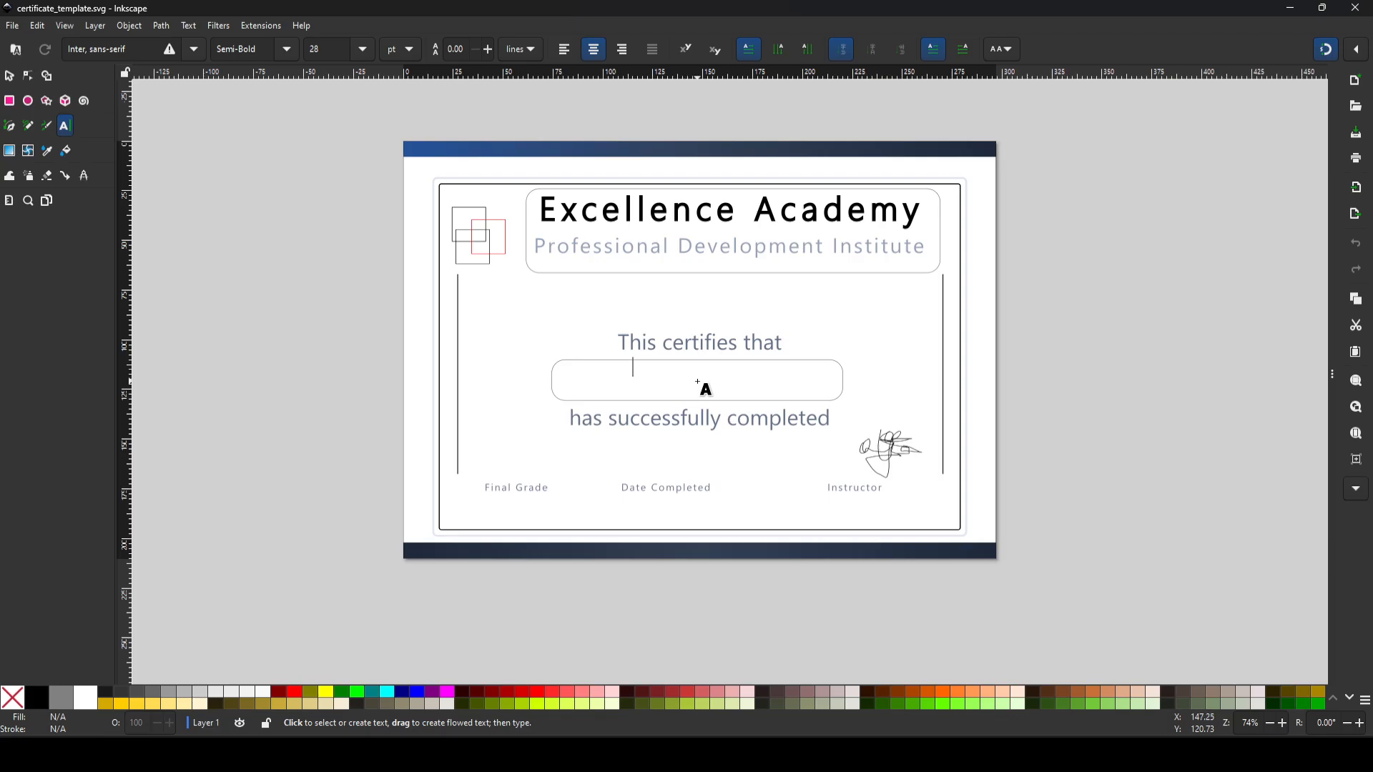
type("%%")
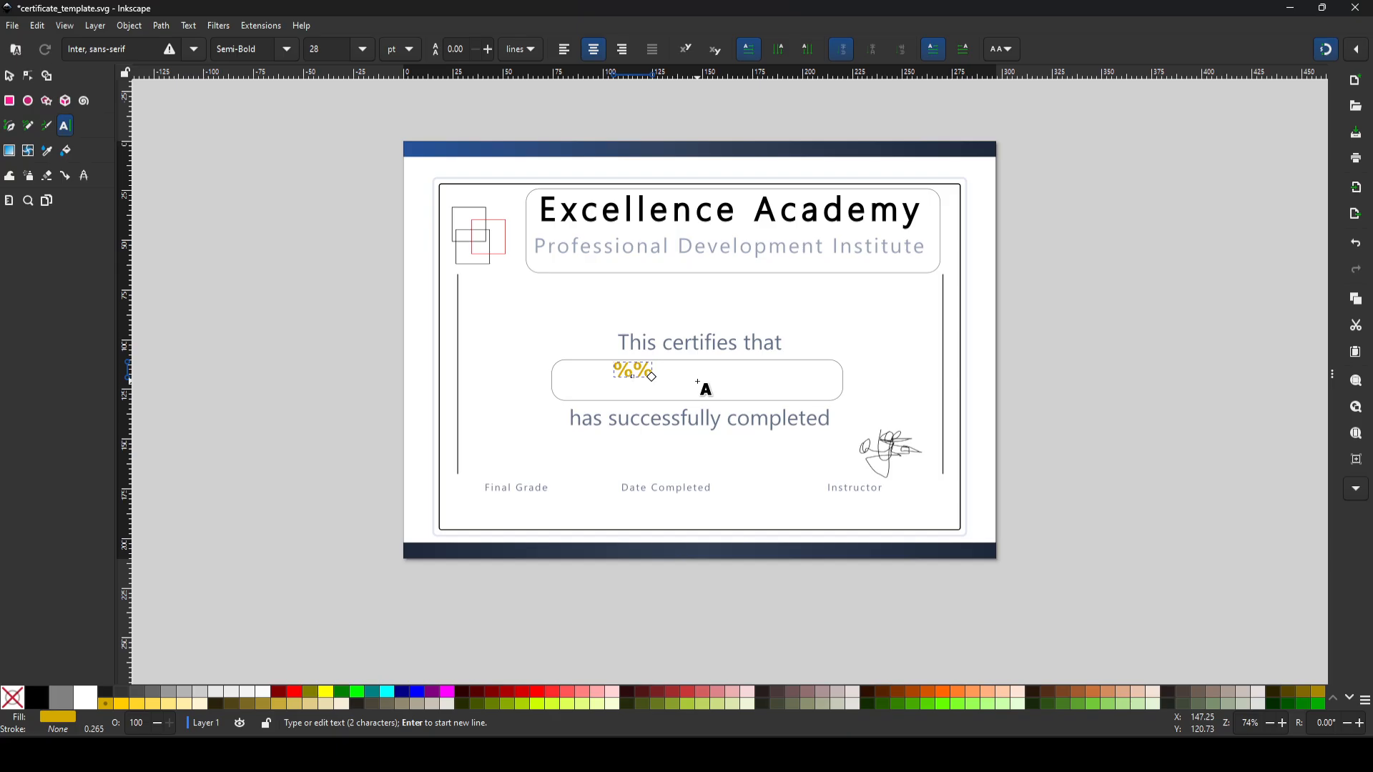
type("student_name")
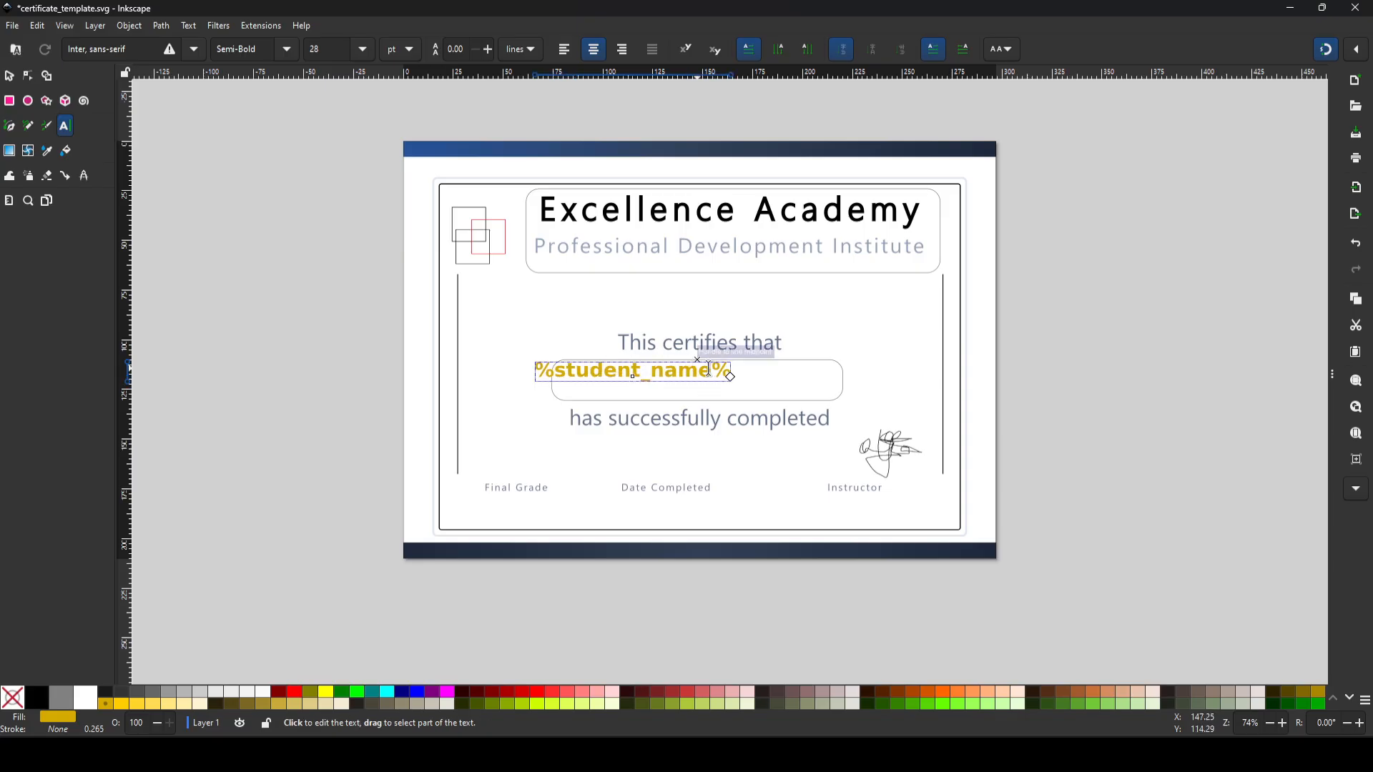
Step: Insert the VAR_ prefix in the name placeholder so it reads %VAR_student_name%
key("Left")
key("Left")
key("Left")
key("Left")
key("Left")
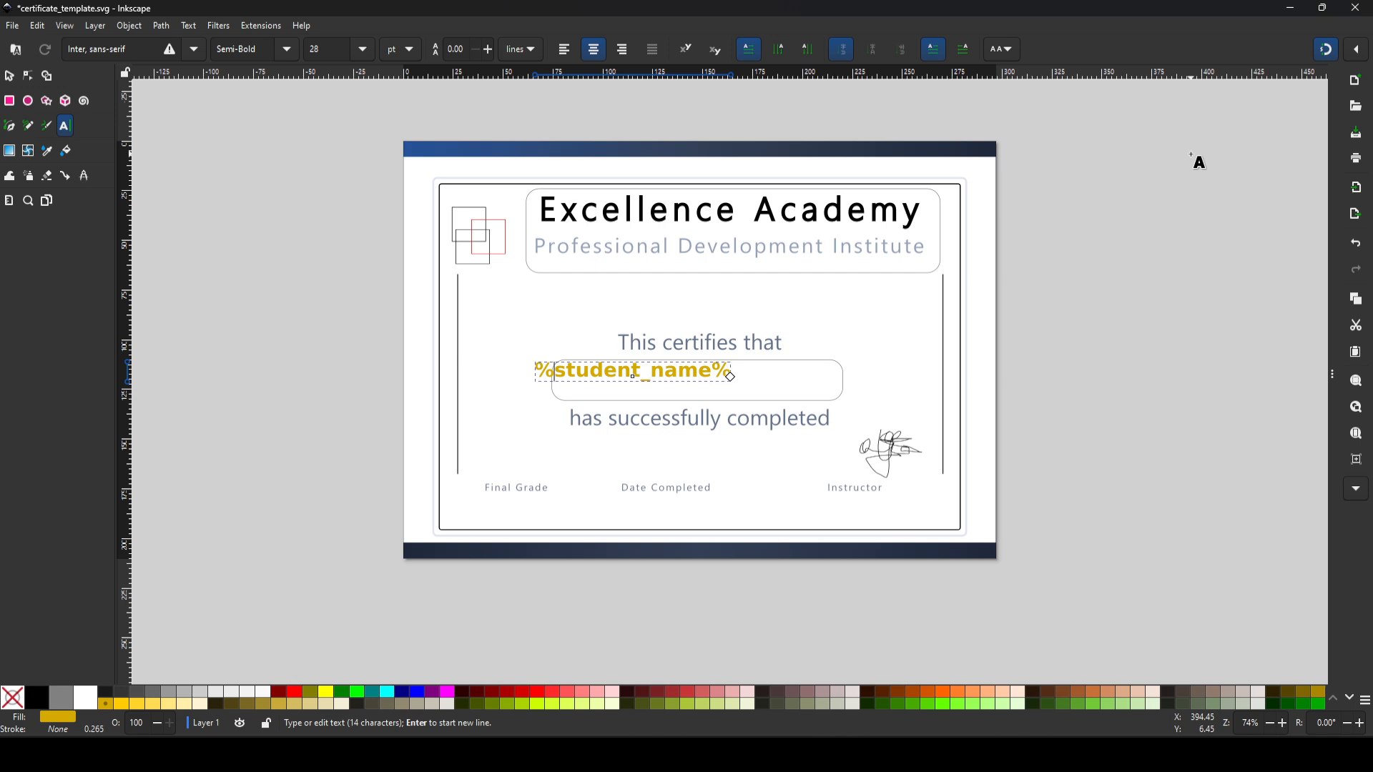
type("VAR_")
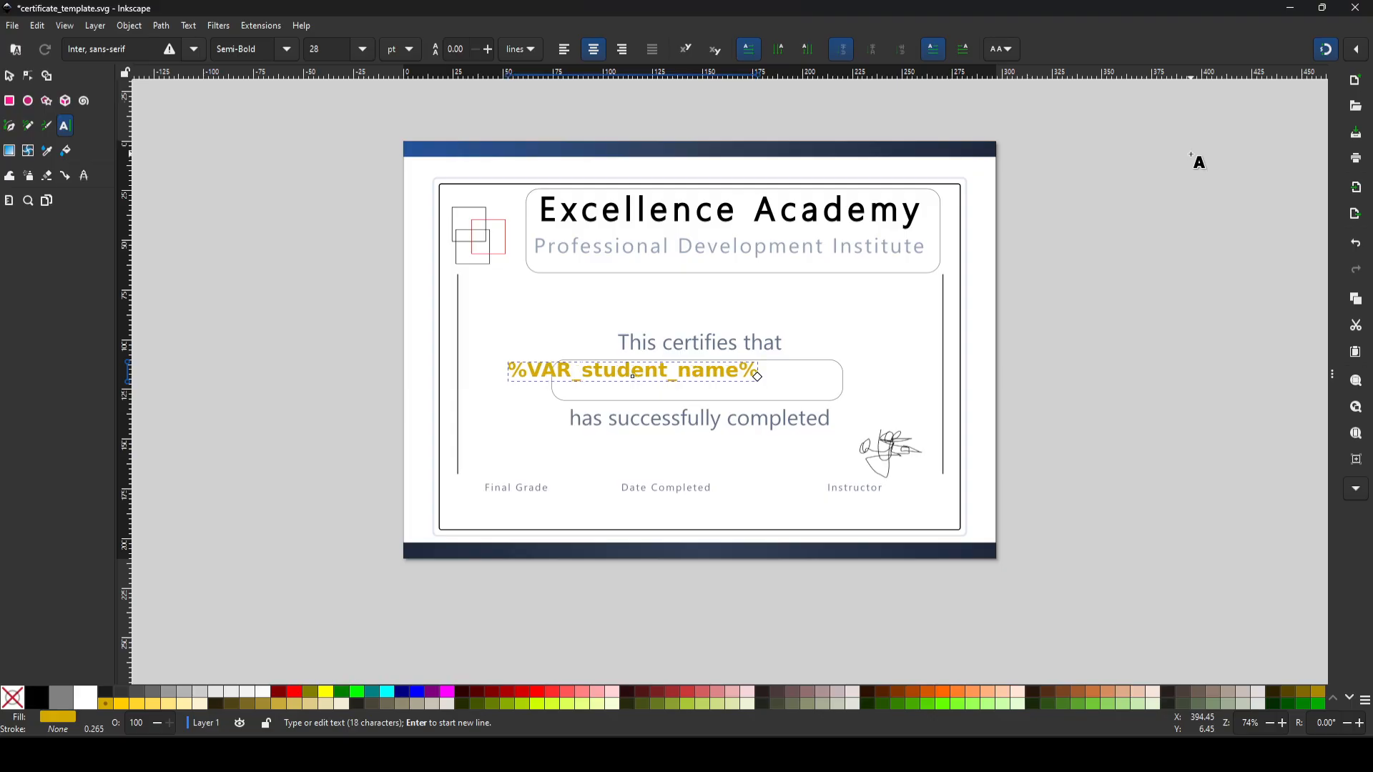
Step: Highlight the VAR_ prefix and column name in the name placeholder, and check the example settings in the NextGenerator README on GitLab
key("shift+Left")
key("shift+Left")
key("shift+Left")
key("shift+Left")
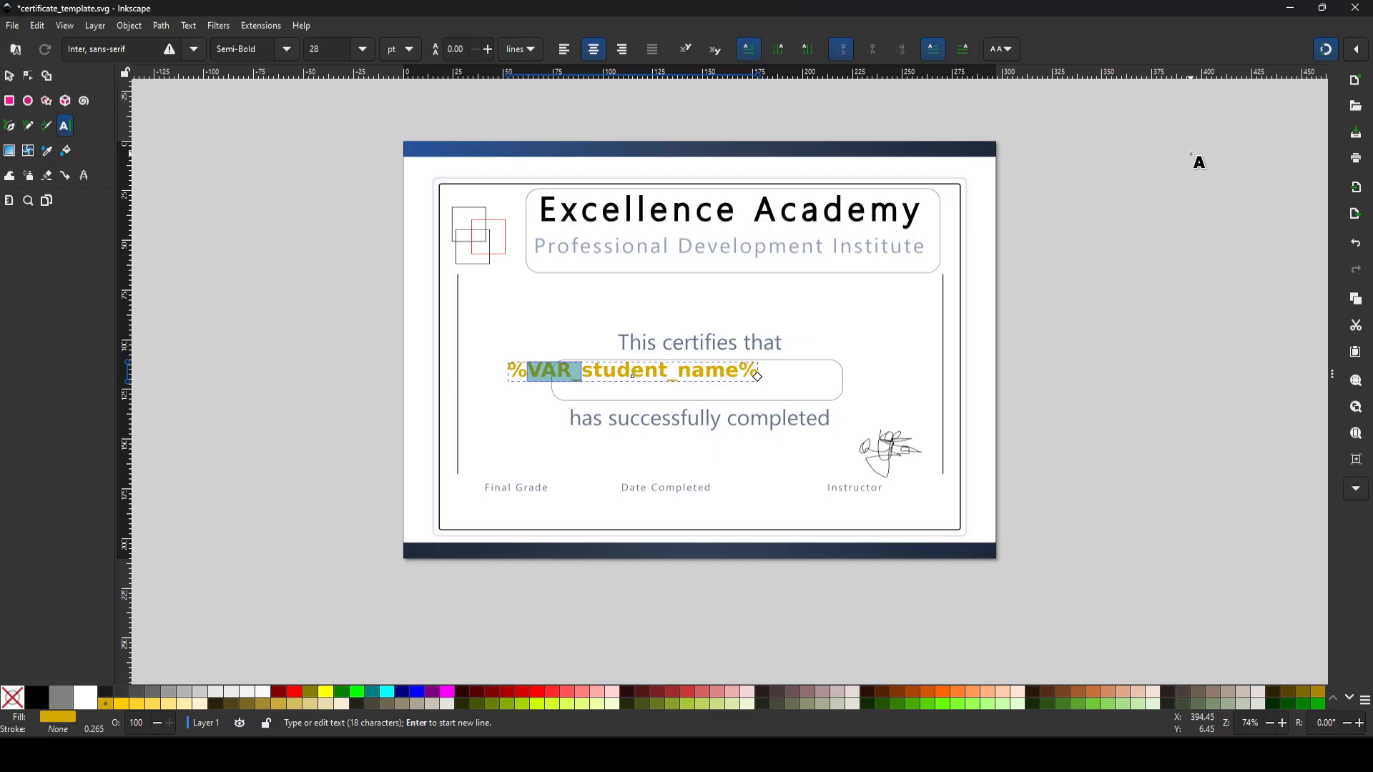
key("Right")
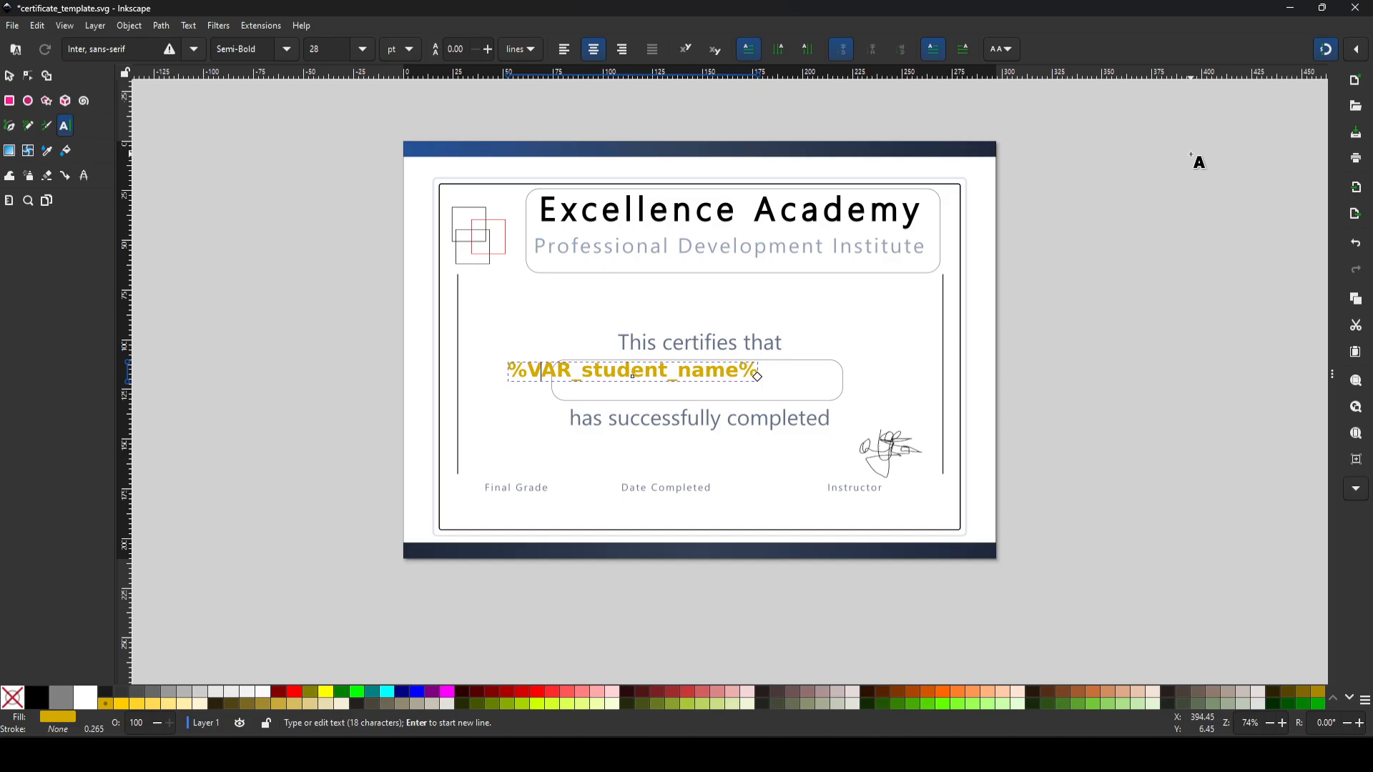
key("shift+Left")
key("shift+Left")
key("shift+Left")
key("shift+Left")
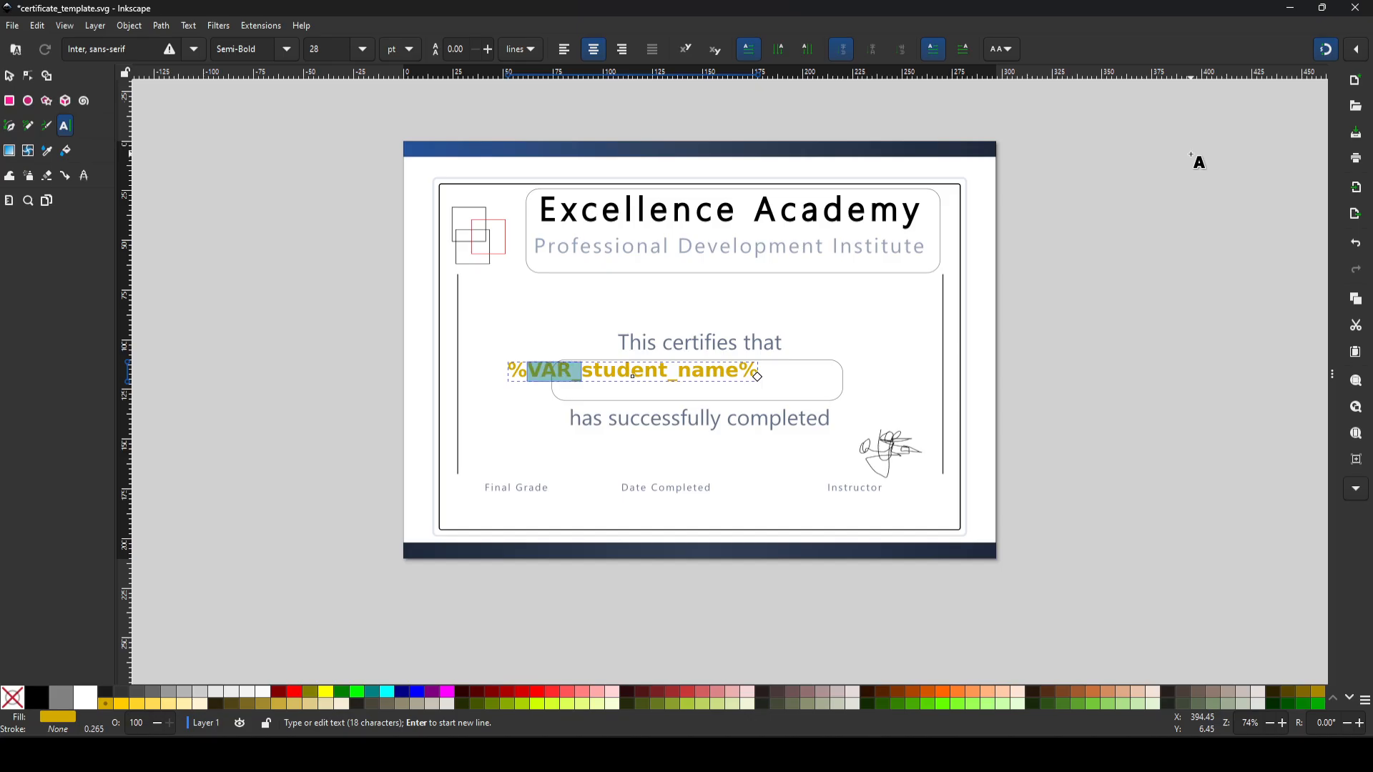
key("Right")
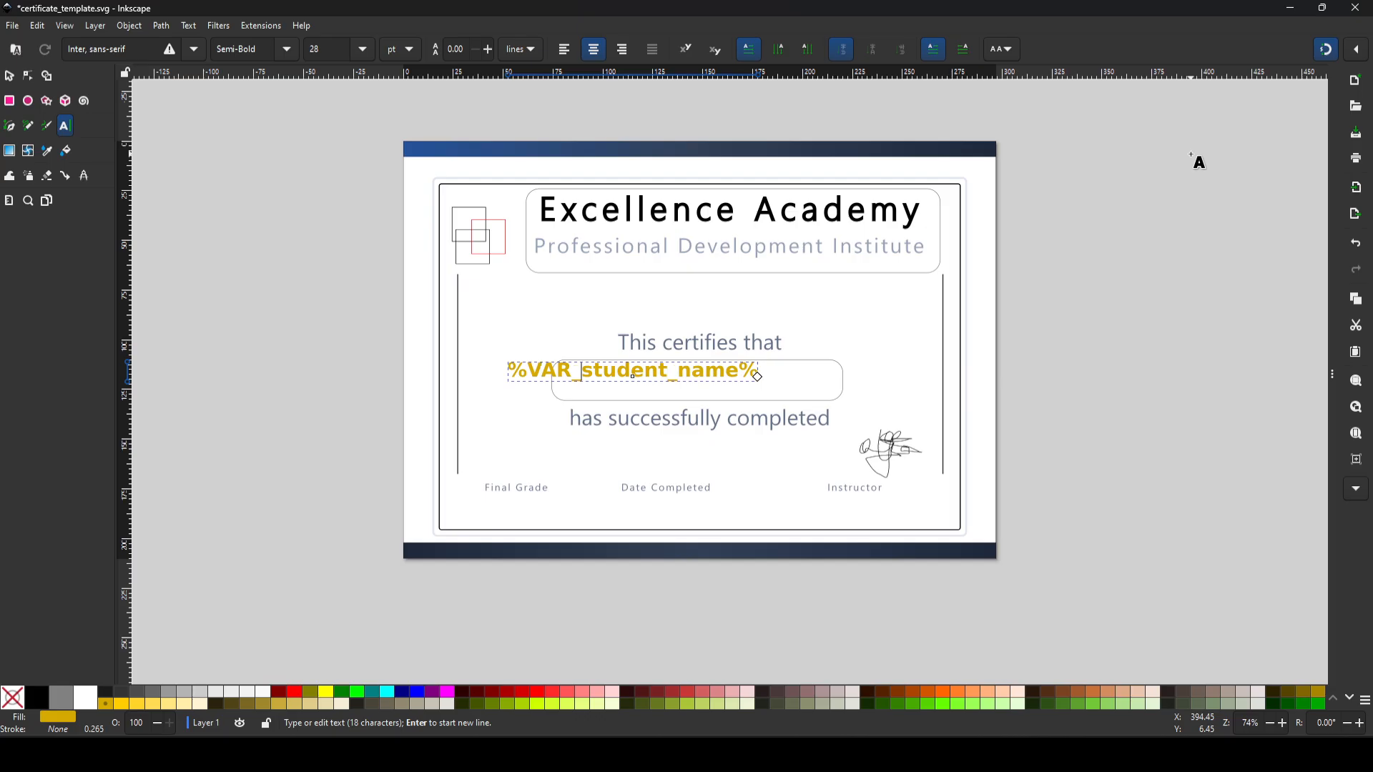
key("shift+Right")
key("shift+Right")
key("shift+Right")
key("shift+Right")
key("shift+Right")
key("shift+Right")
key("shift+Right")
key("shift+Right")
key("shift+Right")
key("shift+Right")
key("shift+Right")
key("shift+Right")
key("shift+Right")
key("shift+Right")
key("shift+Right")
key("shift+Right")
key("shift+Right")
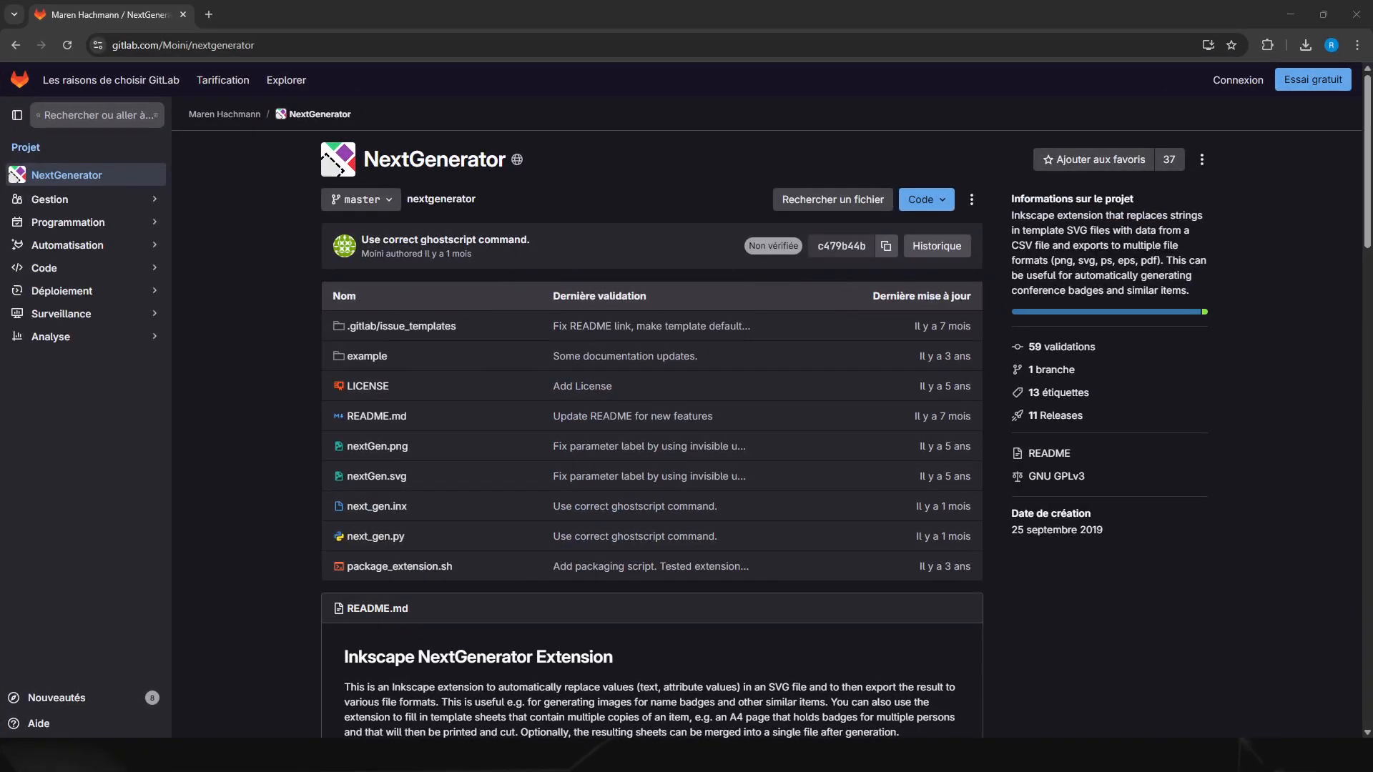
scroll(601, 445, "down", 10)
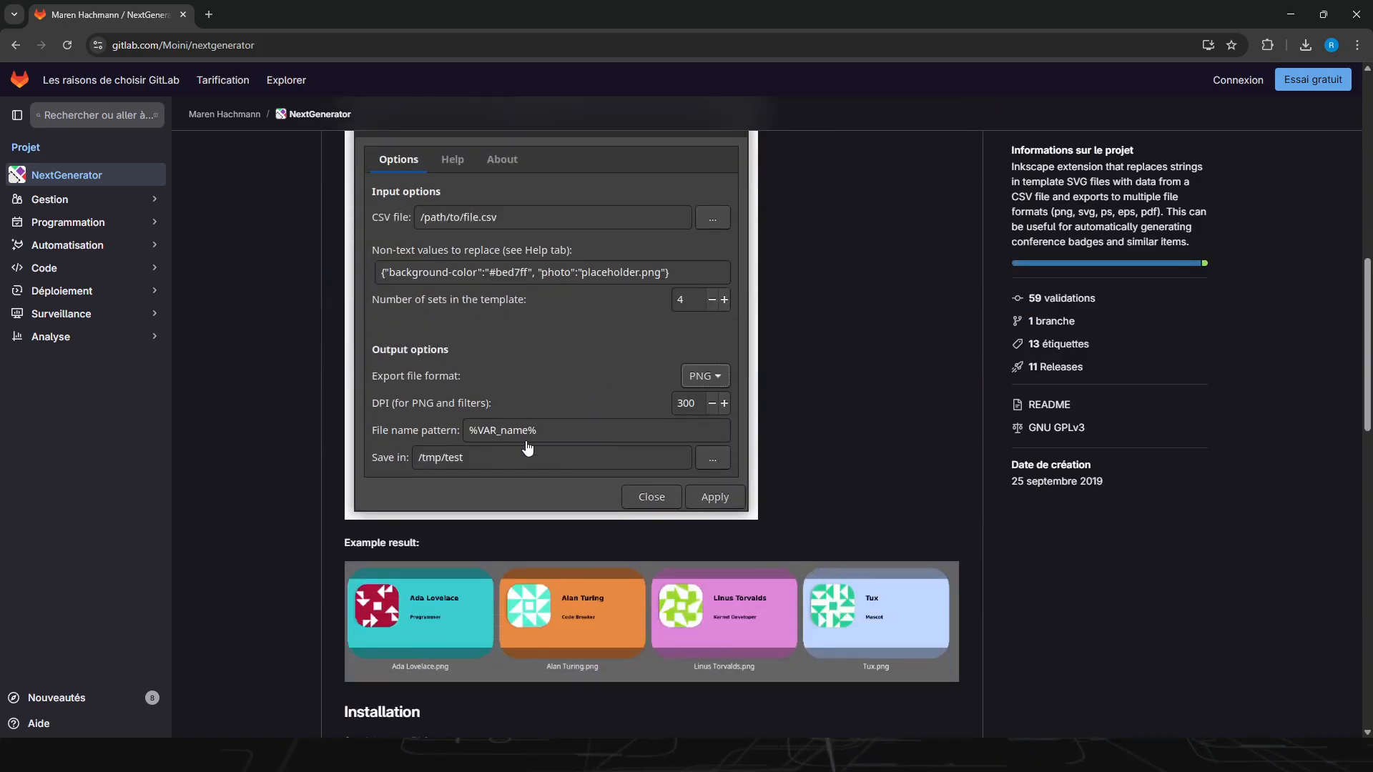
scroll(675, 453, "up", 1)
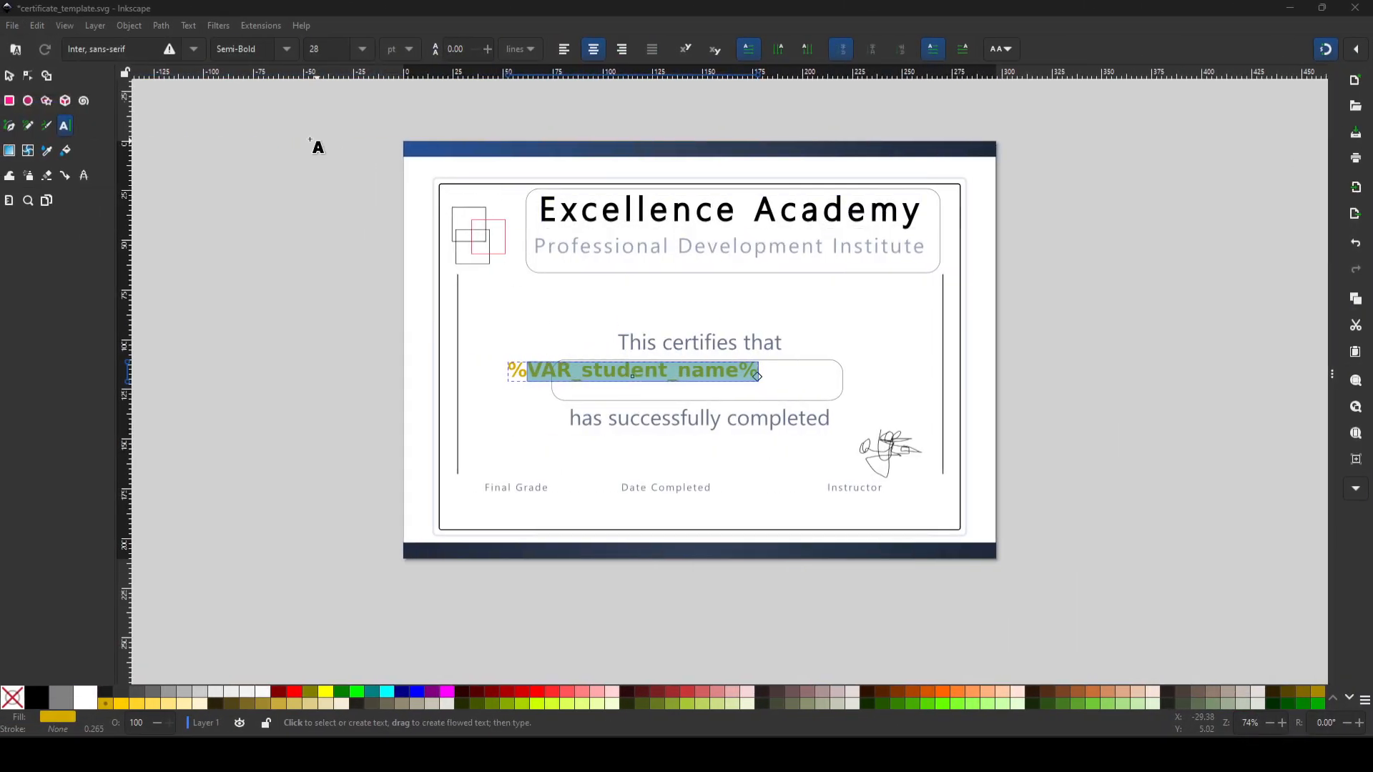
Step: Centre the name placeholder inside the rounded box, at about X 83 and Y 115 mm, and set its fill to black
left_click(11, 76)
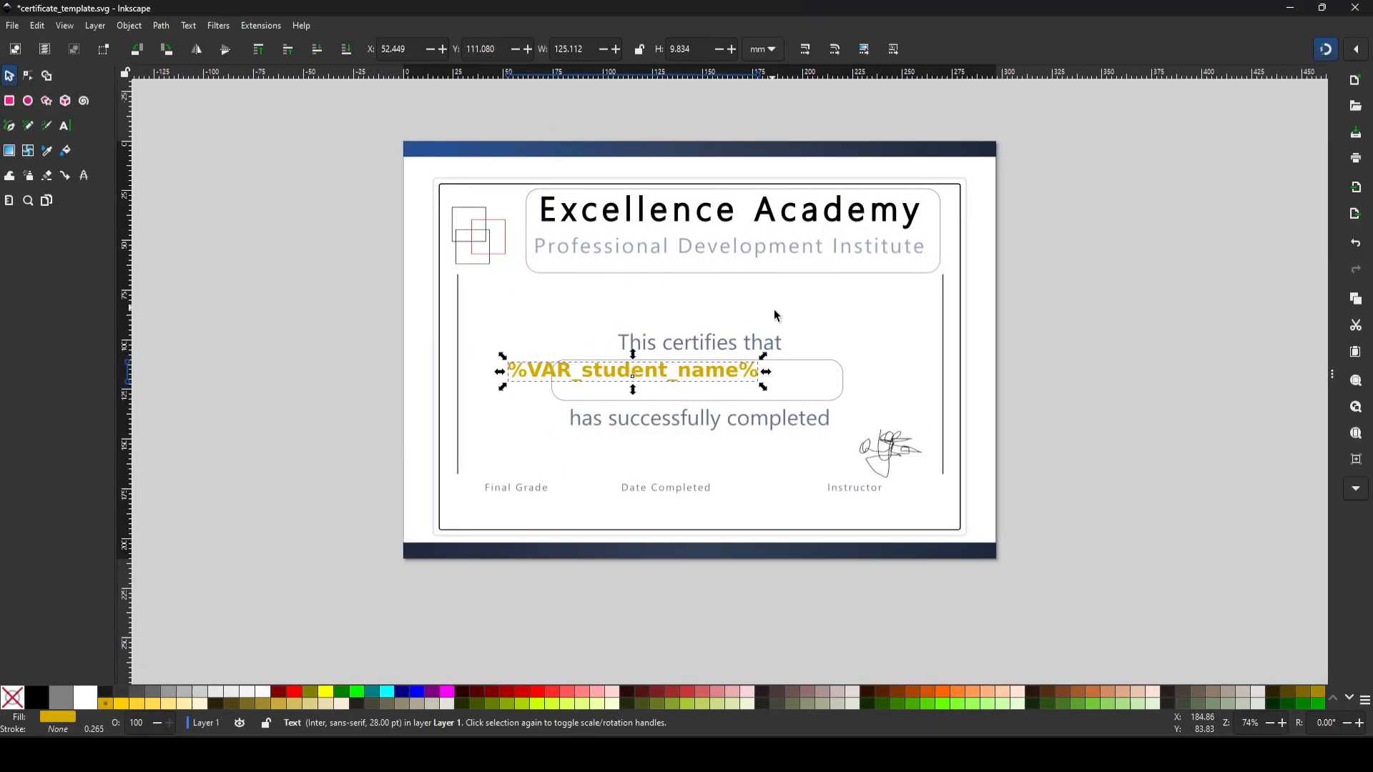
left_click_drag(611, 370, 678, 382)
key("Right")
key("Right")
key("Down")
key("Down")
key("Down")
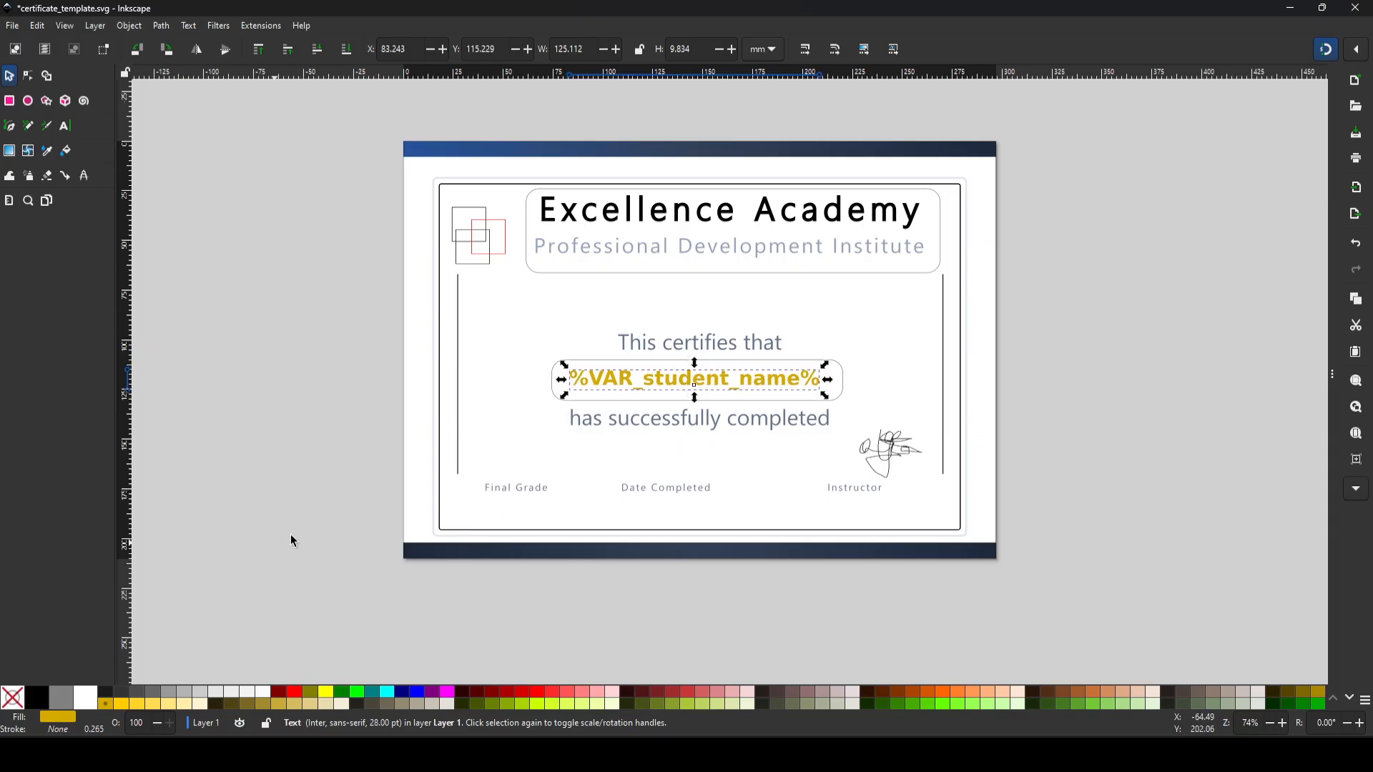
left_click(36, 697)
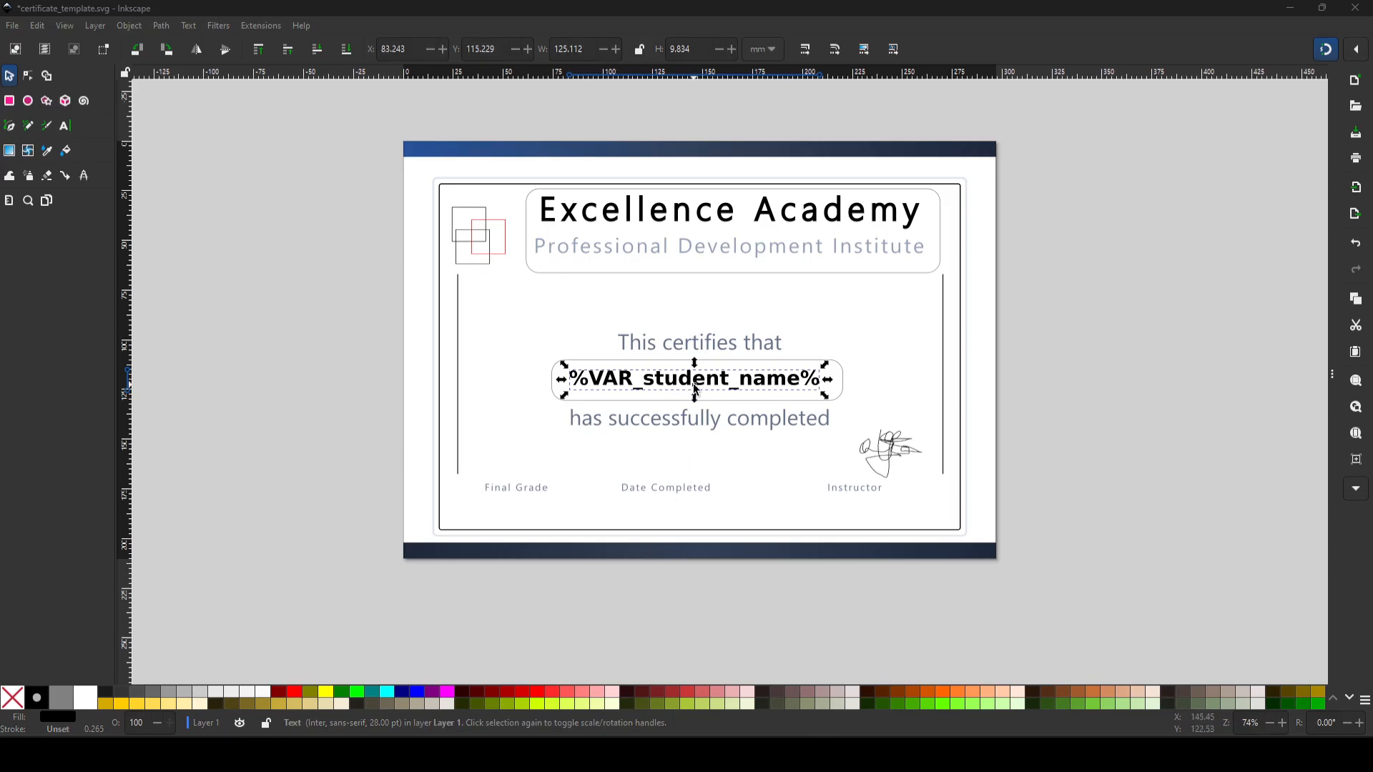
key("Escape")
Step: Duplicate the name placeholder and move the copy straight down below "has successfully completed", to about Y 152 mm
key("ctrl+v")
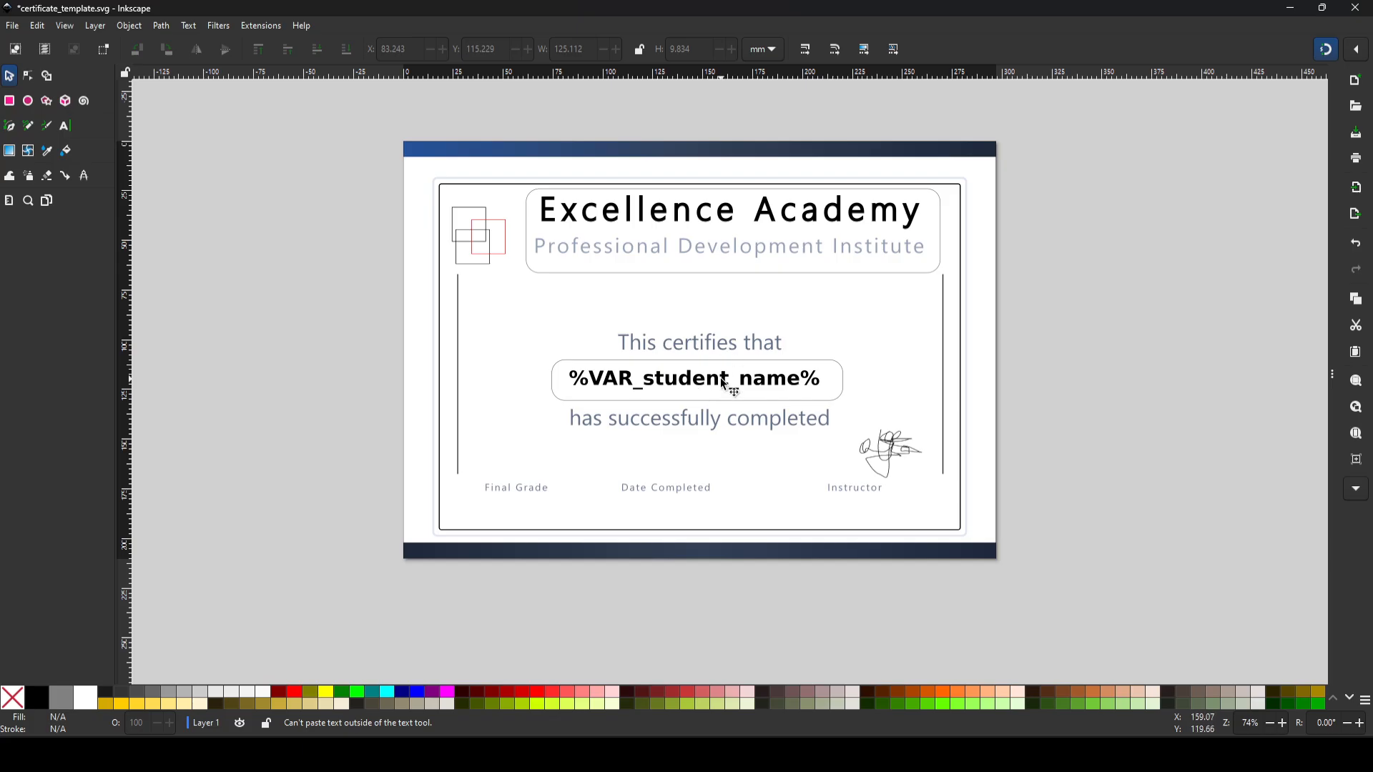
left_click(725, 384)
key("ctrl+d")
key("shift+Down")
key("shift+Down")
key("shift+Down")
key("shift+Down")
key("shift+Down")
key("shift+Down")
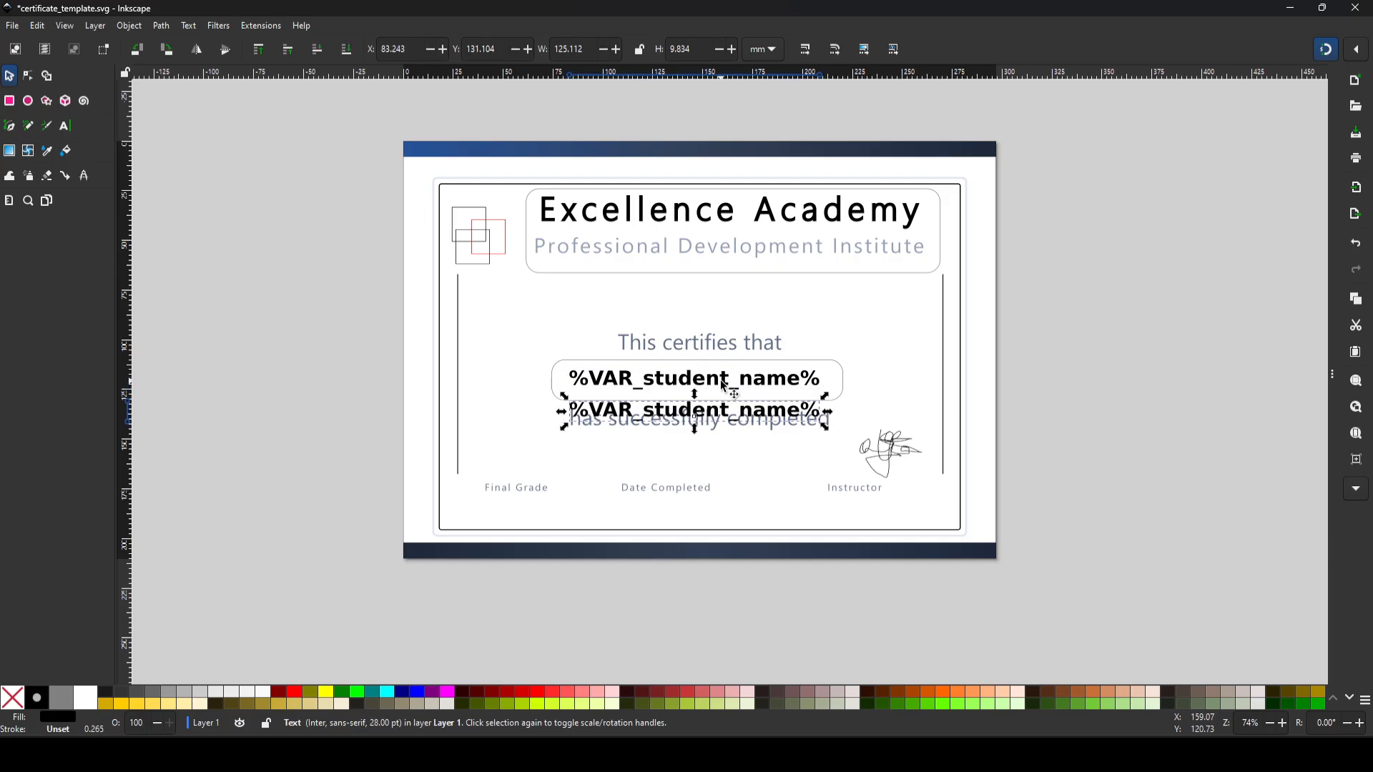
key("shift+Down")
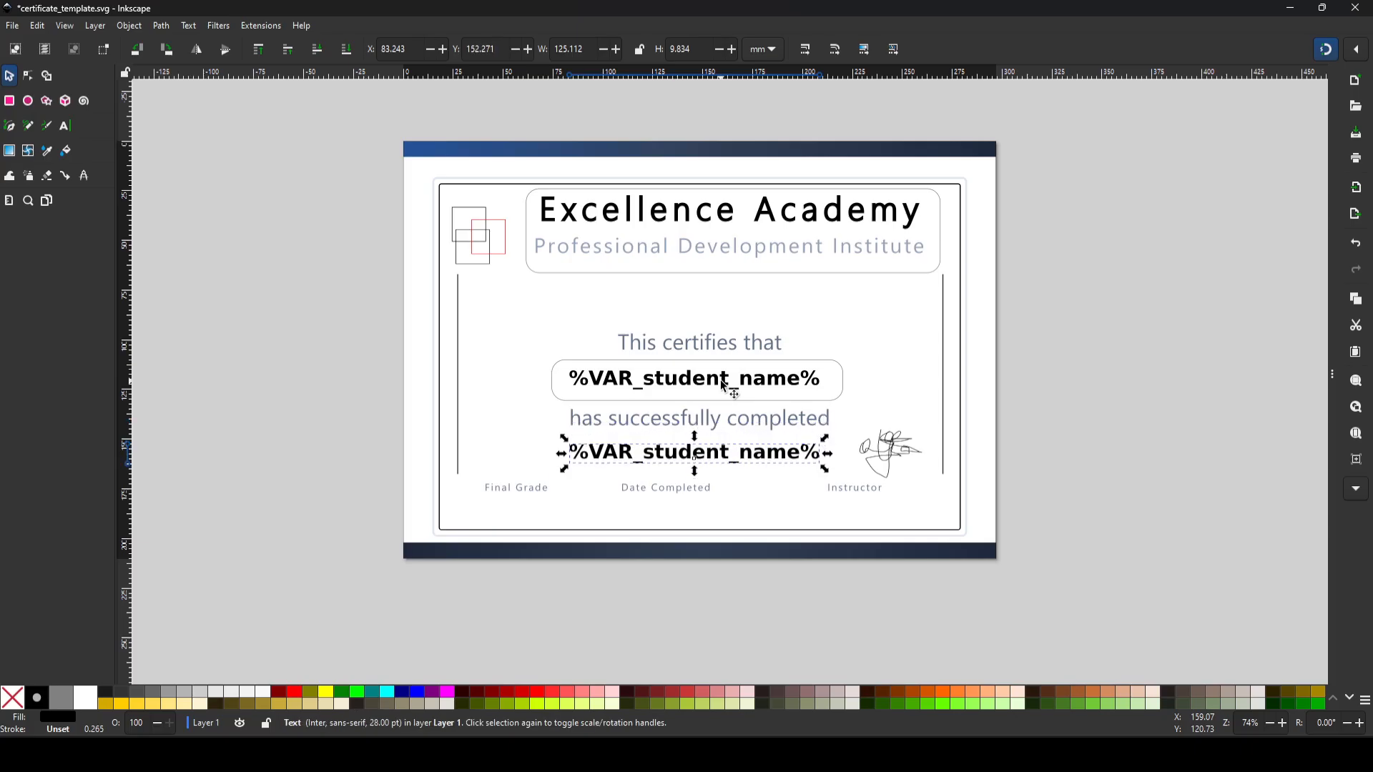